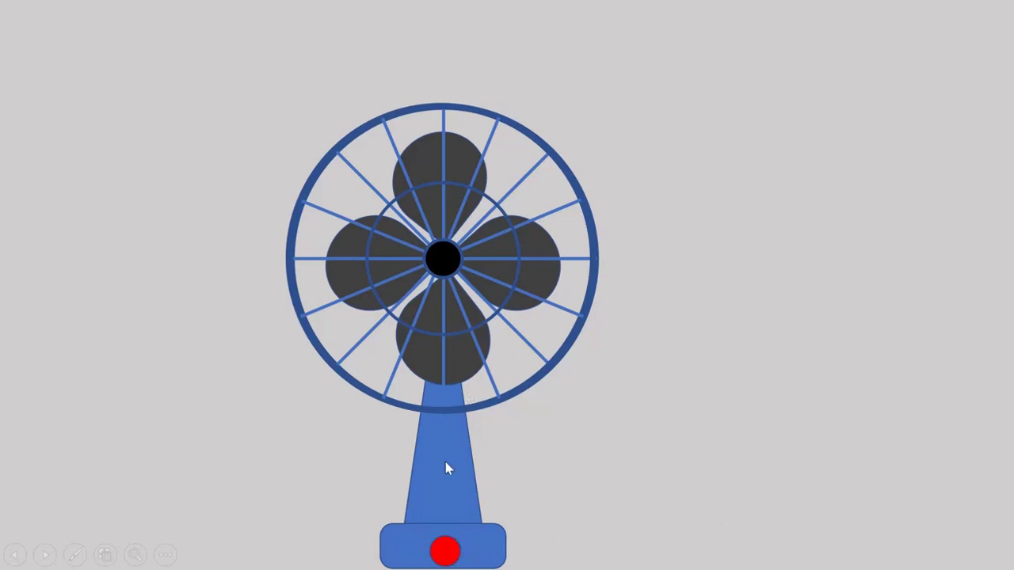
Step: In the running slideshow, use the fan button to switch the fan on and off twice
{"action": "left_click", "coordinate": [446, 555]}
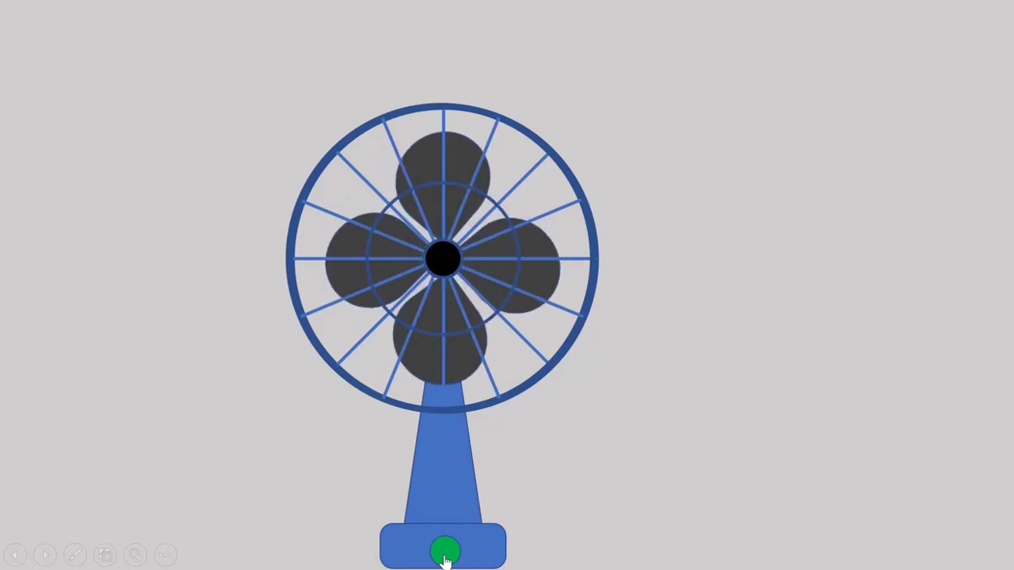
{"action": "left_click", "coordinate": [444, 555]}
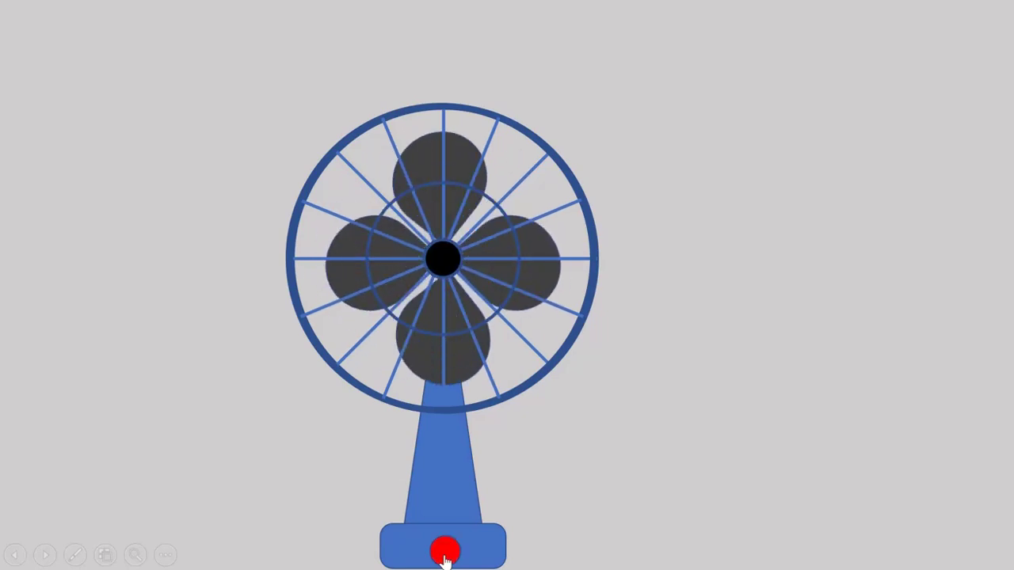
{"action": "left_click", "coordinate": [445, 557]}
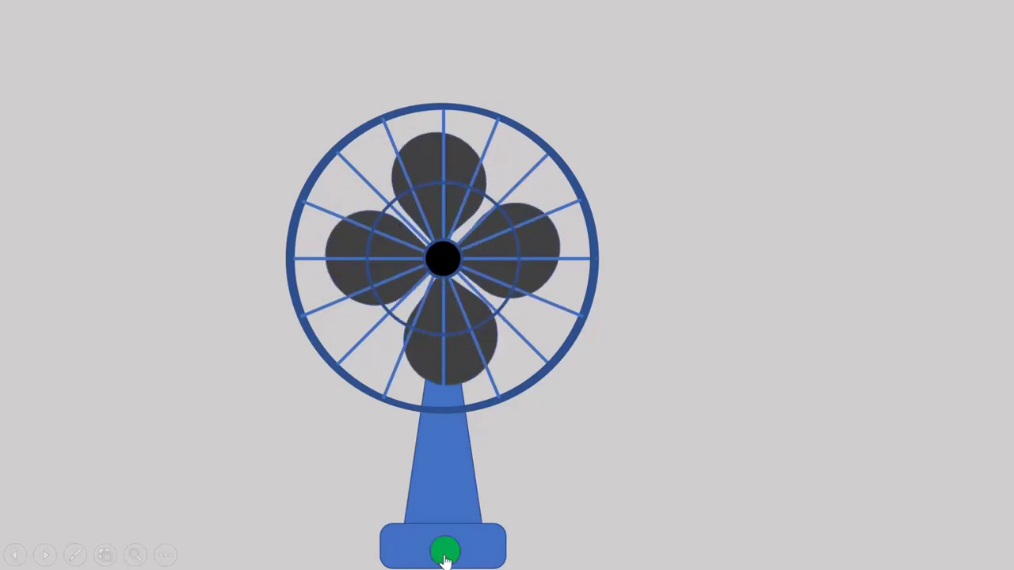
{"action": "left_click", "coordinate": [445, 555]}
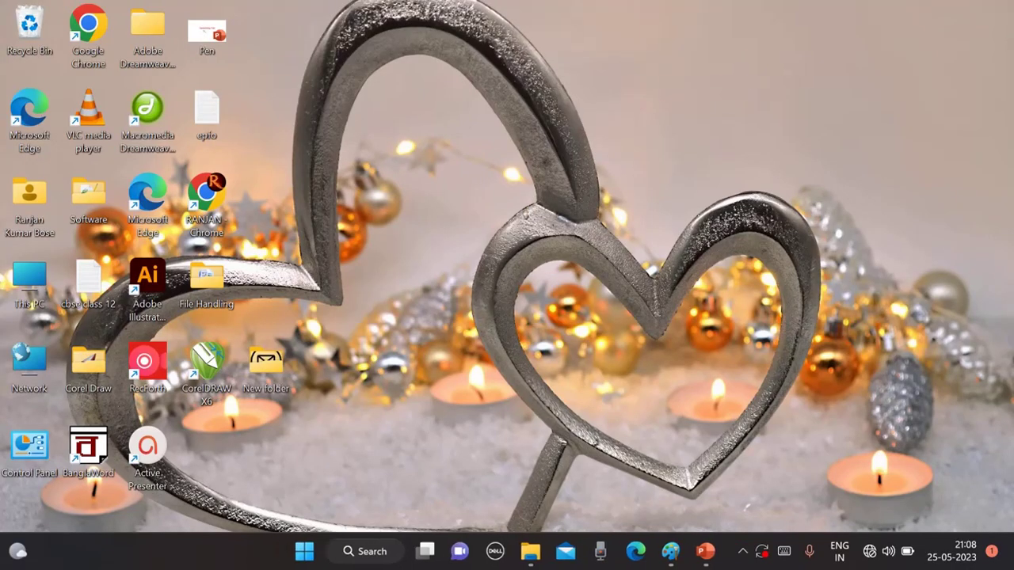
Step: Draw a teardrop shape, rotate it so its point faces right, and lengthen its tip
{"action": "left_click", "coordinate": [706, 555]}
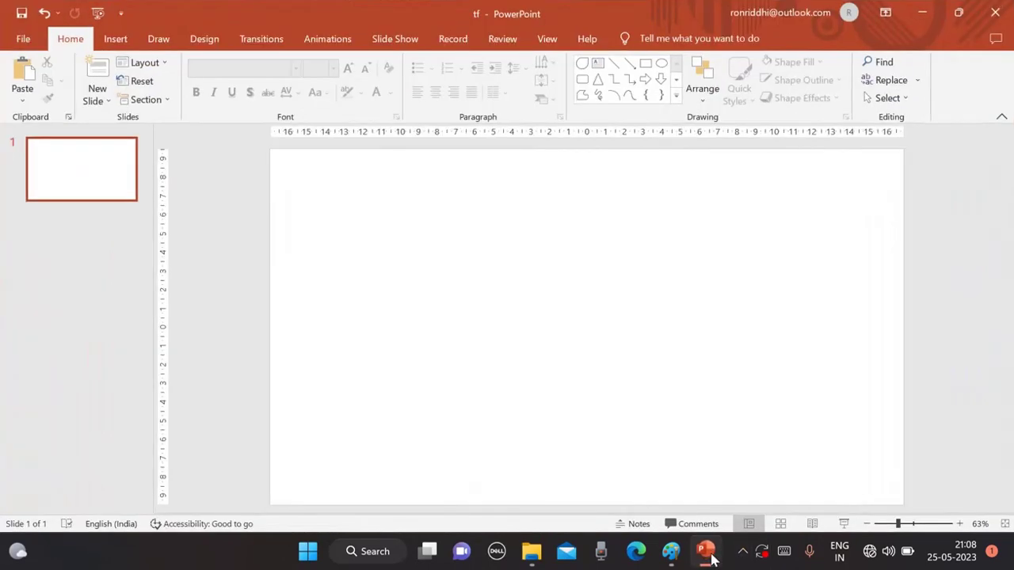
{"action": "left_click", "coordinate": [117, 38]}
{"action": "left_click", "coordinate": [254, 99]}
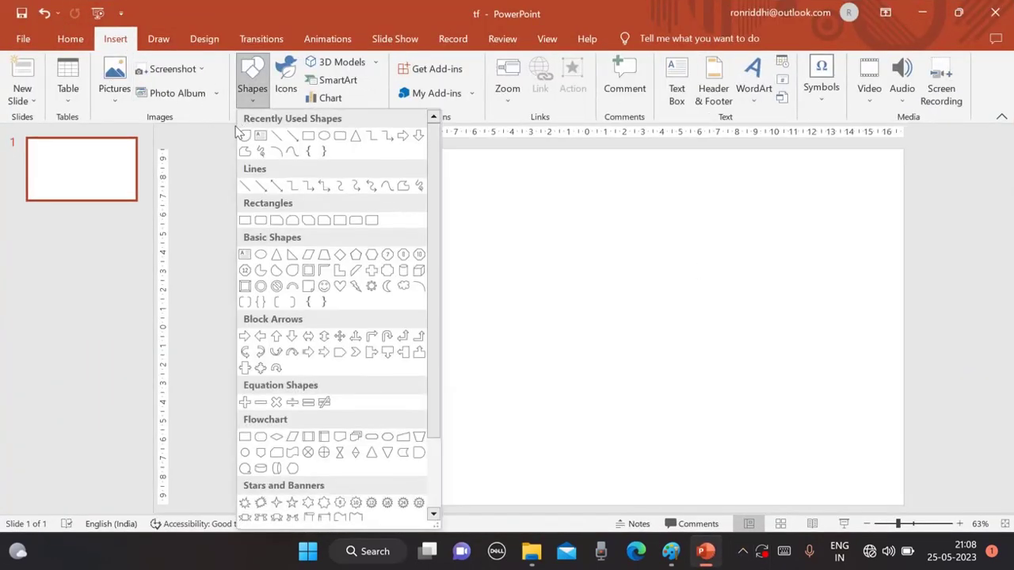
{"action": "left_click", "coordinate": [295, 272]}
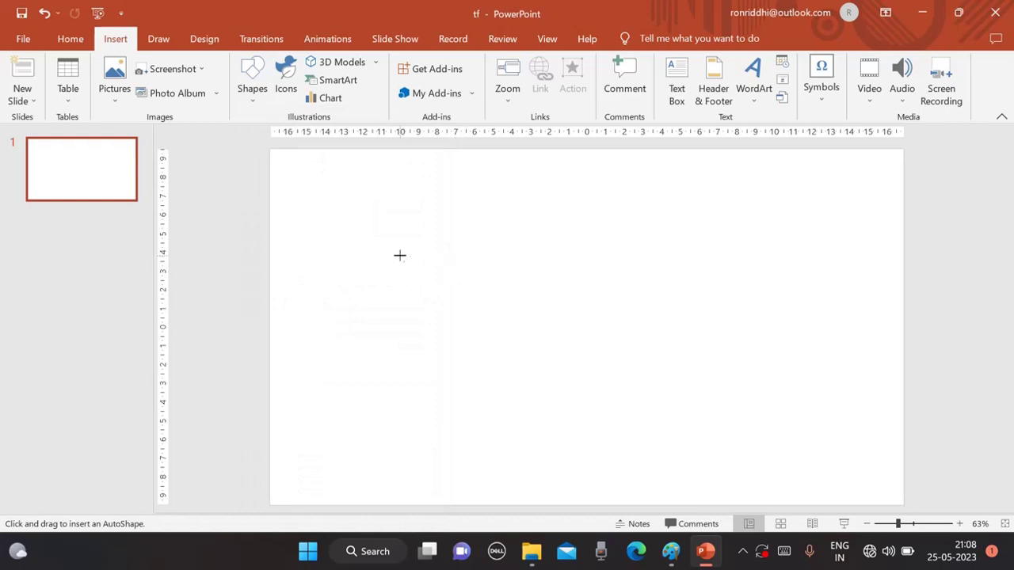
{"action": "left_click_drag", "start_coordinate": [386, 247], "coordinate": [457, 316]}
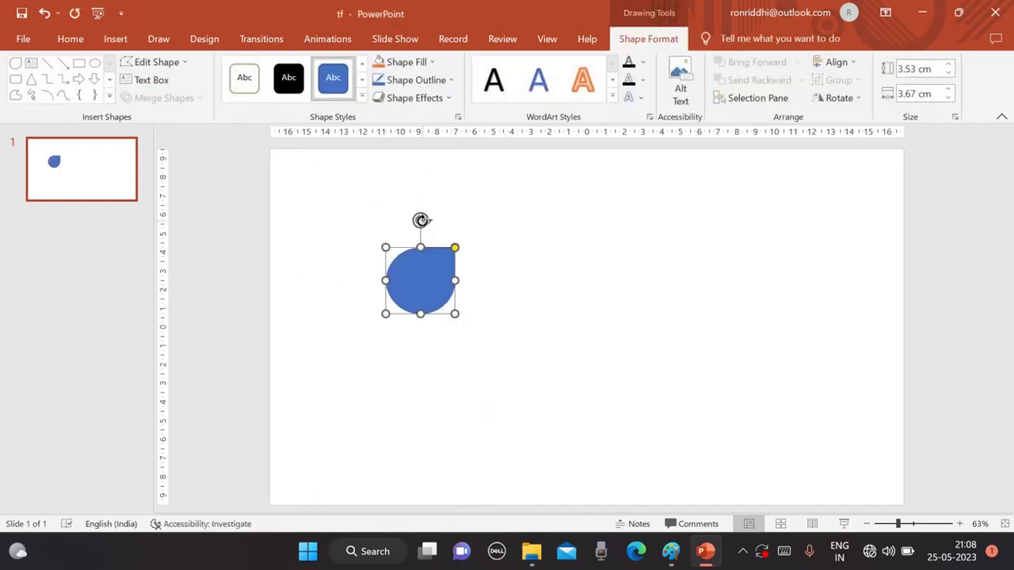
{"action": "left_click_drag", "start_coordinate": [421, 220], "coordinate": [446, 242]}
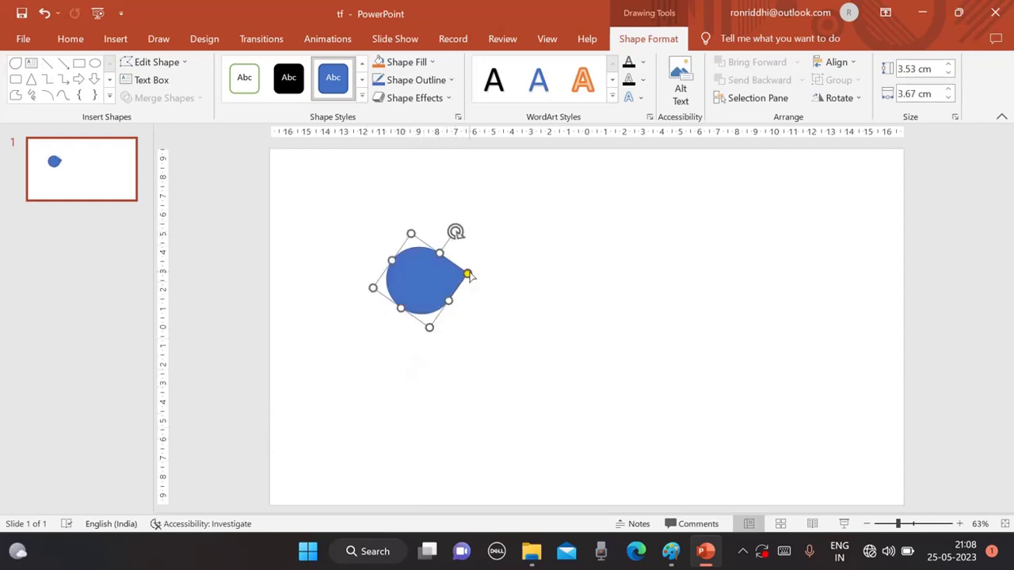
{"action": "left_click_drag", "start_coordinate": [468, 275], "coordinate": [473, 277]}
Step: Place a copy of the teardrop to the right, flipped horizontally and level with the first
{"action": "left_click_drag", "start_coordinate": [425, 273], "coordinate": [530, 285]}
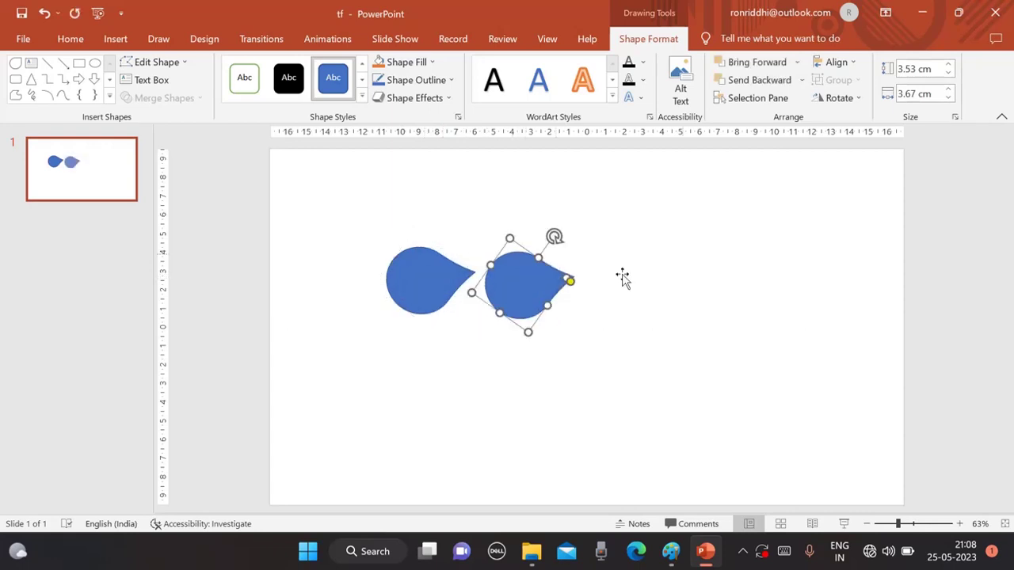
{"action": "left_click", "coordinate": [862, 98]}
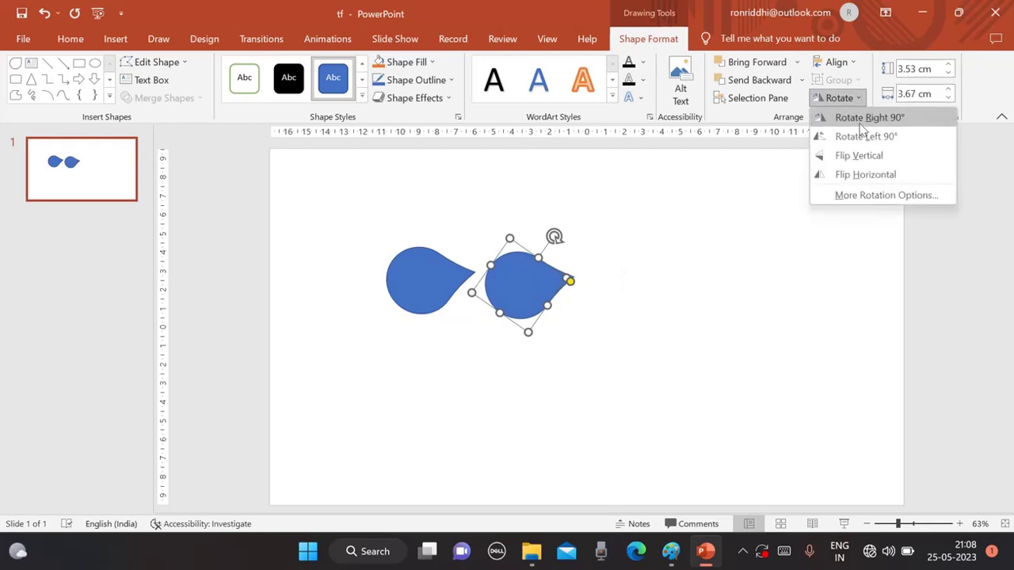
{"action": "left_click", "coordinate": [862, 175]}
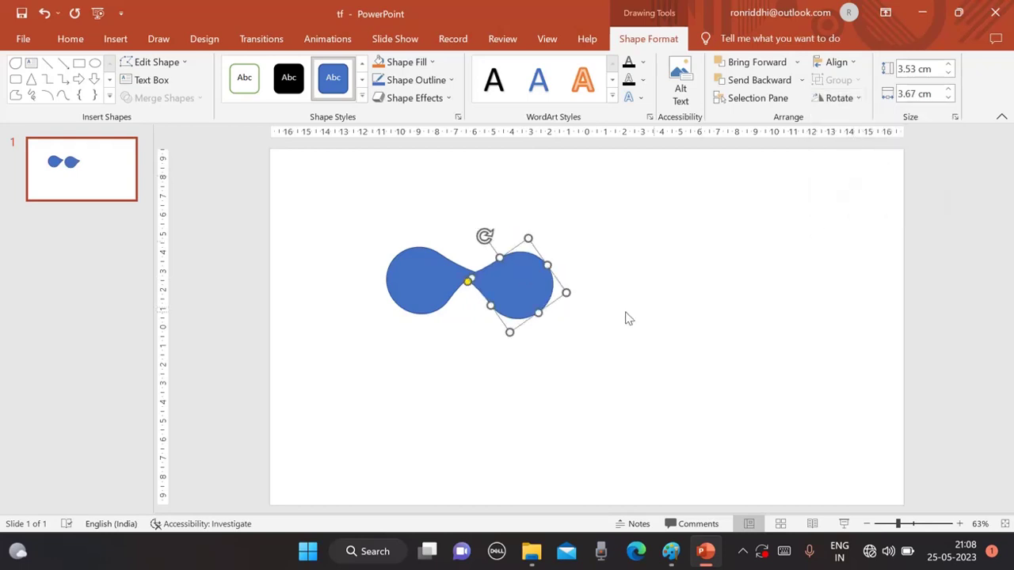
{"action": "left_click_drag", "start_coordinate": [523, 285], "coordinate": [543, 274]}
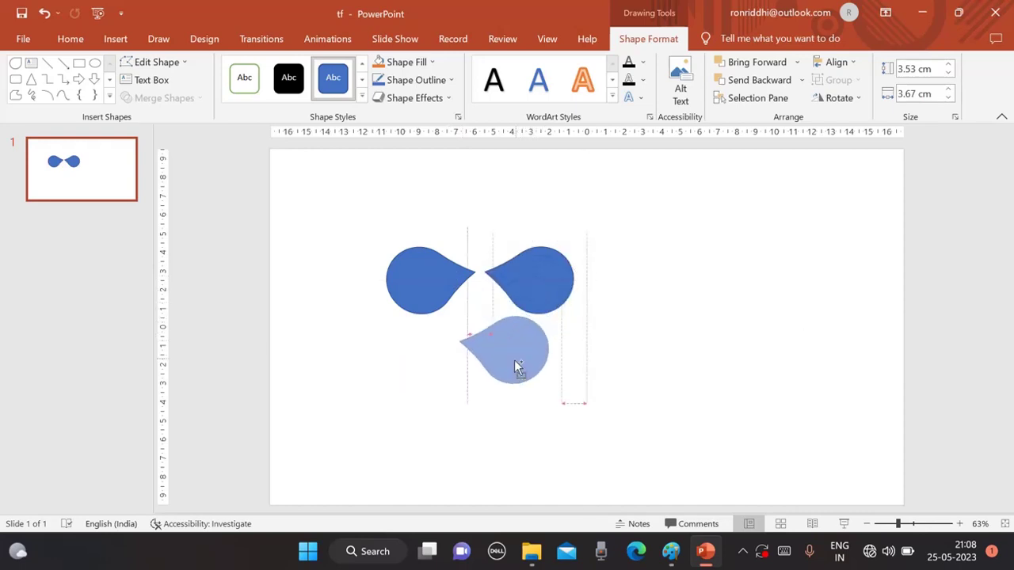
Step: Copy a teardrop below the pair, rotate it right 90°, and move it between them
{"action": "left_click_drag", "start_coordinate": [543, 295], "coordinate": [511, 378], "text": "ctrl"}
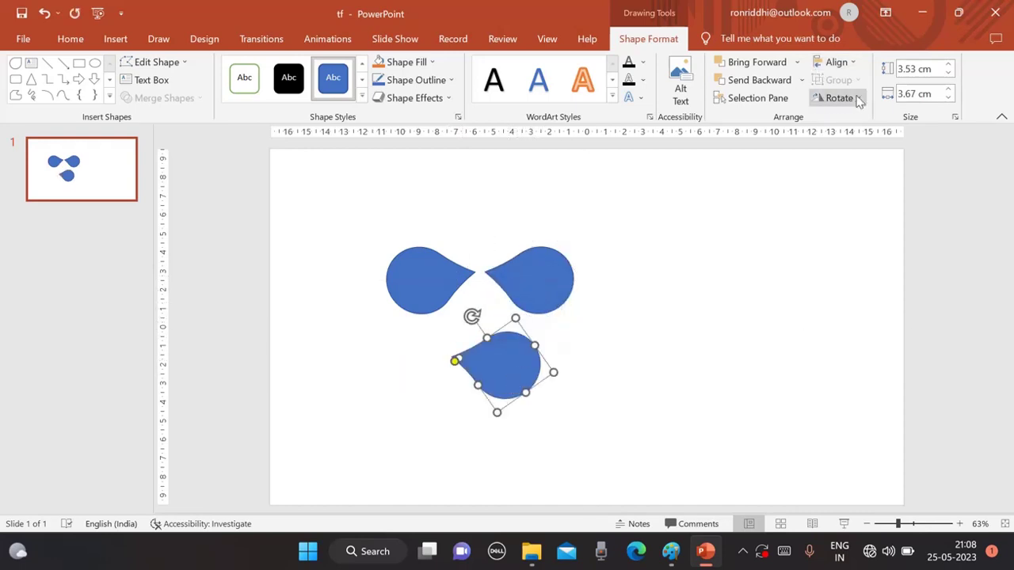
{"action": "left_click", "coordinate": [852, 97]}
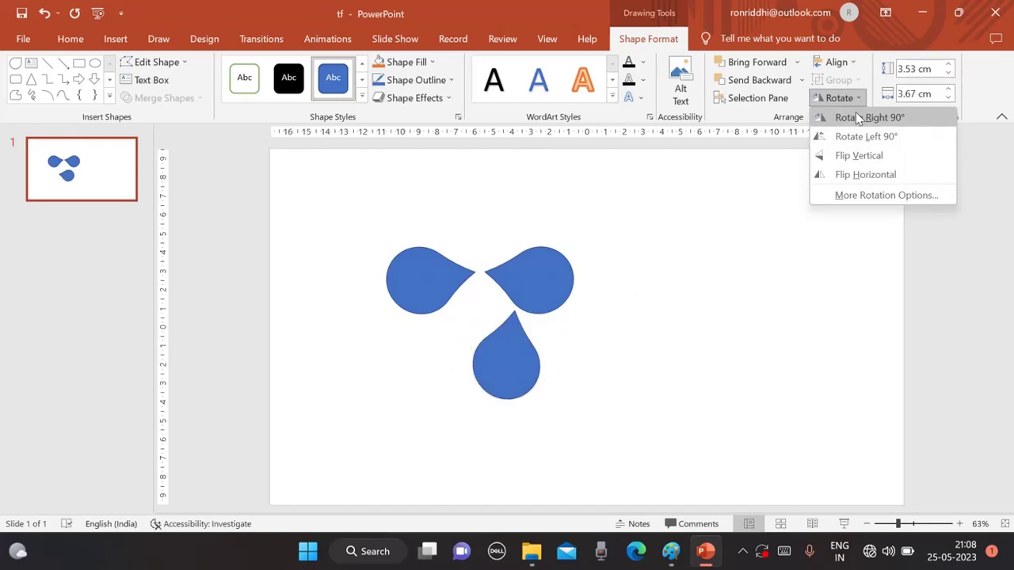
{"action": "left_click", "coordinate": [857, 117]}
{"action": "mouse_move", "coordinate": [516, 362]}
{"action": "left_mouse_down"}
{"action": "mouse_move", "coordinate": [491, 338]}
{"action": "mouse_move", "coordinate": [511, 277]}
{"action": "left_mouse_up"}
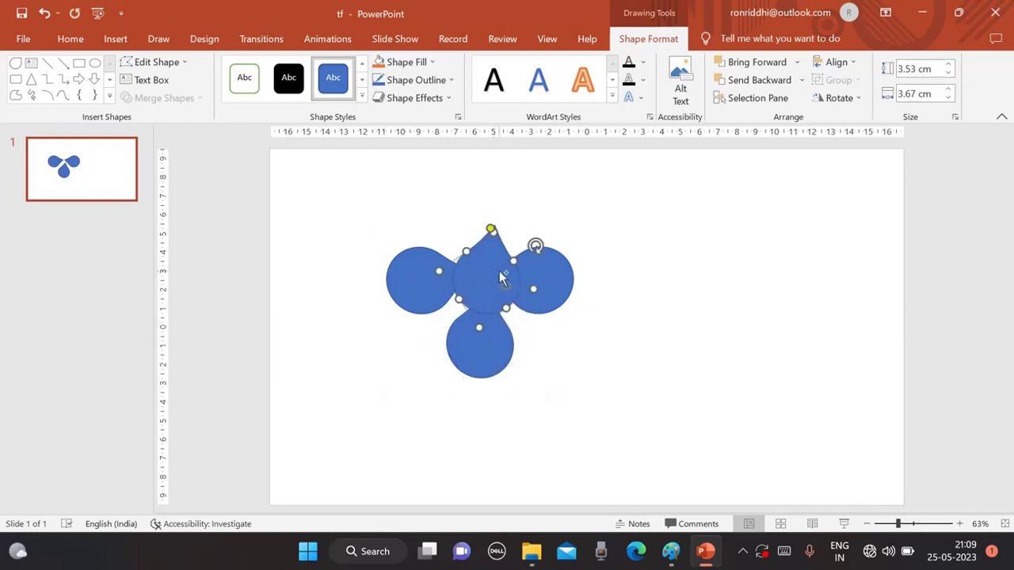
Step: Flip that teardrop vertically and position it upright above the centre as the top blade
{"action": "left_click", "coordinate": [855, 99]}
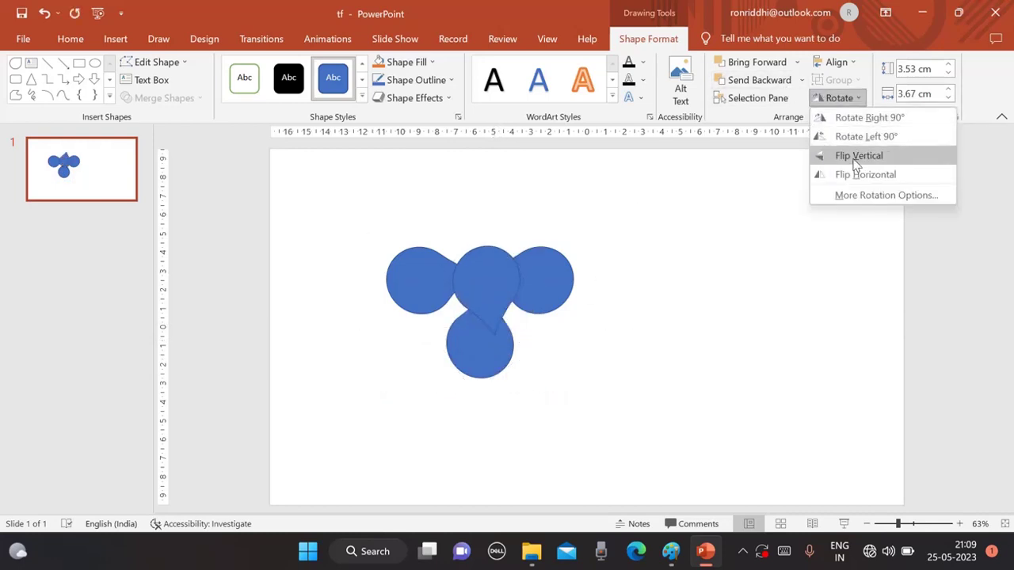
{"action": "left_click", "coordinate": [855, 157]}
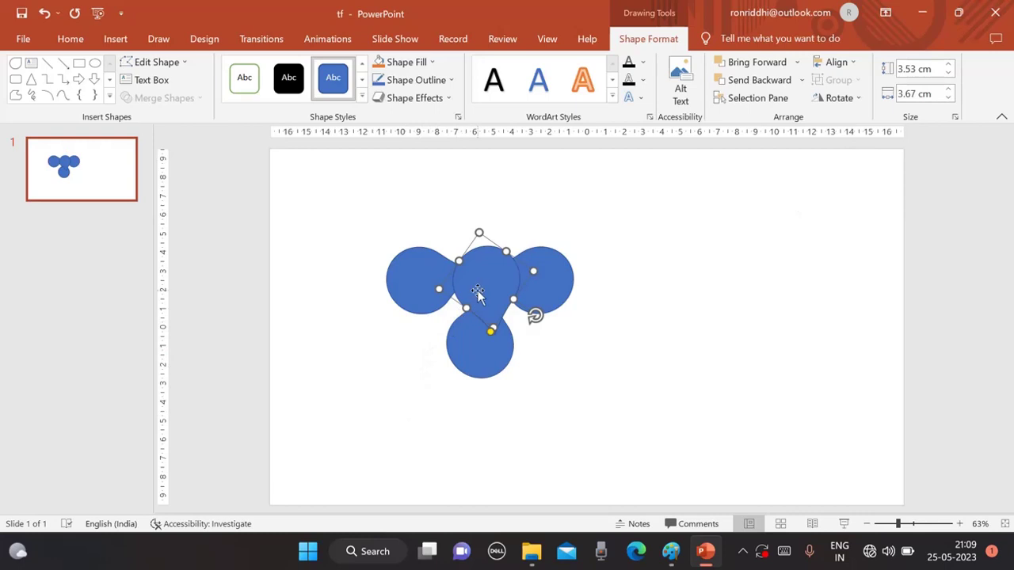
{"action": "left_click_drag", "start_coordinate": [478, 273], "coordinate": [476, 224]}
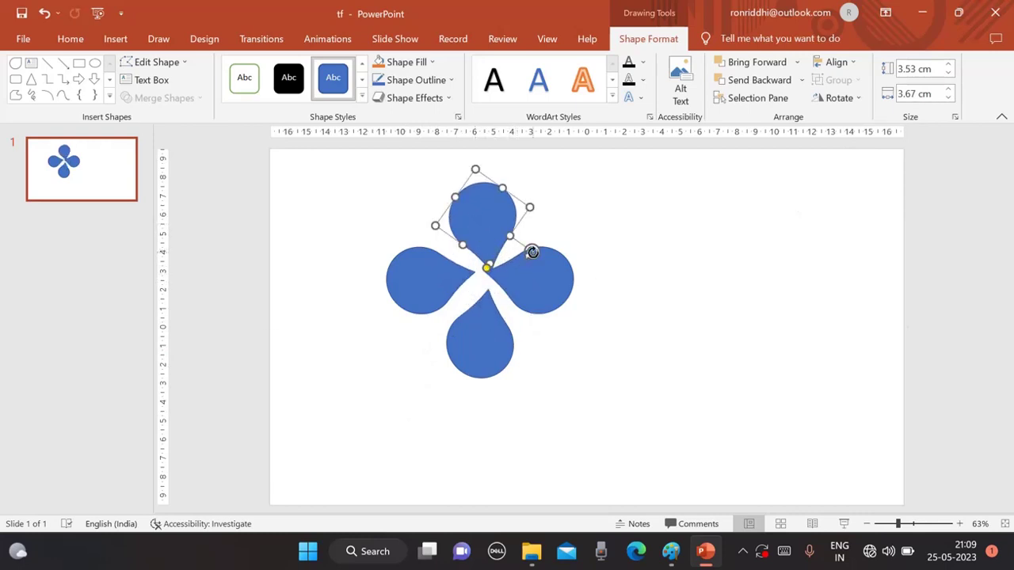
{"action": "left_click_drag", "start_coordinate": [532, 252], "coordinate": [528, 258]}
{"action": "left_click_drag", "start_coordinate": [481, 227], "coordinate": [475, 211]}
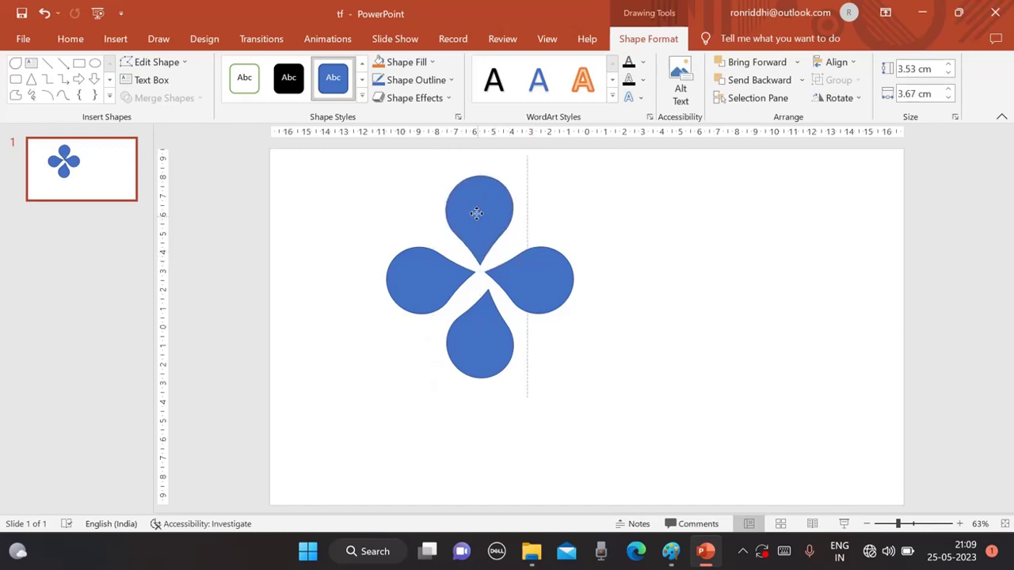
Step: Rotate the bottom teardrop point-up and align it with the top drop under the centre
{"action": "left_click", "coordinate": [475, 342]}
{"action": "left_click_drag", "start_coordinate": [529, 310], "coordinate": [523, 308]}
{"action": "left_click_drag", "start_coordinate": [487, 344], "coordinate": [484, 335]}
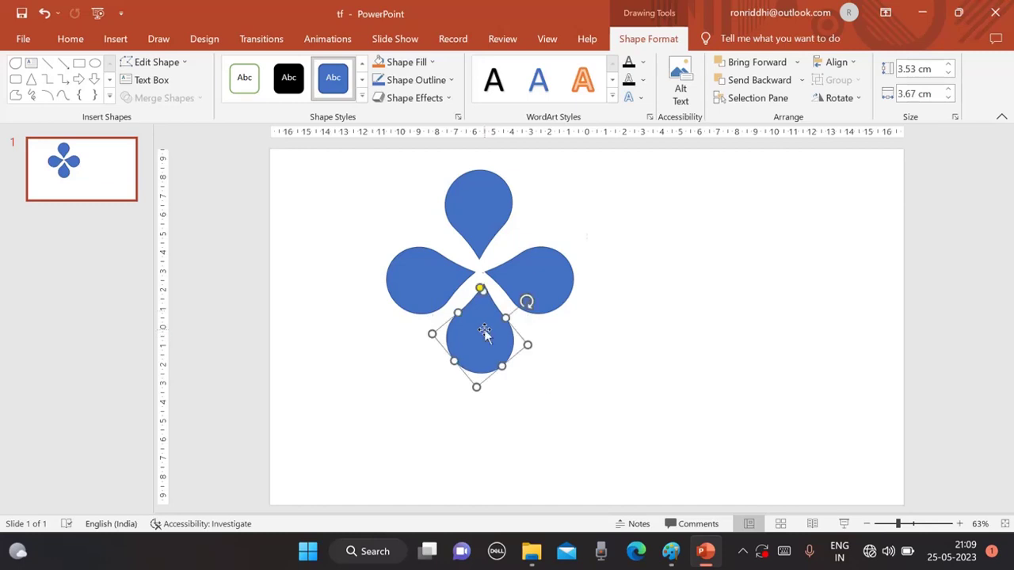
{"action": "left_click_drag", "start_coordinate": [468, 226], "coordinate": [470, 229]}
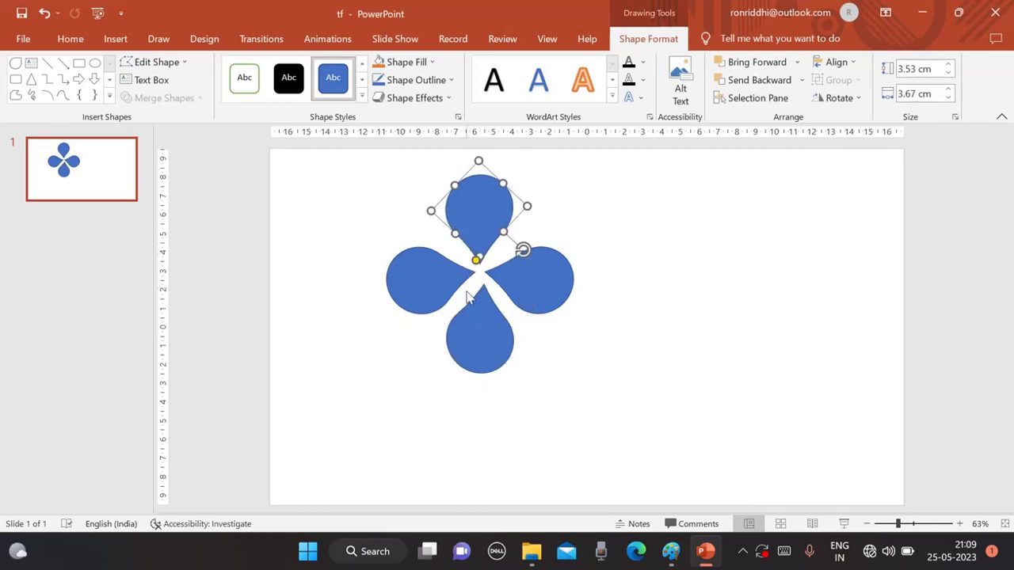
{"action": "left_click_drag", "start_coordinate": [468, 330], "coordinate": [463, 325]}
{"action": "key", "text": "Left"}
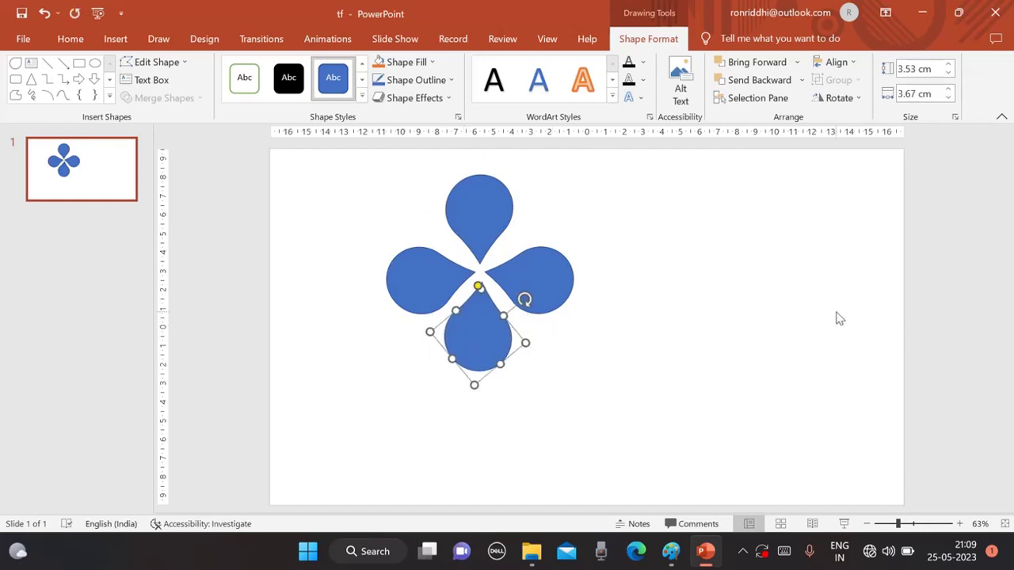
{"action": "left_click", "coordinate": [774, 294]}
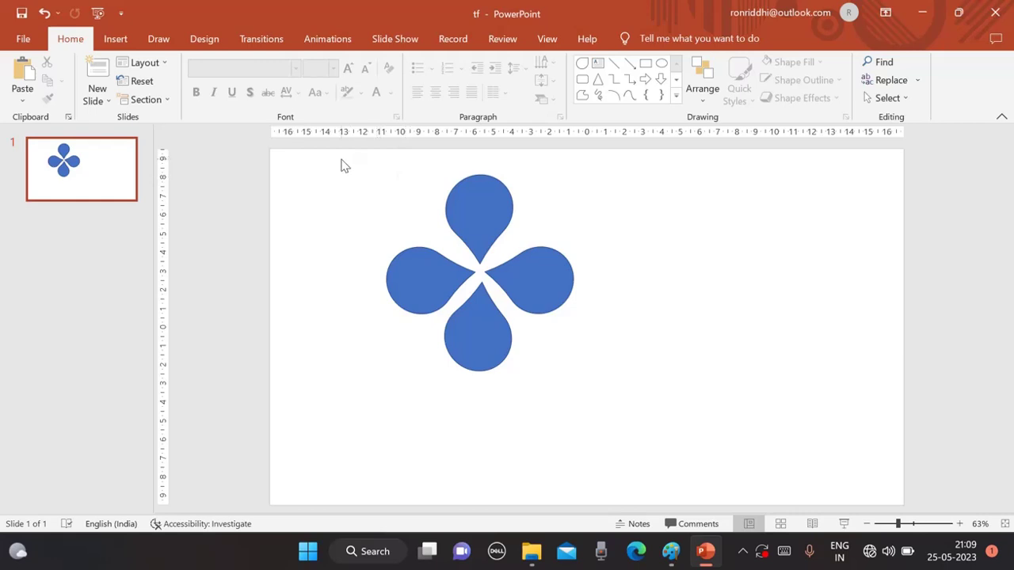
Step: Group the four teardrops with Ctrl+G, fill them dark grey, and move the fan right
{"action": "left_click_drag", "start_coordinate": [344, 166], "coordinate": [666, 418]}
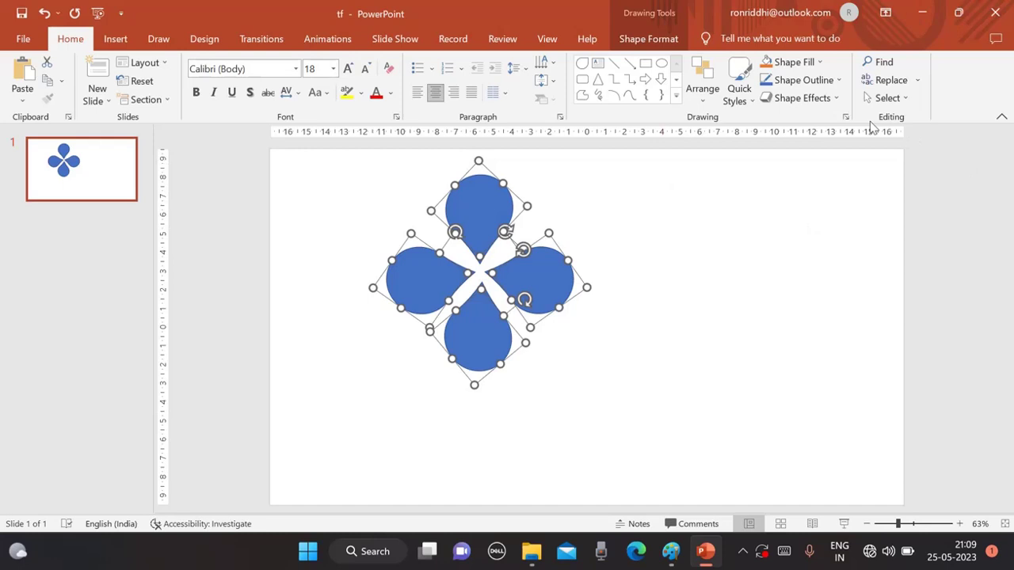
{"action": "key", "text": "ctrl+g"}
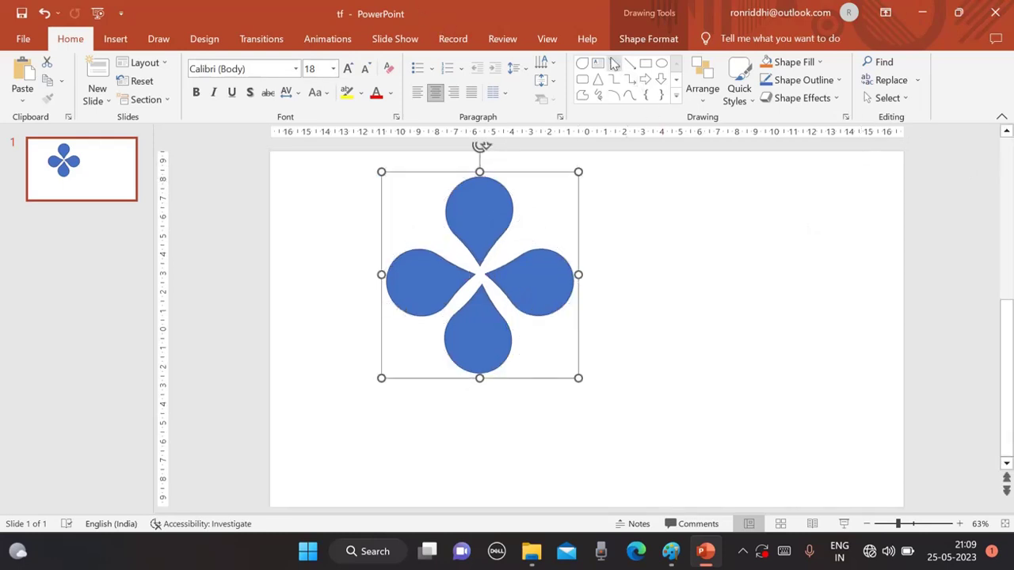
{"action": "left_click", "coordinate": [642, 44]}
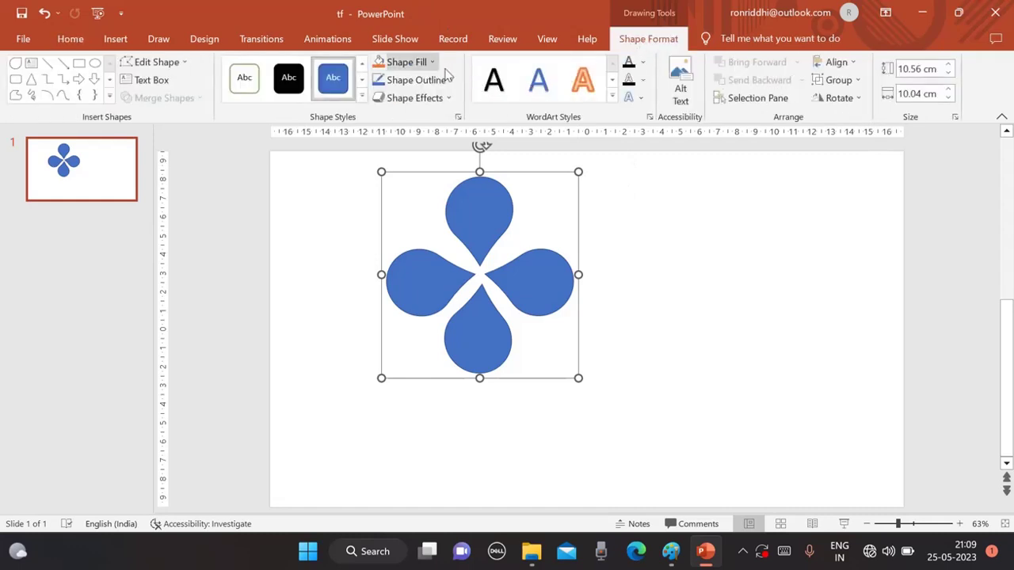
{"action": "left_click", "coordinate": [432, 63]}
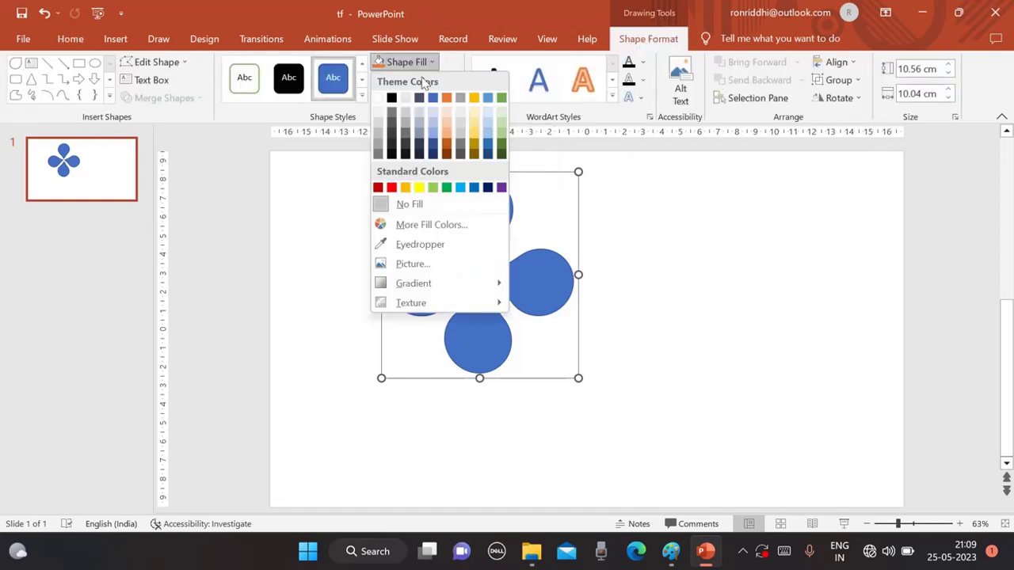
{"action": "left_click", "coordinate": [392, 121]}
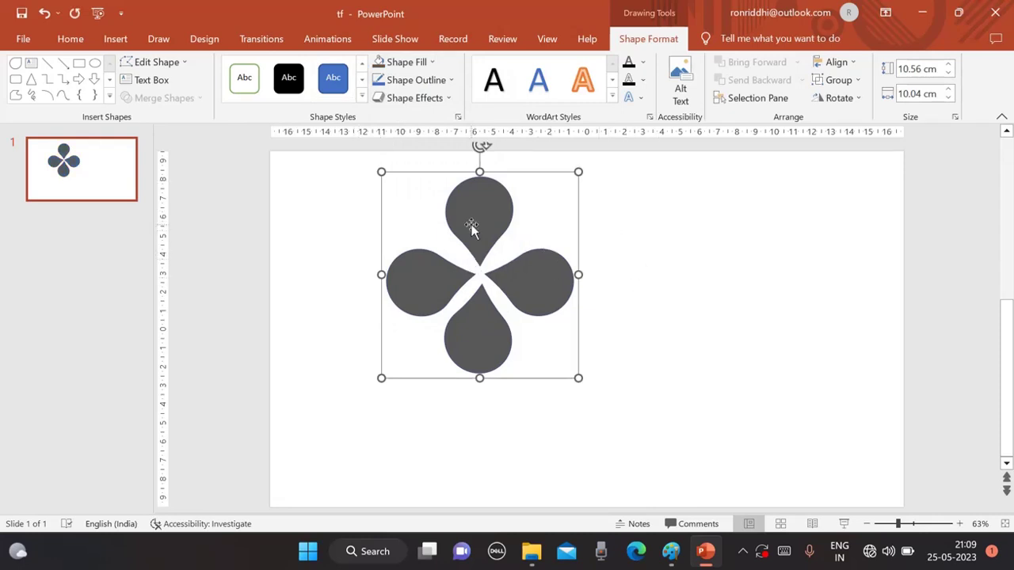
{"action": "left_click_drag", "start_coordinate": [471, 227], "coordinate": [786, 208]}
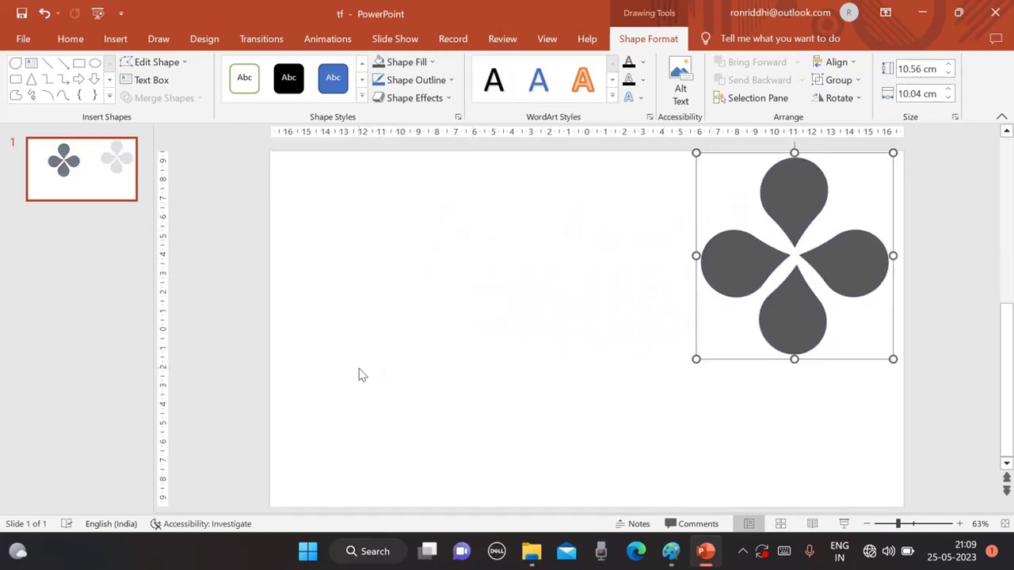
{"action": "left_click", "coordinate": [412, 347]}
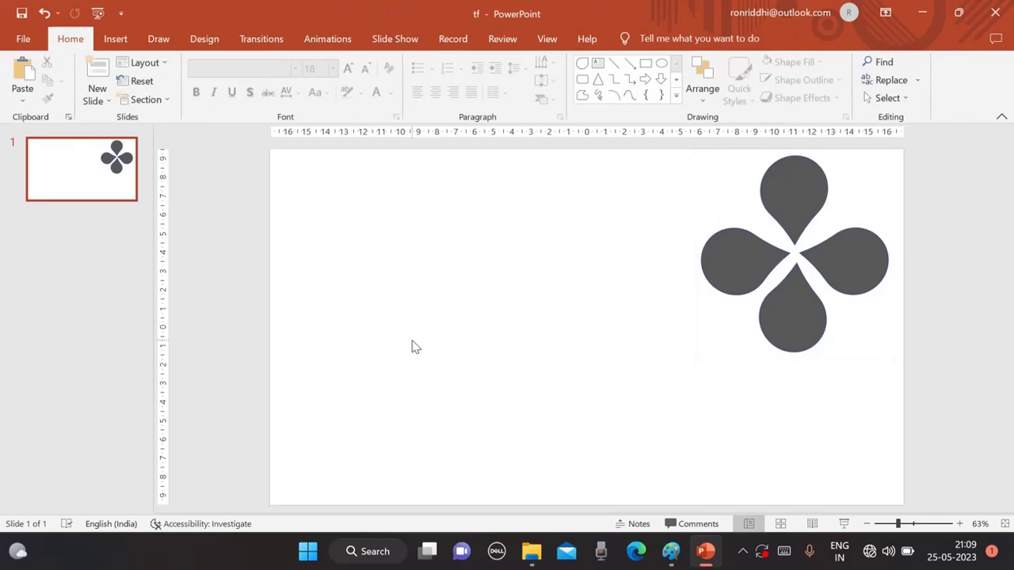
Step: Draw a 9.91 cm circle on the left side of the slide
{"action": "left_click", "coordinate": [115, 39]}
{"action": "left_click", "coordinate": [252, 103]}
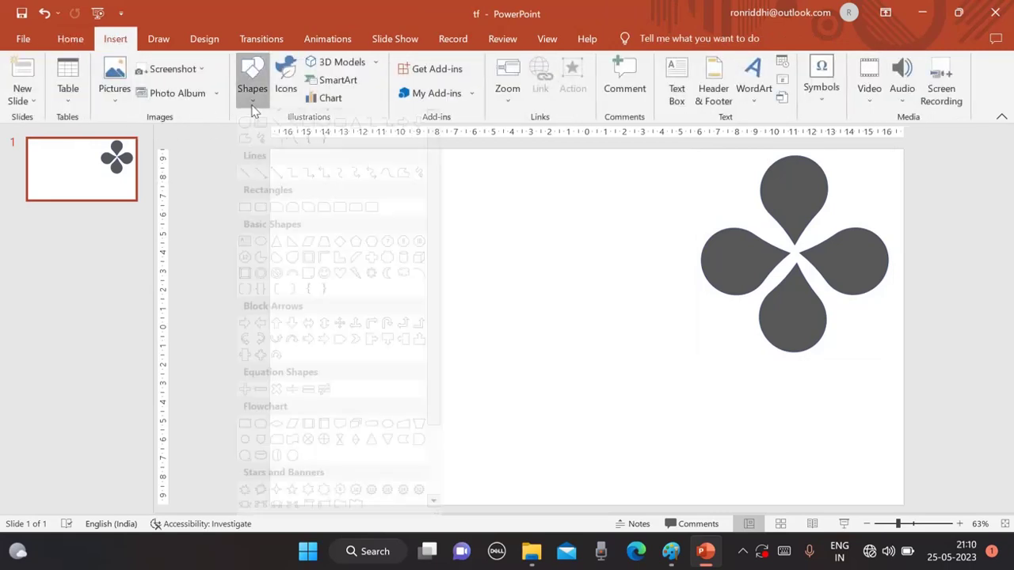
{"action": "left_click", "coordinate": [324, 137]}
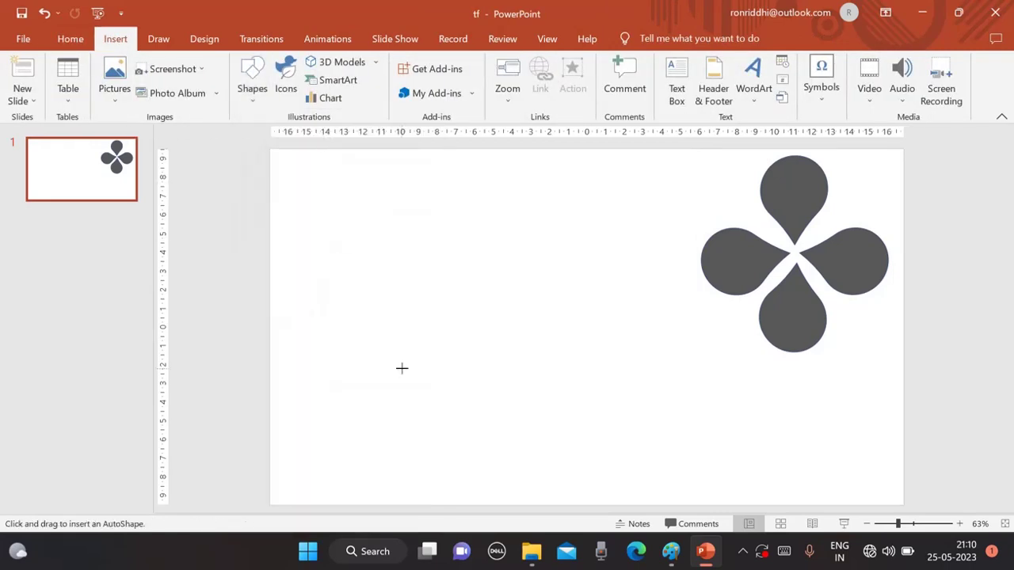
{"action": "left_click_drag", "start_coordinate": [375, 265], "coordinate": [534, 420]}
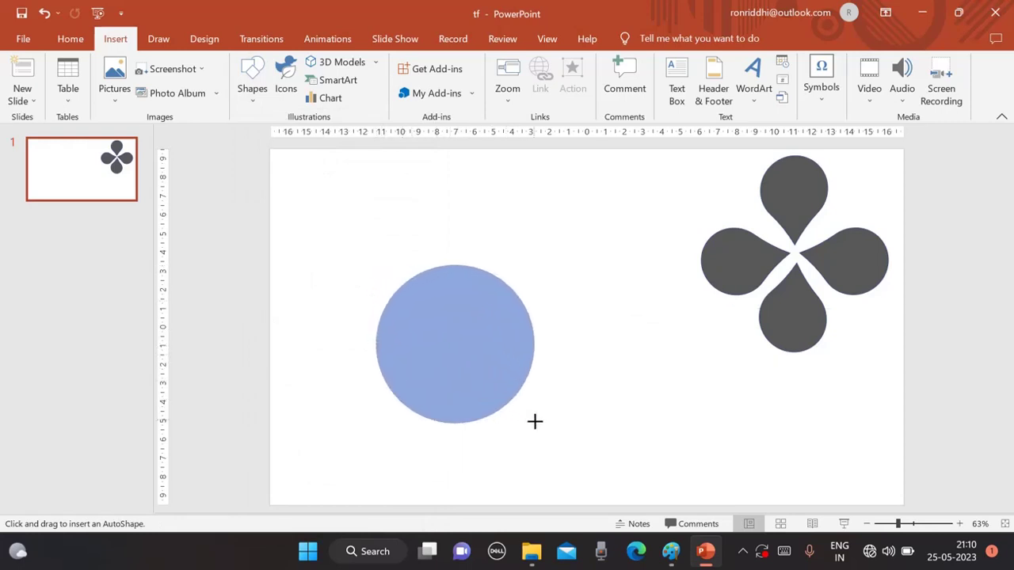
{"action": "left_click_drag", "start_coordinate": [534, 421], "coordinate": [544, 433]}
{"action": "left_click_drag", "start_coordinate": [443, 375], "coordinate": [411, 338]}
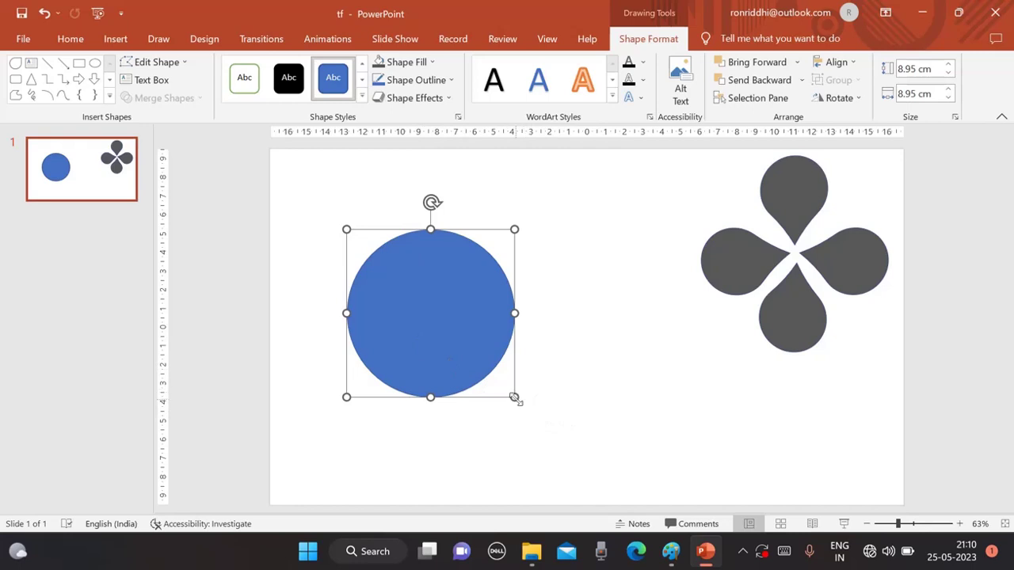
{"action": "left_click_drag", "start_coordinate": [516, 397], "coordinate": [525, 408]}
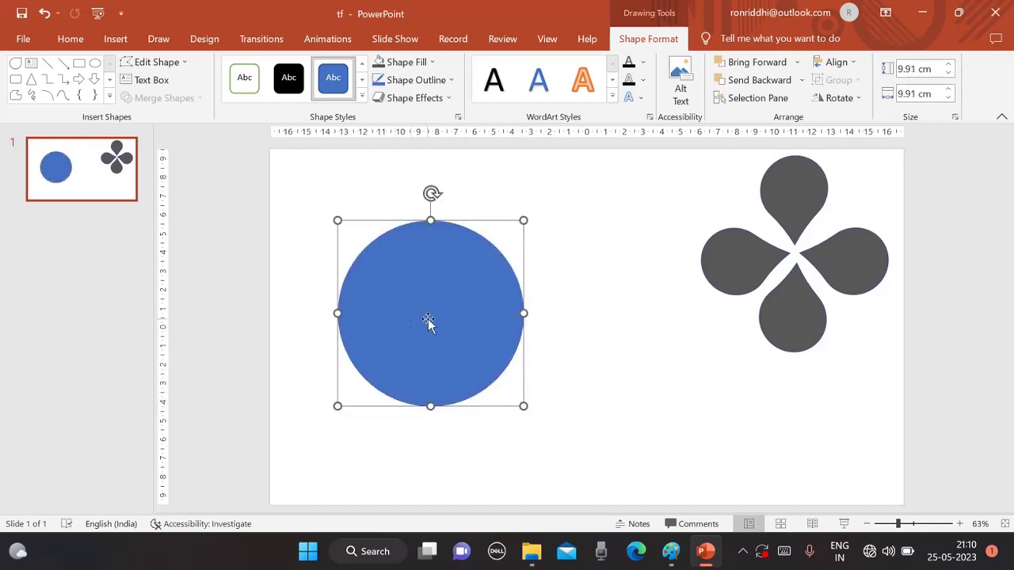
Step: Give the circle no fill and a 3 pt outline
{"action": "left_click", "coordinate": [432, 62]}
{"action": "left_click", "coordinate": [412, 205]}
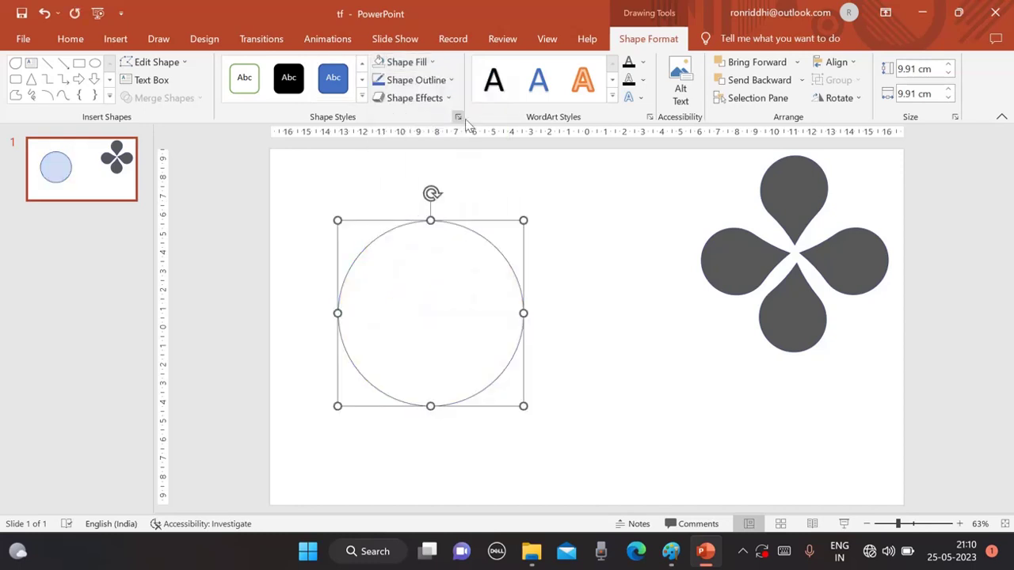
{"action": "left_click", "coordinate": [448, 80]}
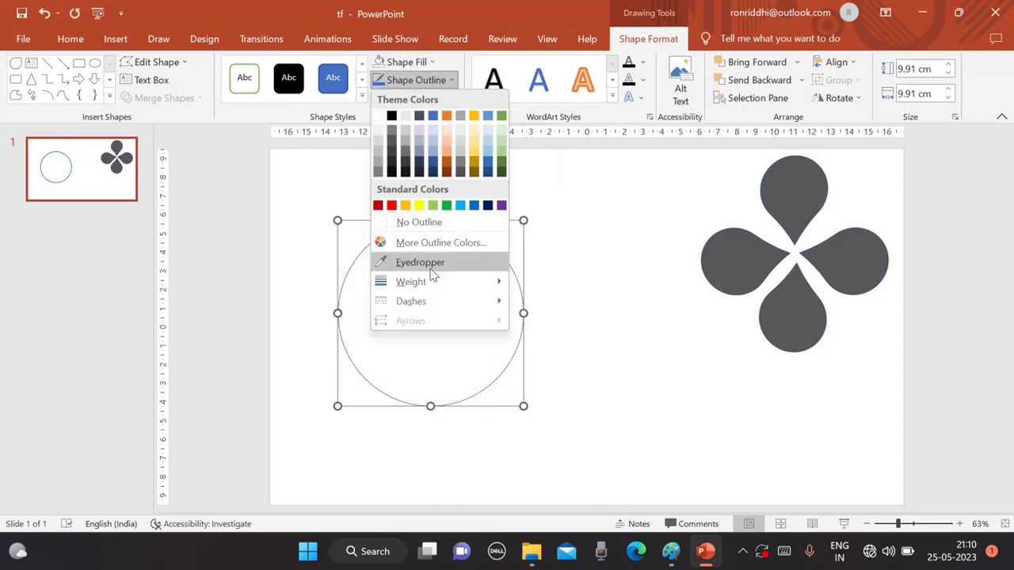
{"action": "mouse_move", "coordinate": [428, 279]}
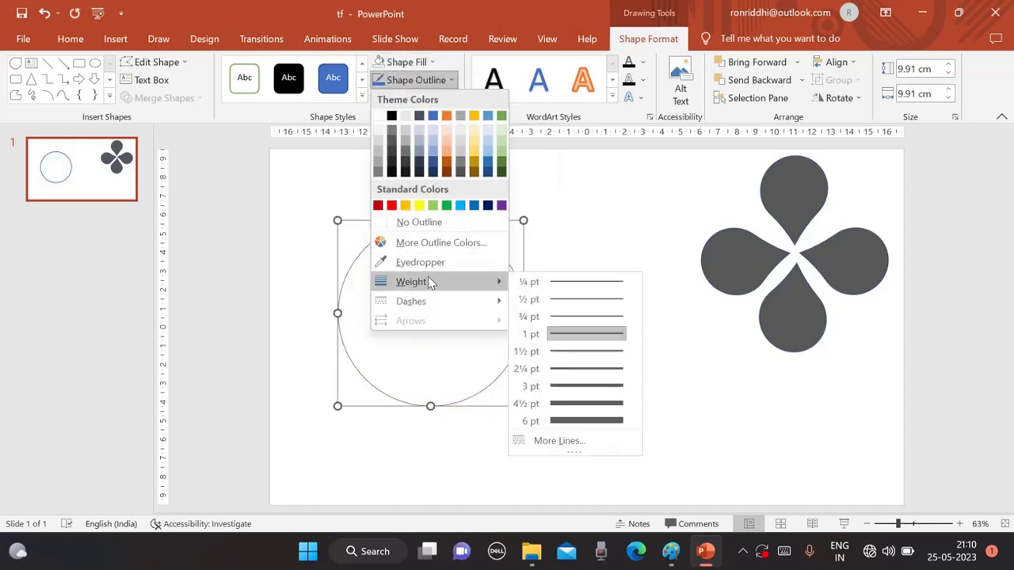
{"action": "left_click", "coordinate": [579, 389]}
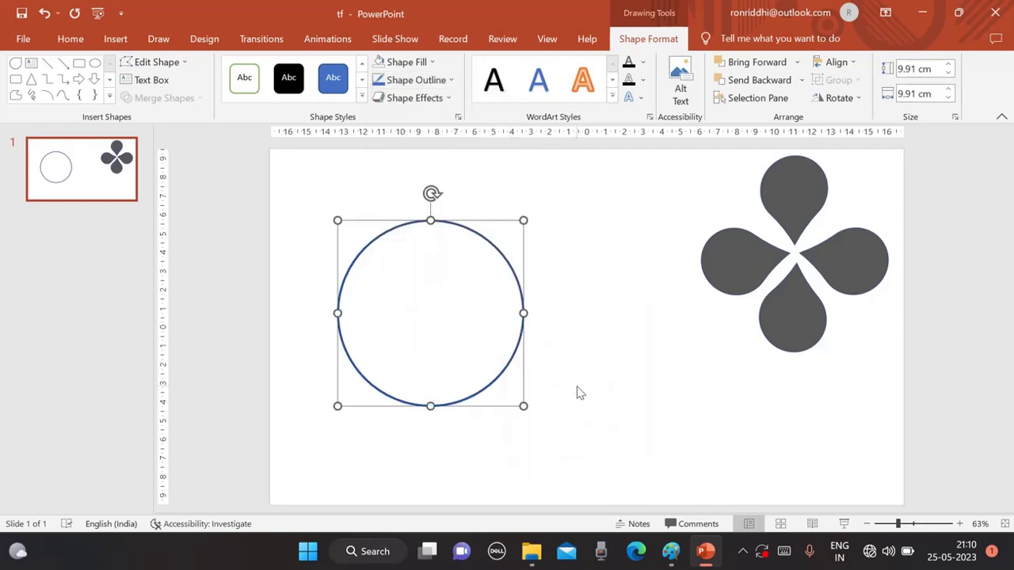
{"action": "left_click", "coordinate": [592, 292]}
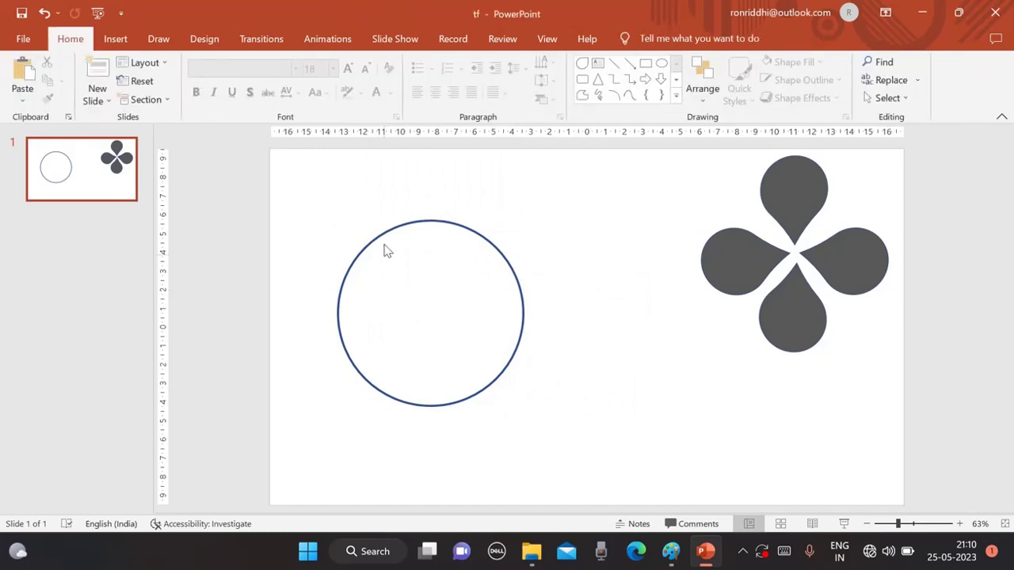
Step: Draw a vertical line from the circle's top edge to its bottom edge
{"action": "left_click", "coordinate": [115, 39]}
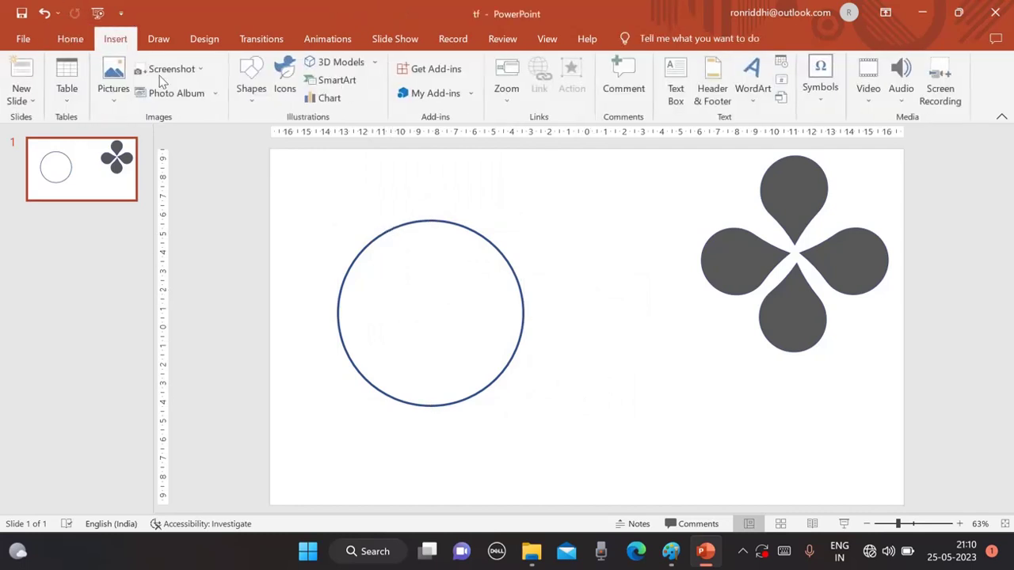
{"action": "left_click", "coordinate": [254, 91]}
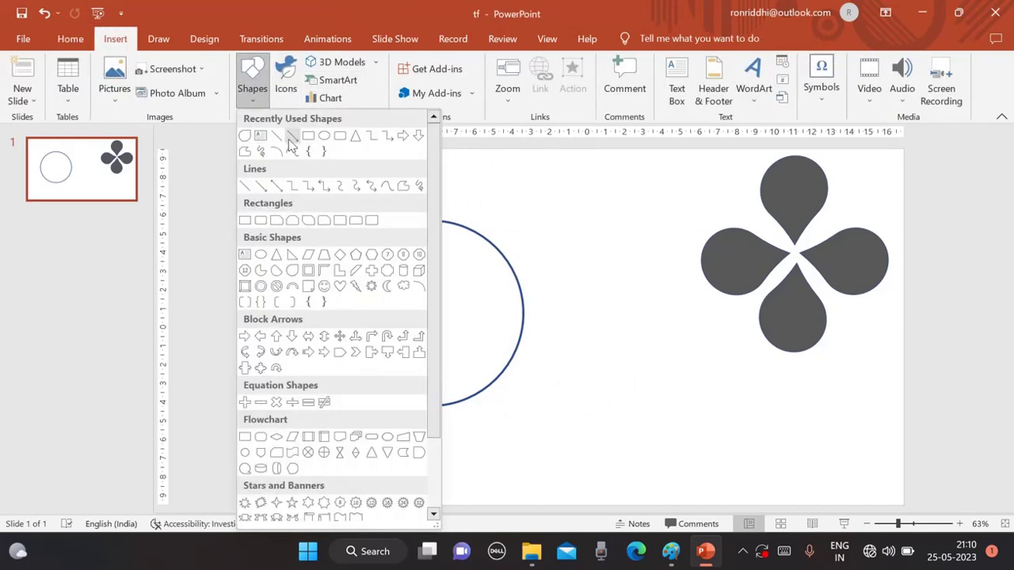
{"action": "left_click", "coordinate": [276, 136]}
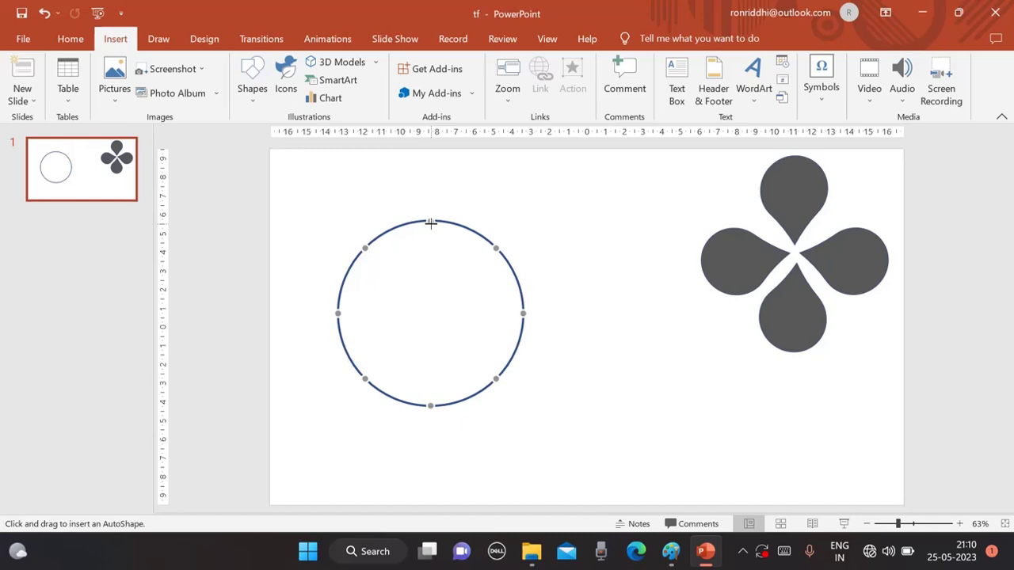
{"action": "left_click_drag", "start_coordinate": [430, 224], "coordinate": [428, 403]}
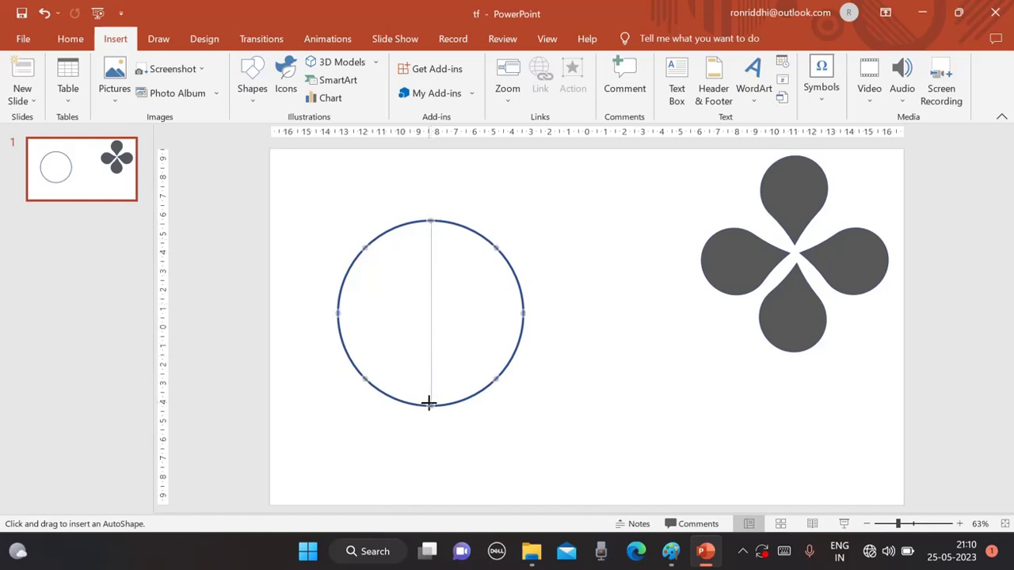
{"action": "left_click_drag", "start_coordinate": [428, 406], "coordinate": [430, 405]}
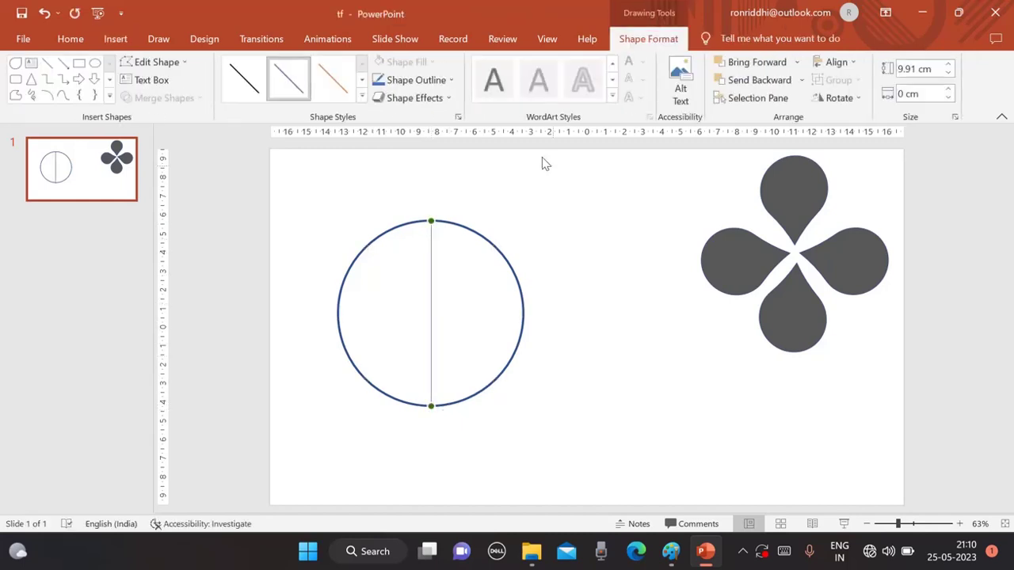
Step: Set the vertical line's outline weight to 3 pt
{"action": "left_click", "coordinate": [452, 80]}
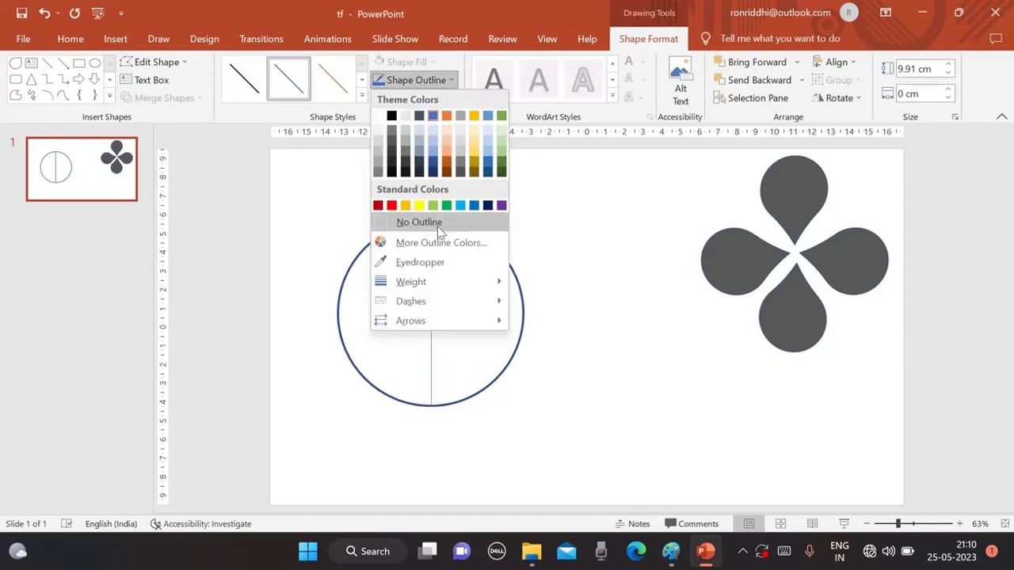
{"action": "mouse_move", "coordinate": [433, 285]}
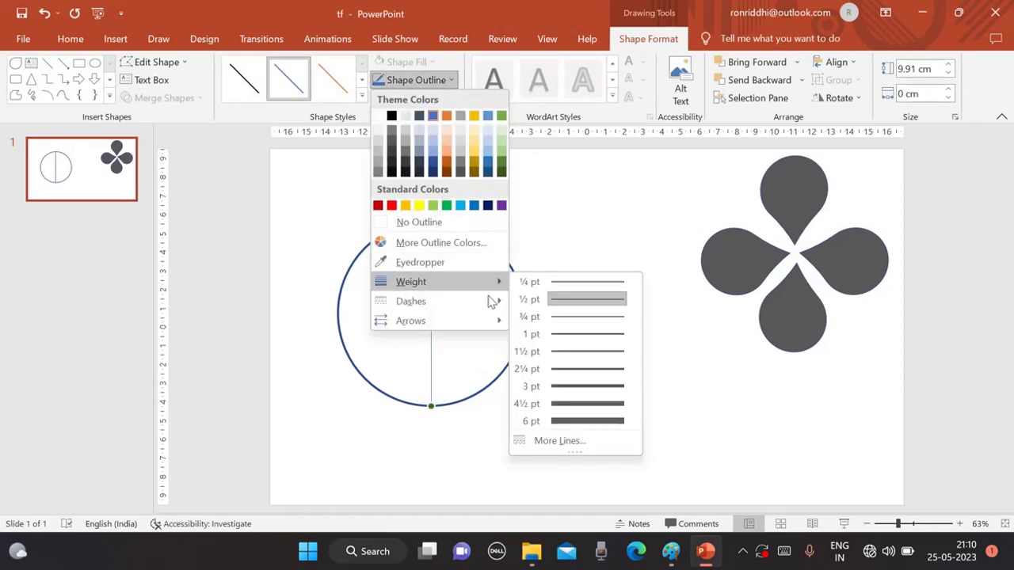
{"action": "left_click", "coordinate": [564, 389]}
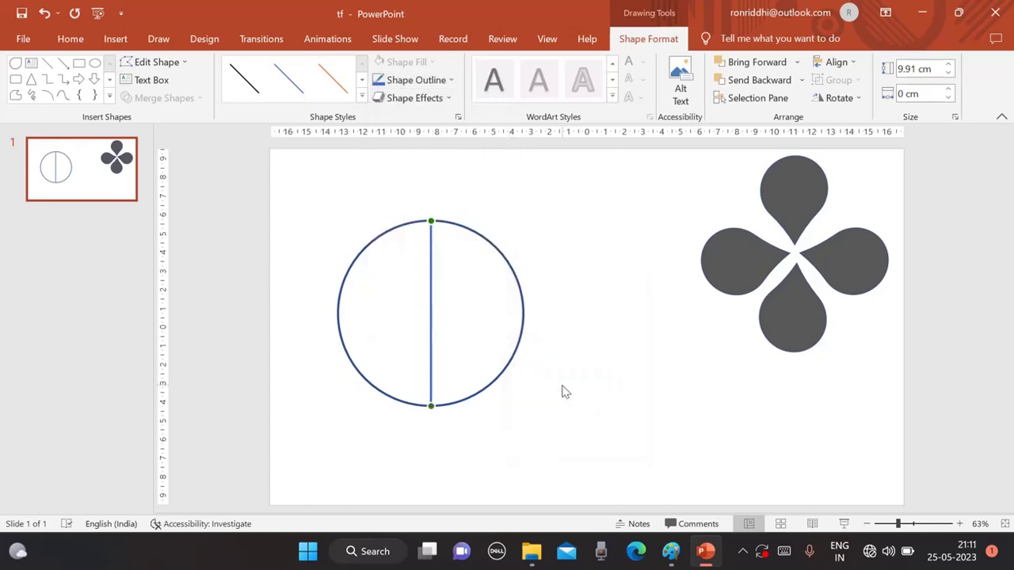
{"action": "left_click", "coordinate": [577, 324]}
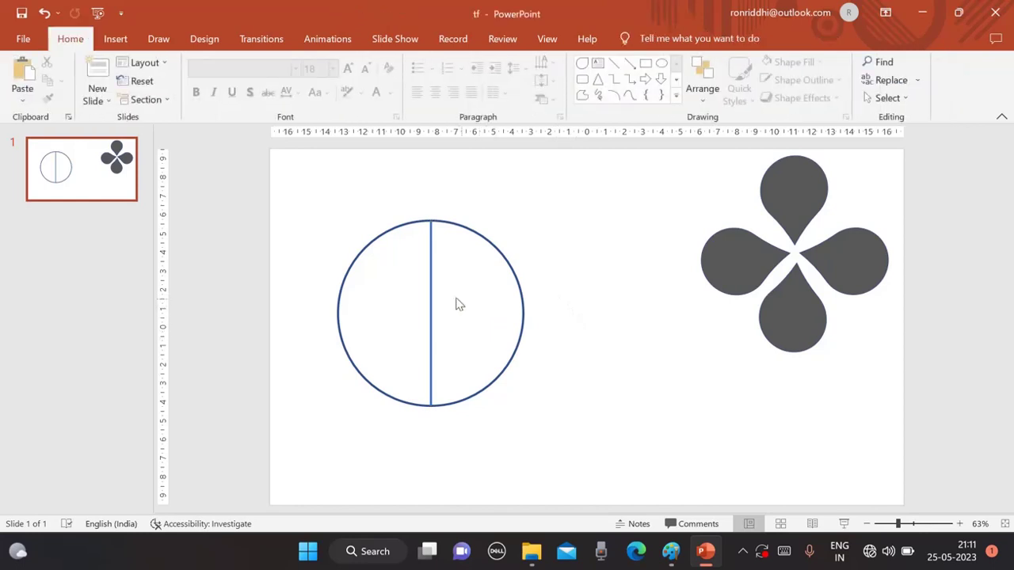
Step: Duplicate the vertical line twice and drag the copies' endpoints into two diagonals across the circle
{"action": "left_click", "coordinate": [429, 291]}
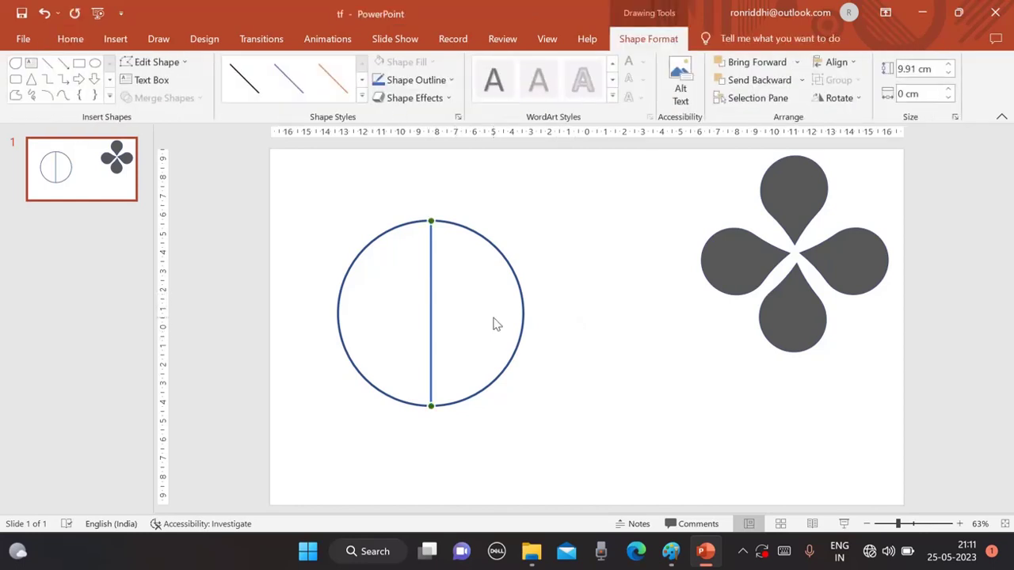
{"action": "key", "text": "ctrl+d"}
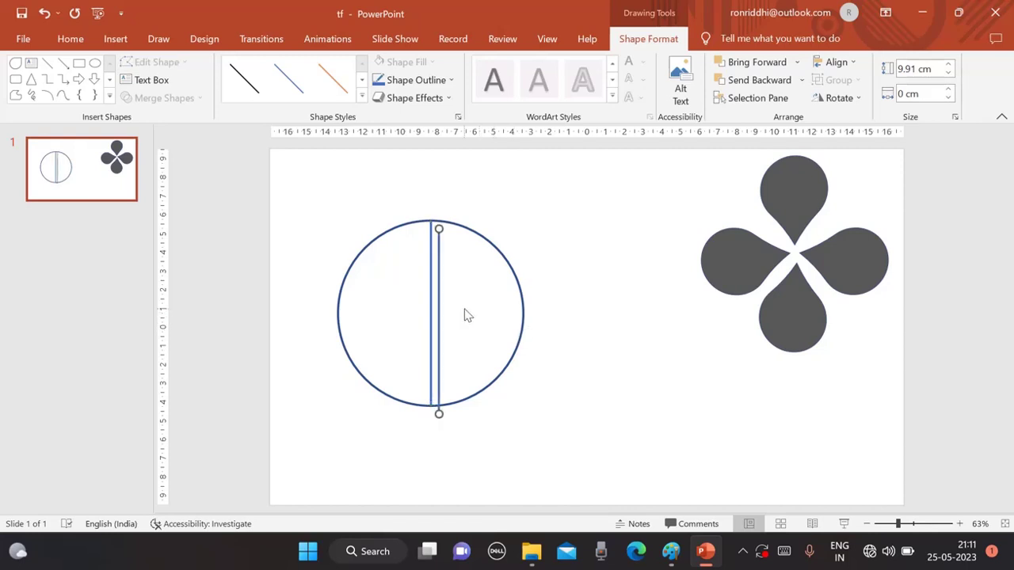
{"action": "left_click_drag", "start_coordinate": [439, 282], "coordinate": [419, 283]}
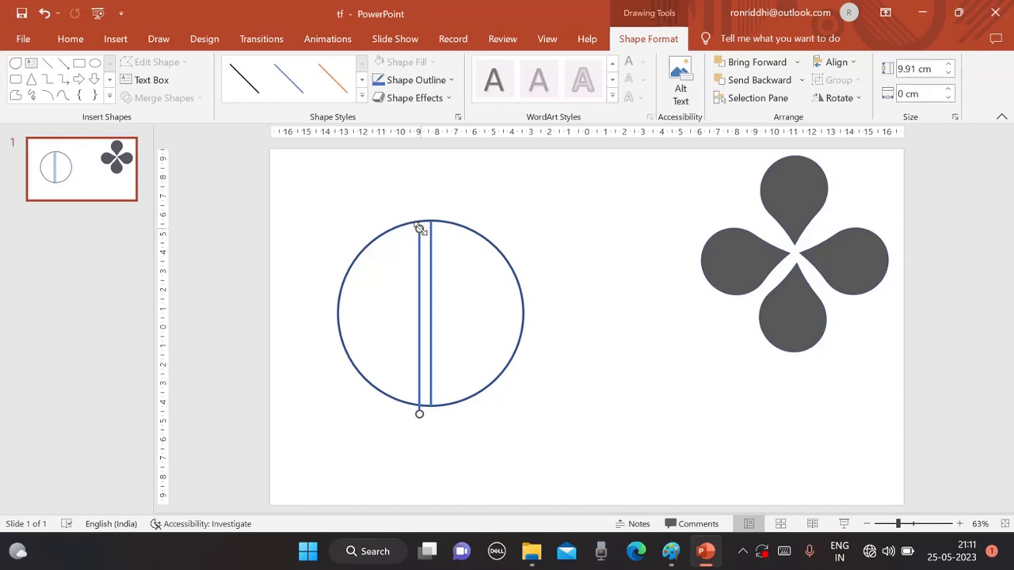
{"action": "left_click_drag", "start_coordinate": [419, 228], "coordinate": [366, 249]}
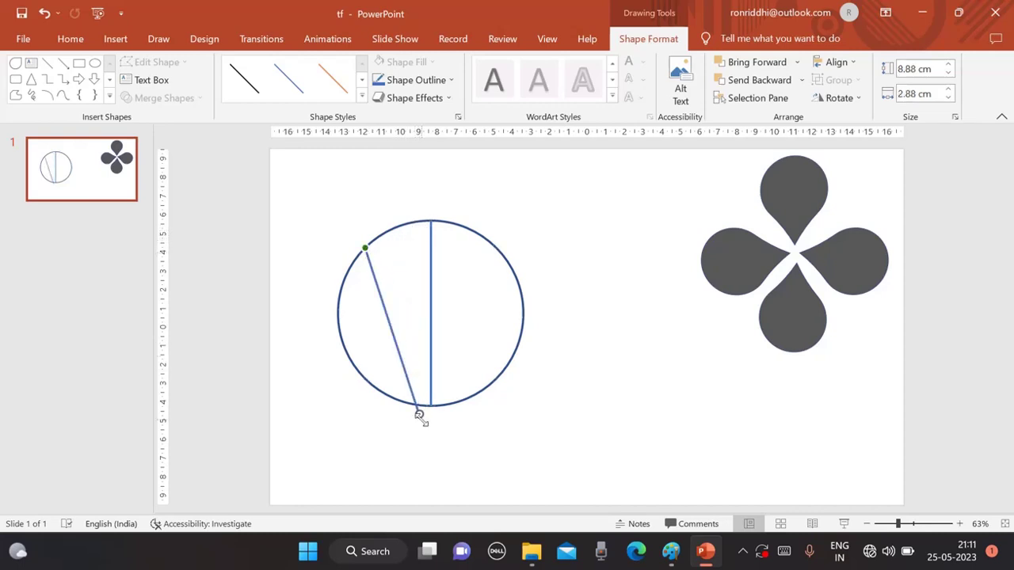
{"action": "left_click_drag", "start_coordinate": [420, 415], "coordinate": [495, 386]}
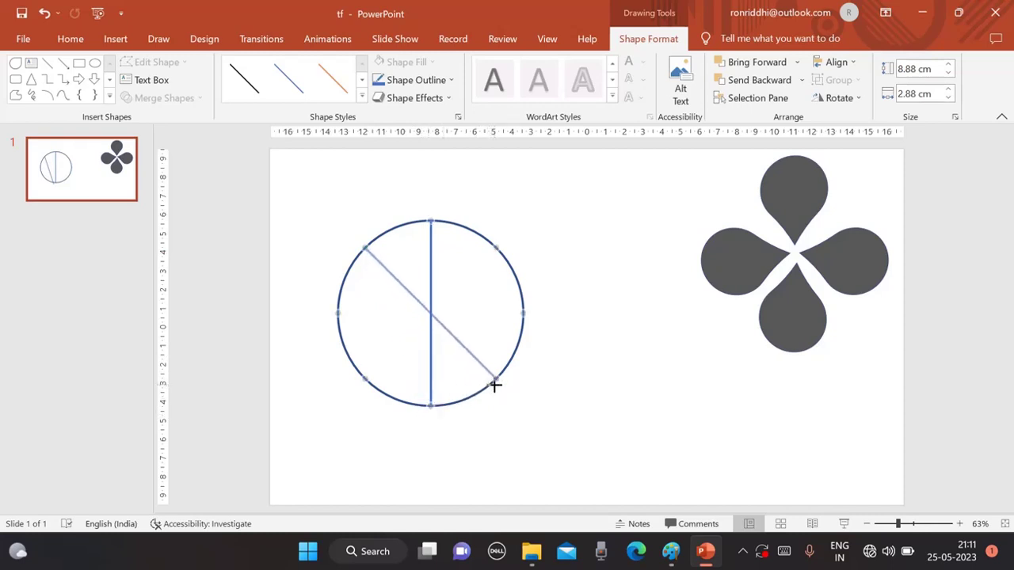
{"action": "left_click_drag", "start_coordinate": [495, 386], "coordinate": [496, 385]}
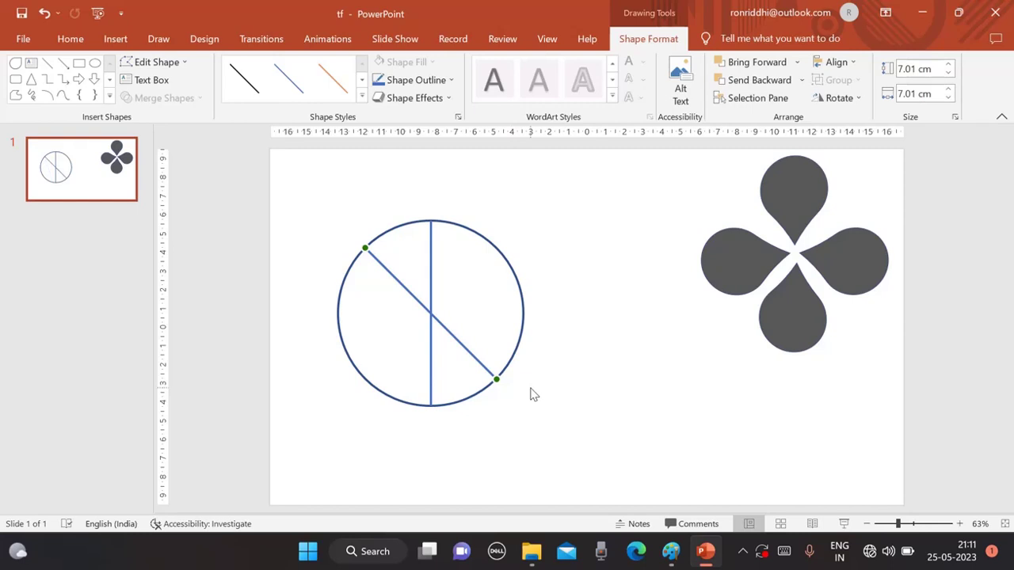
{"action": "key", "text": "ctrl+z"}
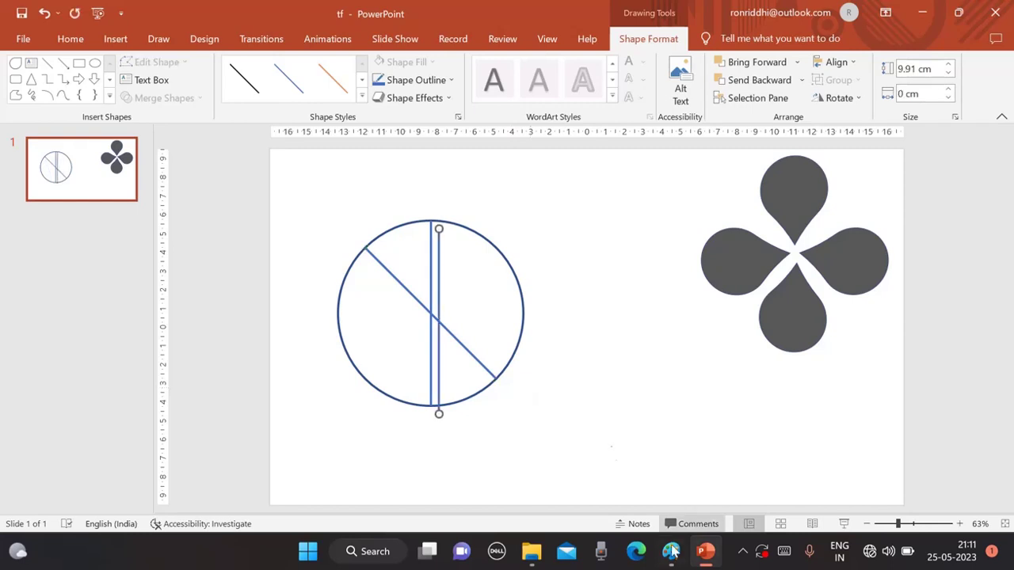
{"action": "left_click_drag", "start_coordinate": [439, 229], "coordinate": [496, 248]}
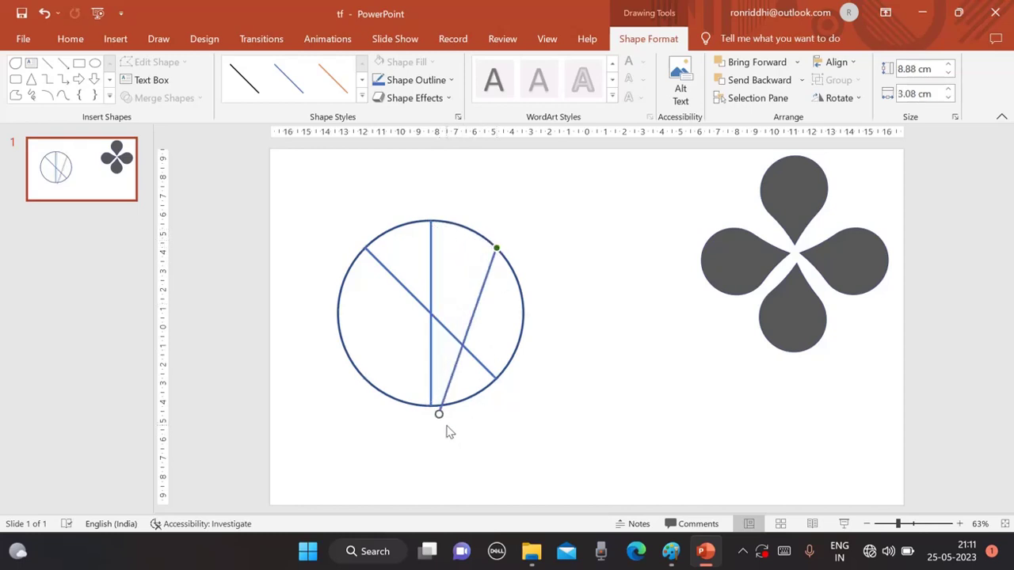
{"action": "mouse_move", "coordinate": [439, 415]}
{"action": "left_mouse_down"}
{"action": "mouse_move", "coordinate": [343, 316]}
{"action": "mouse_move", "coordinate": [361, 387]}
{"action": "mouse_move", "coordinate": [367, 380]}
{"action": "left_mouse_up"}
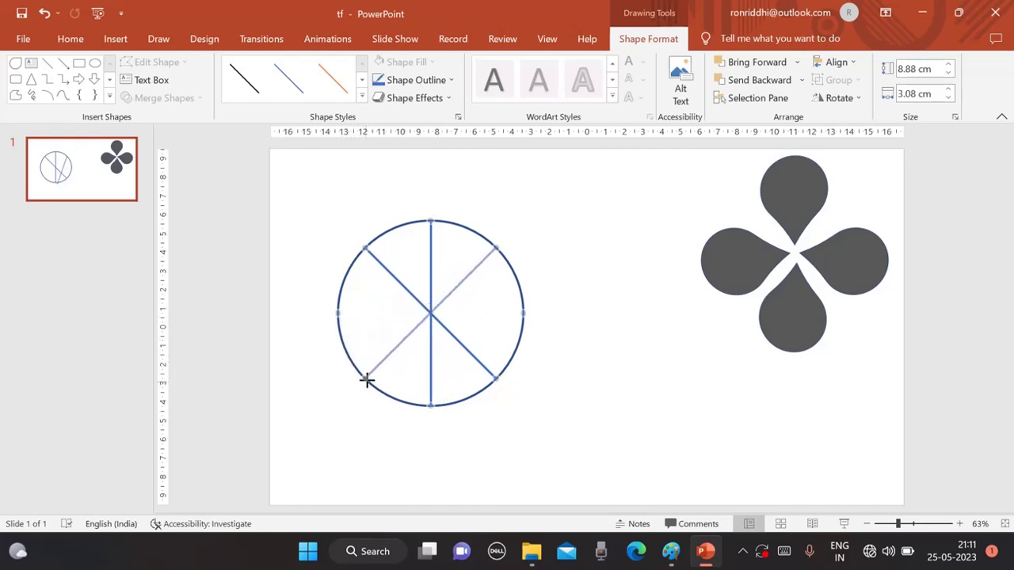
{"action": "left_click_drag", "start_coordinate": [366, 381], "coordinate": [365, 380]}
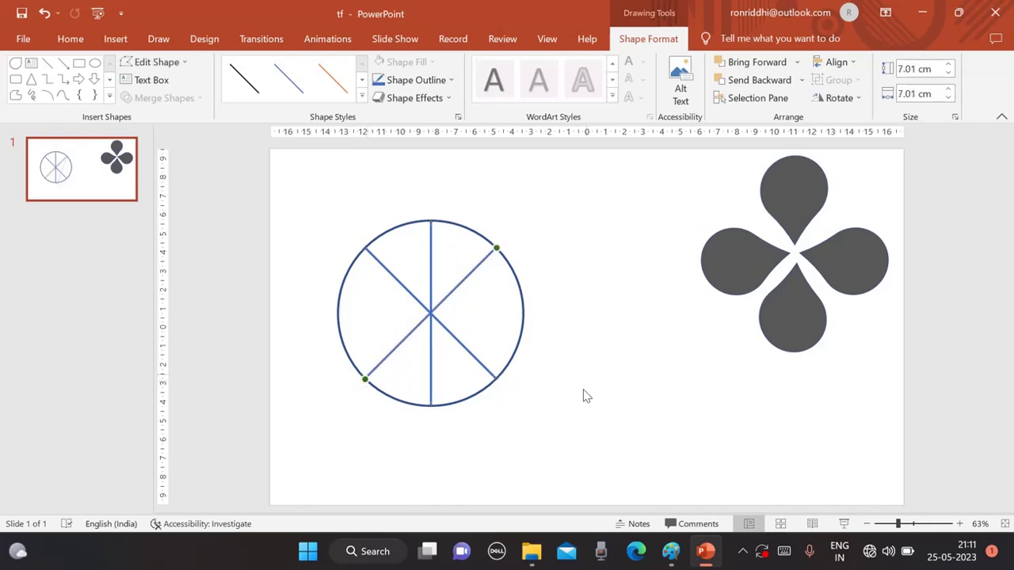
Step: Add another copy as a horizontal diameter, then select the circle with all its lines
{"action": "key", "text": "ctrl+v"}
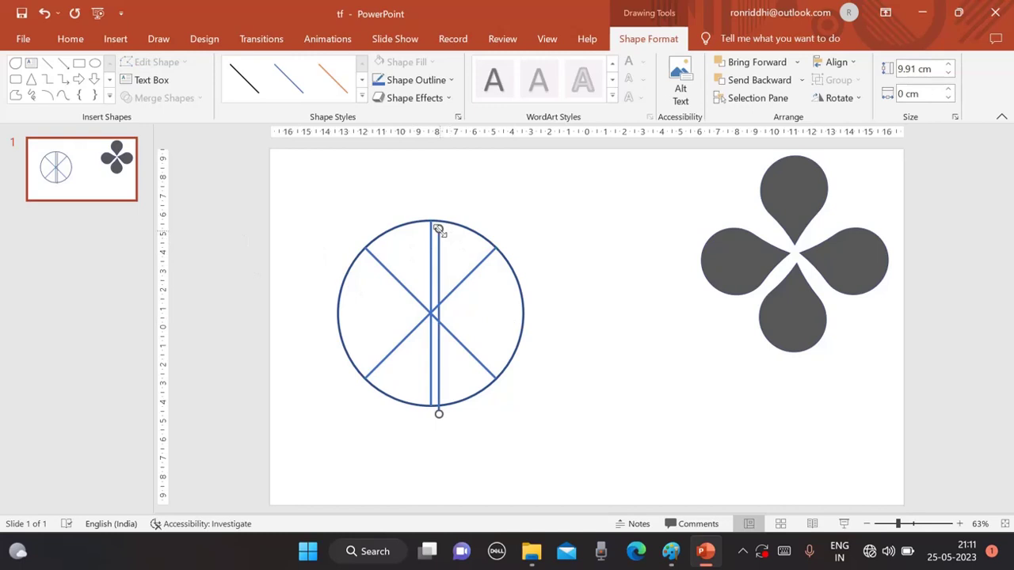
{"action": "left_click_drag", "start_coordinate": [438, 229], "coordinate": [523, 313]}
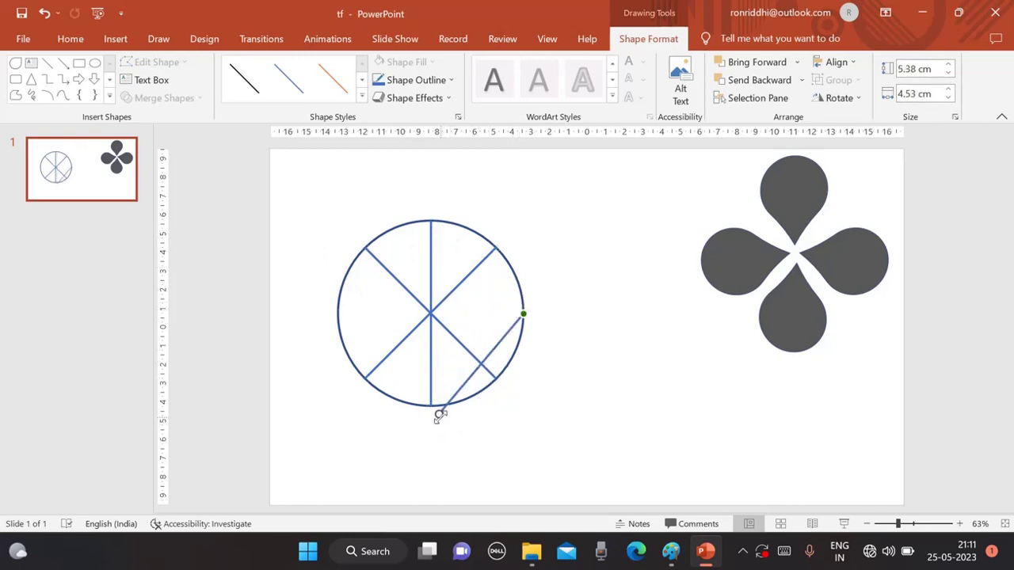
{"action": "left_click_drag", "start_coordinate": [440, 415], "coordinate": [339, 310]}
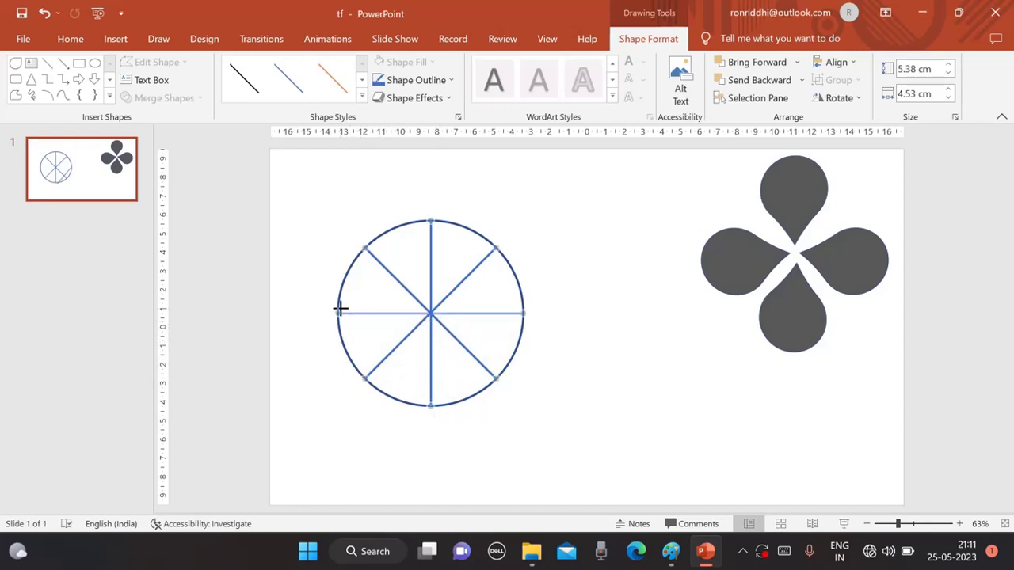
{"action": "left_click_drag", "start_coordinate": [340, 310], "coordinate": [340, 310]}
{"action": "left_click", "coordinate": [584, 378]}
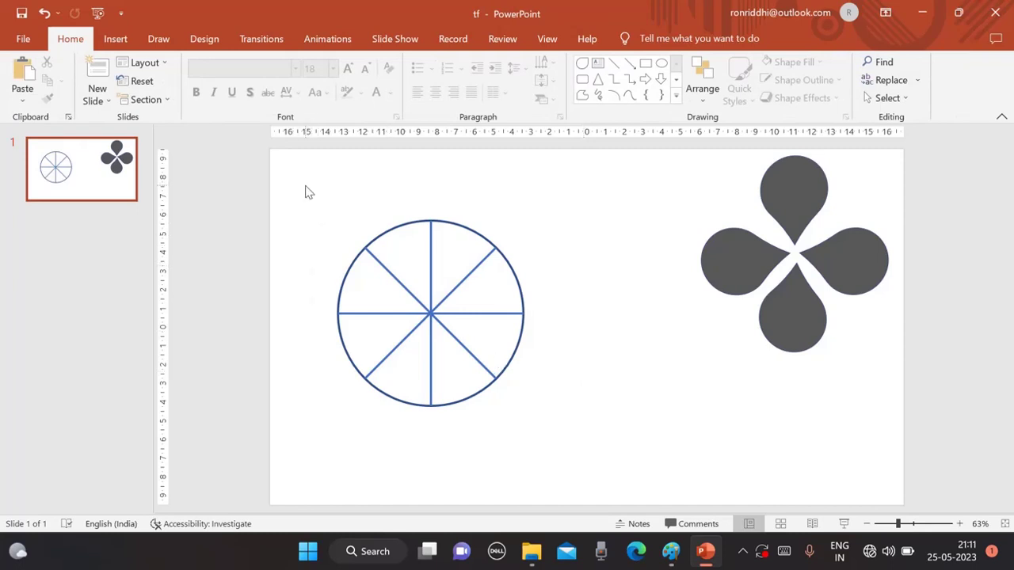
{"action": "left_click_drag", "start_coordinate": [305, 192], "coordinate": [588, 444]}
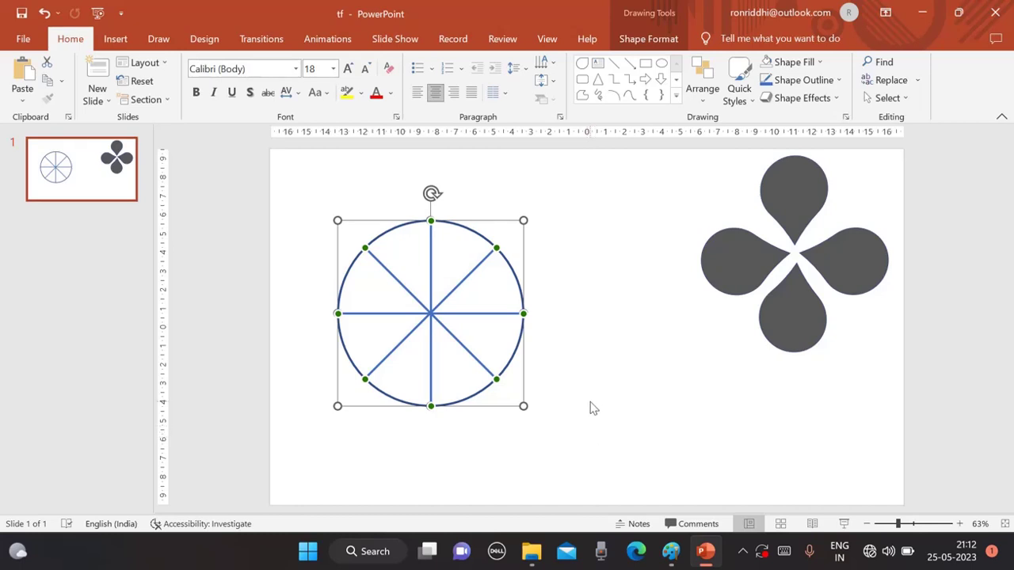
Step: Group the circle and its spoke lines into one wheel with Ctrl+G
{"action": "key", "text": "ctrl+g"}
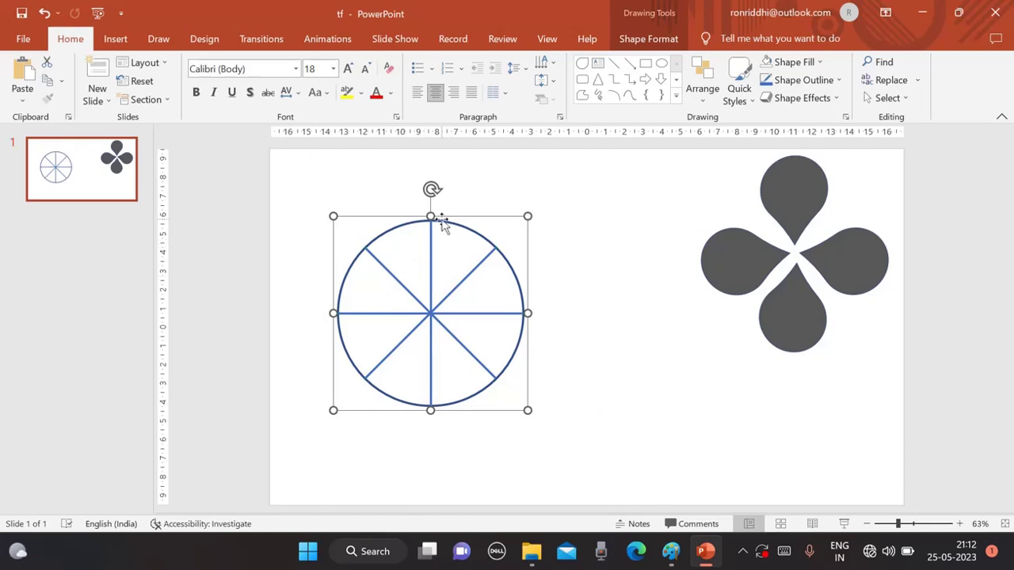
{"action": "left_click_drag", "start_coordinate": [437, 220], "coordinate": [439, 217]}
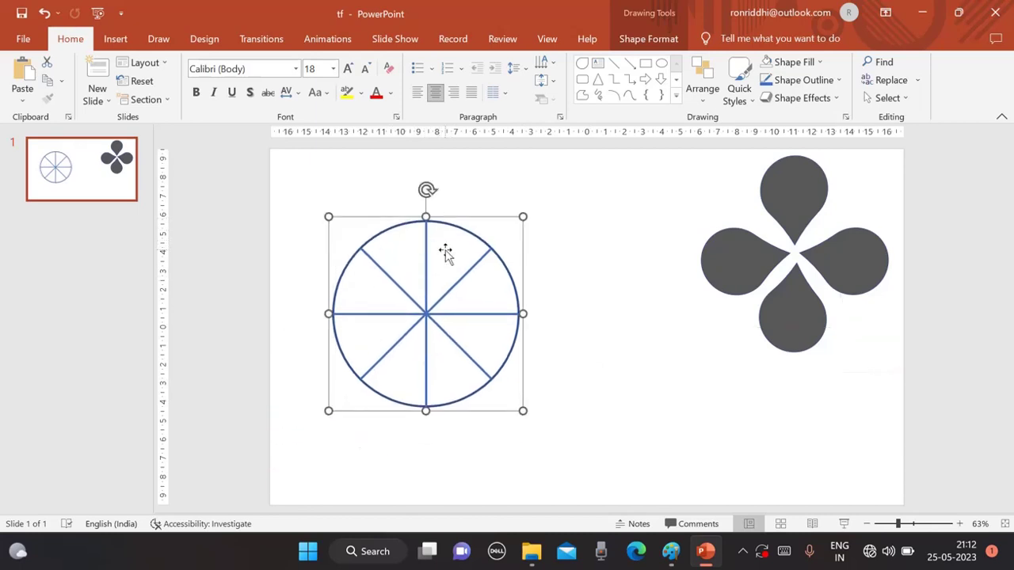
{"action": "left_click", "coordinate": [444, 258]}
{"action": "left_click", "coordinate": [457, 228]}
Step: Copy the wheel exactly over the original and rotate it so spokes fall between
{"action": "left_click_drag", "start_coordinate": [458, 231], "coordinate": [466, 240], "text": "ctrl"}
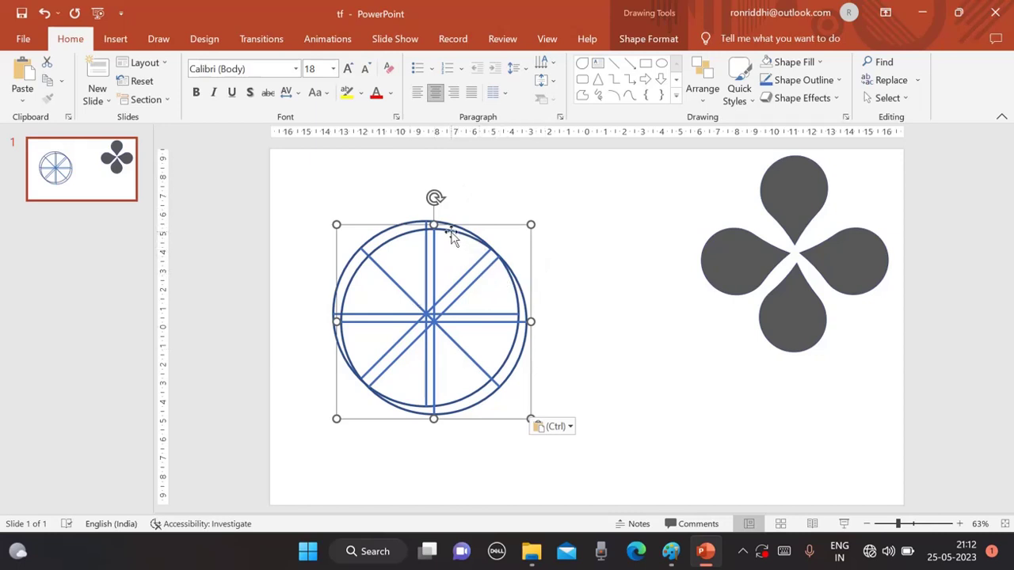
{"action": "left_click_drag", "start_coordinate": [452, 238], "coordinate": [445, 228]}
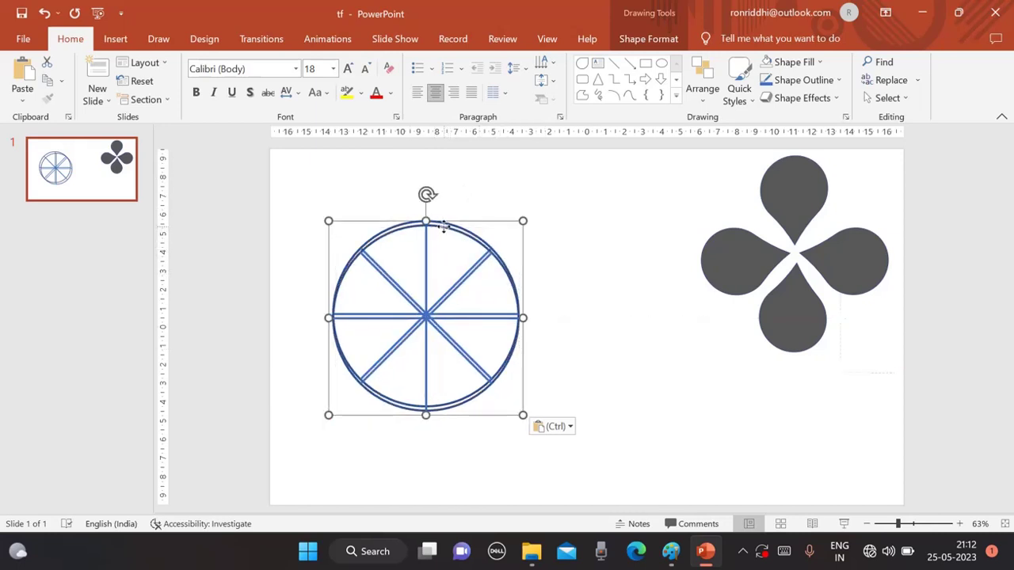
{"action": "key", "text": "Up"}
{"action": "key", "text": "Up"}
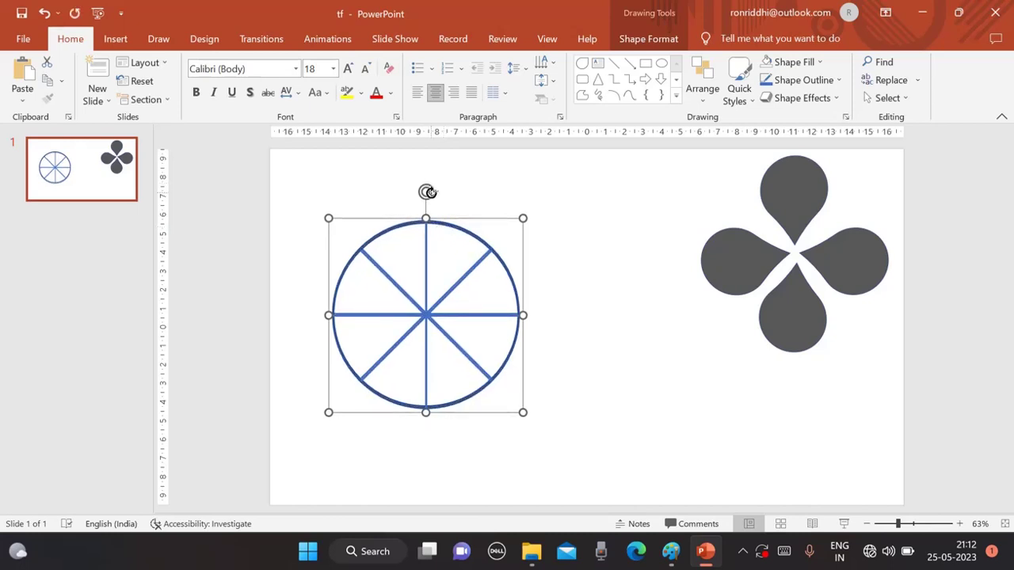
{"action": "left_click_drag", "start_coordinate": [426, 191], "coordinate": [469, 225]}
{"action": "left_click", "coordinate": [627, 381]}
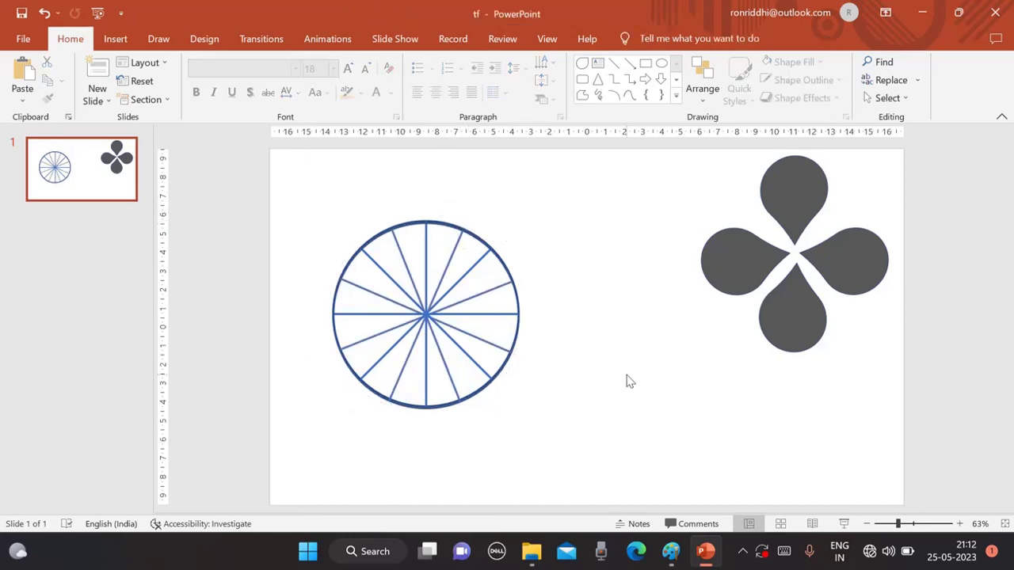
Step: Group both overlapping wheels and move them toward the slide centre
{"action": "left_click_drag", "start_coordinate": [282, 164], "coordinate": [617, 471]}
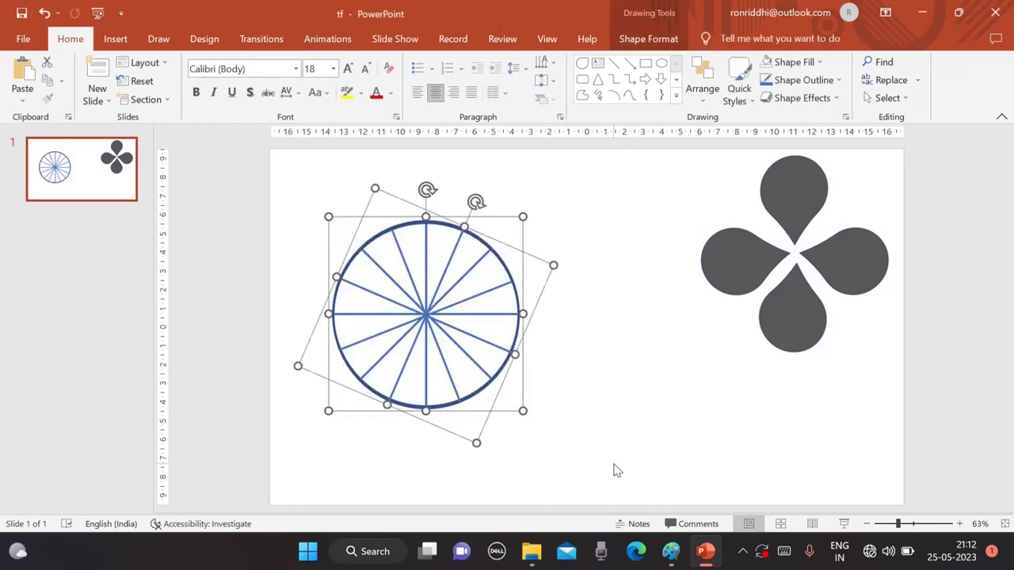
{"action": "key", "text": "ctrl+g"}
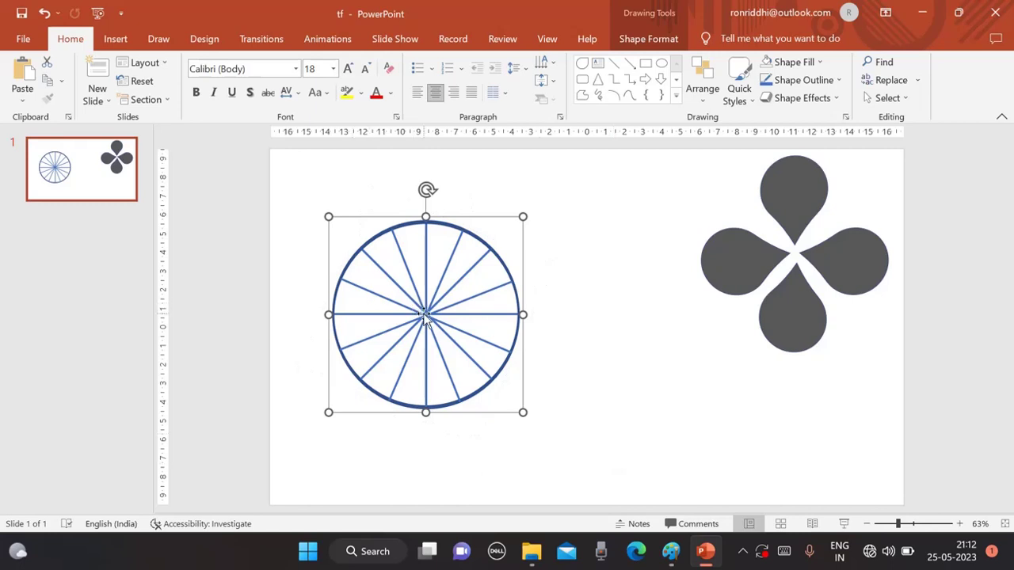
{"action": "left_click_drag", "start_coordinate": [425, 315], "coordinate": [523, 312]}
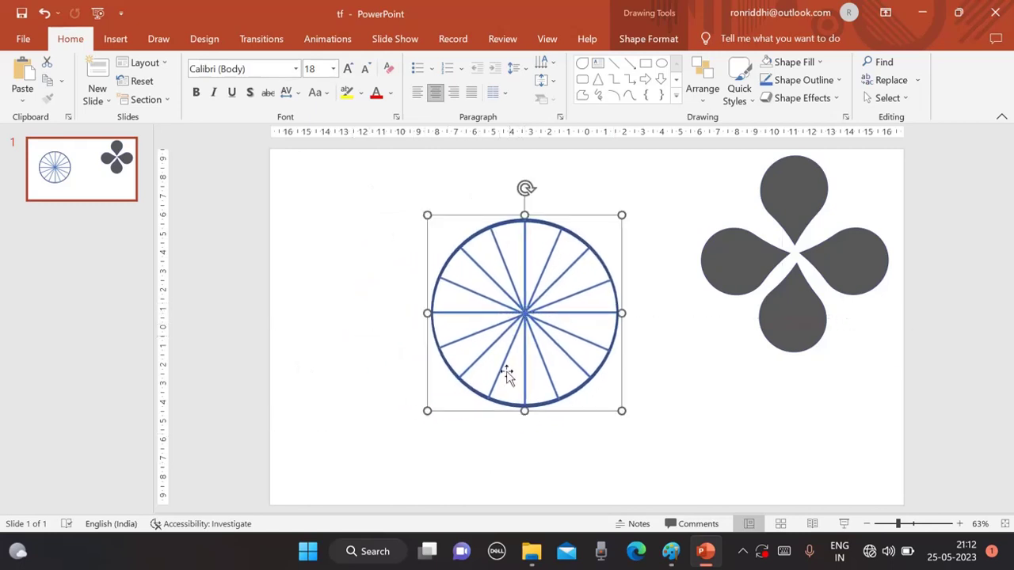
Step: Move the dark clover onto the wheel and select it together with the wheel
{"action": "left_click", "coordinate": [757, 256]}
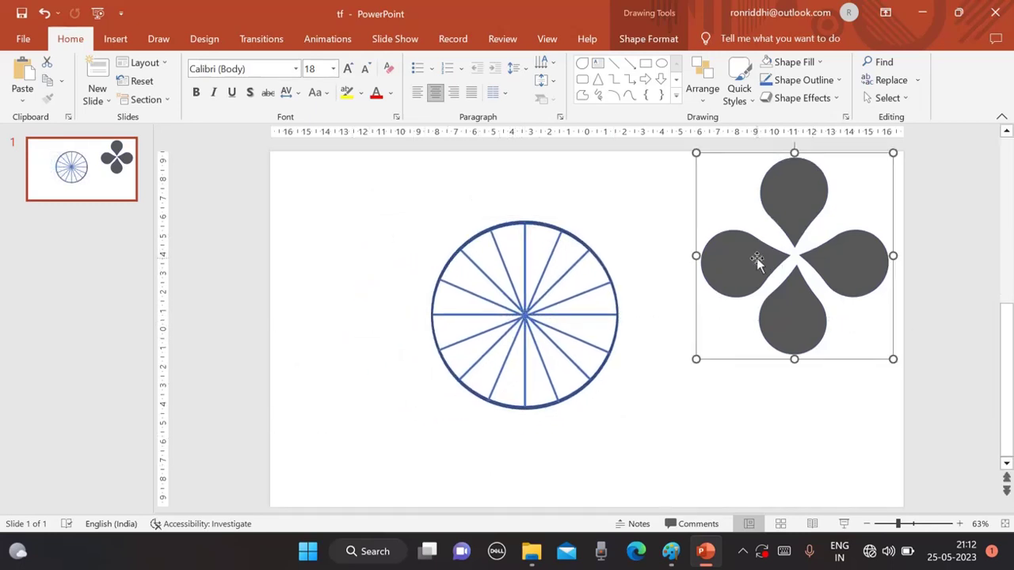
{"action": "left_click_drag", "start_coordinate": [745, 266], "coordinate": [486, 320]}
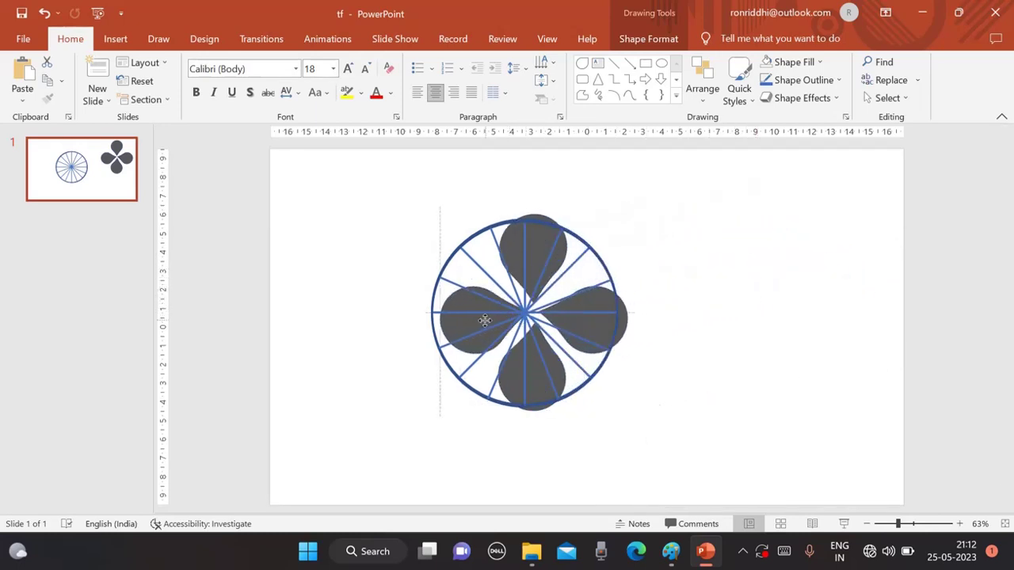
{"action": "left_click_drag", "start_coordinate": [485, 320], "coordinate": [486, 320]}
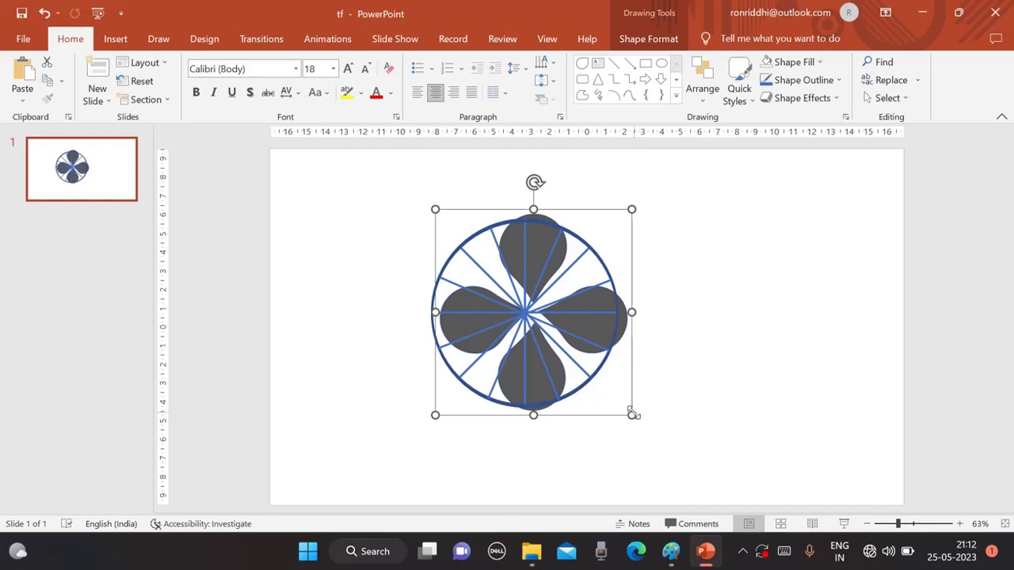
{"action": "left_click_drag", "start_coordinate": [634, 414], "coordinate": [605, 389]}
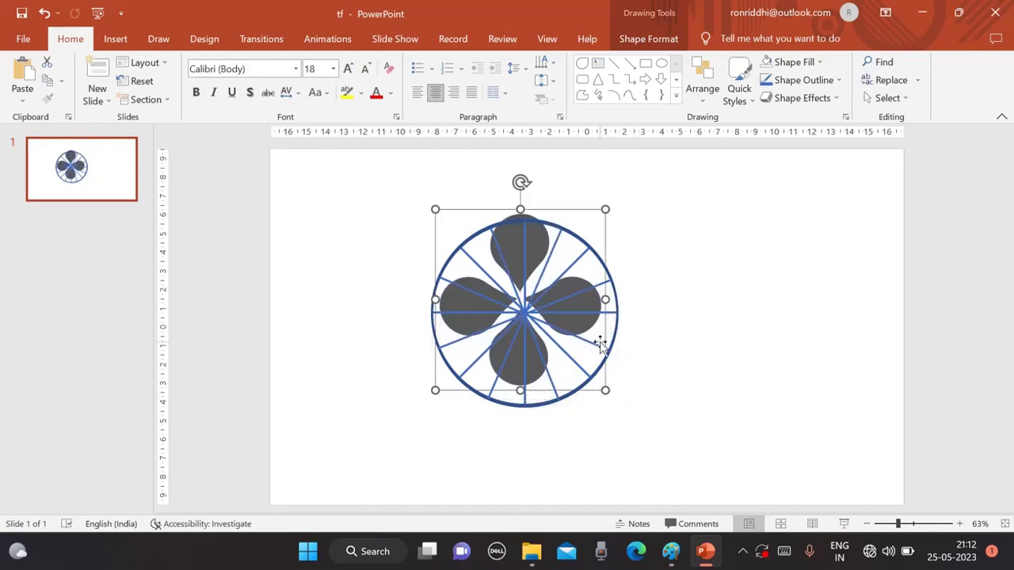
{"action": "key", "text": "ctrl+z"}
{"action": "key", "text": "ctrl+z"}
{"action": "key", "text": "ctrl+z"}
{"action": "key", "text": "ctrl+z"}
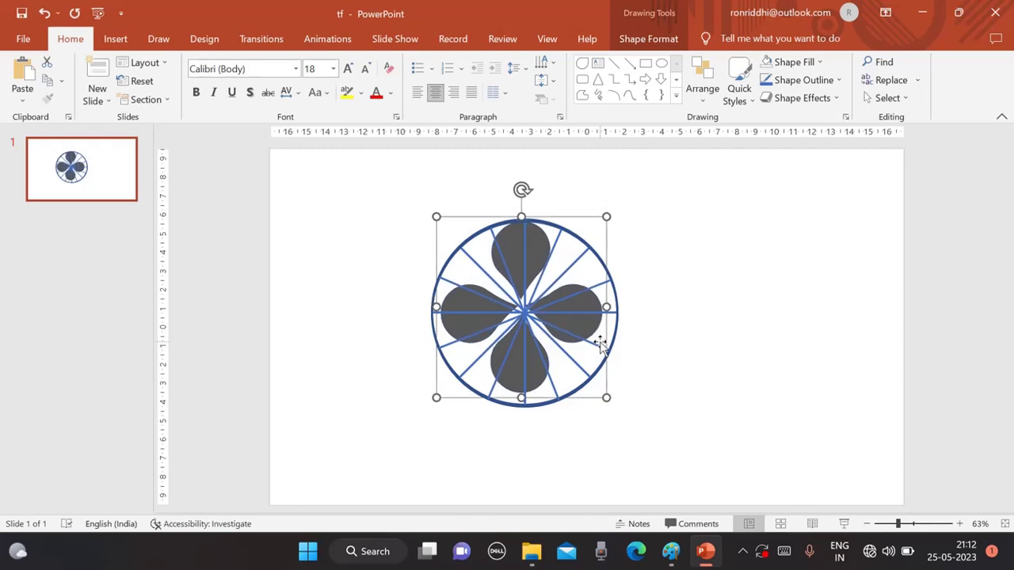
{"action": "key", "text": "ctrl+z"}
{"action": "key", "text": "ctrl+z"}
{"action": "key", "text": "ctrl+z"}
{"action": "key", "text": "ctrl+z"}
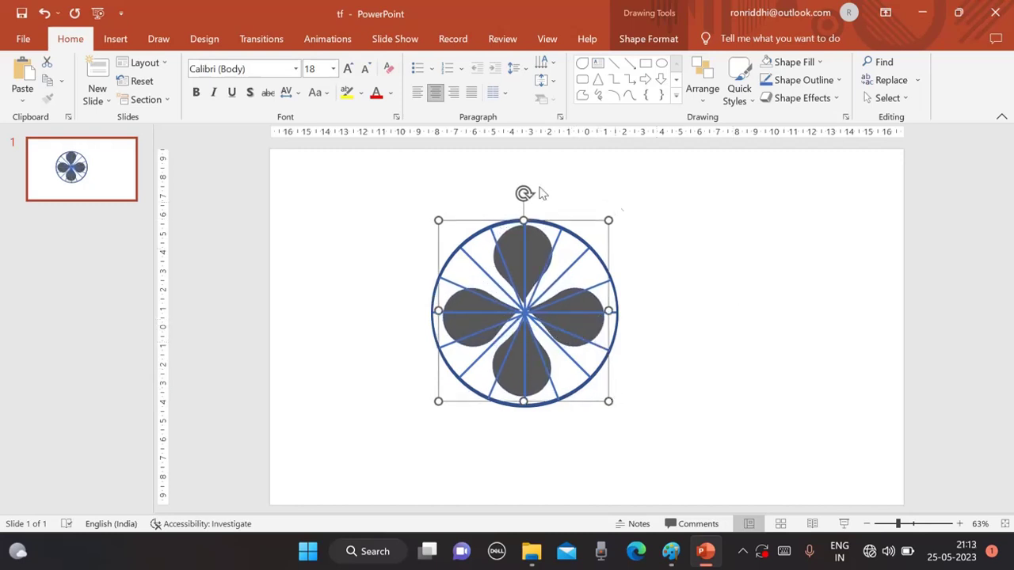
{"action": "left_click", "coordinate": [718, 290]}
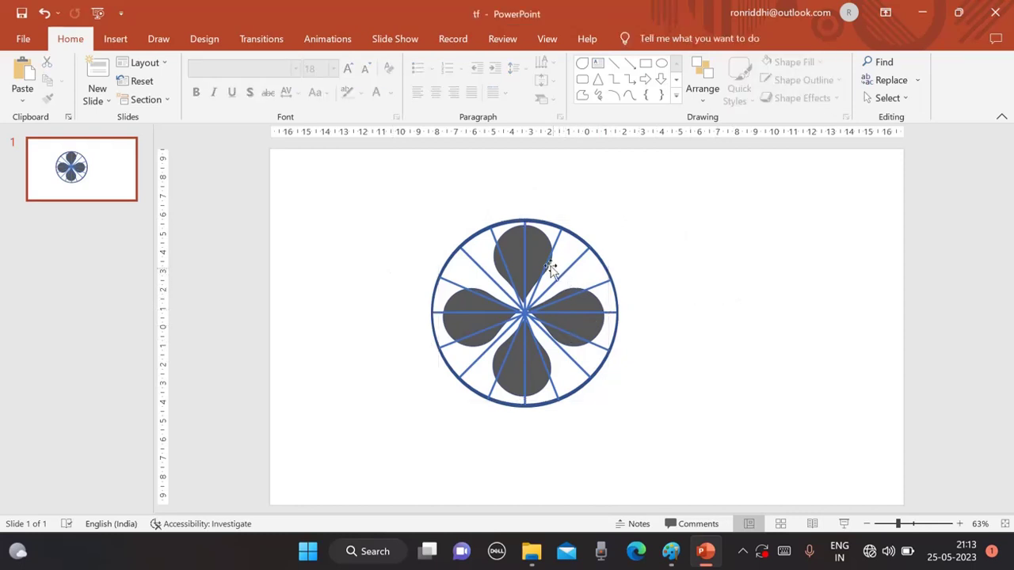
{"action": "left_click", "coordinate": [533, 241]}
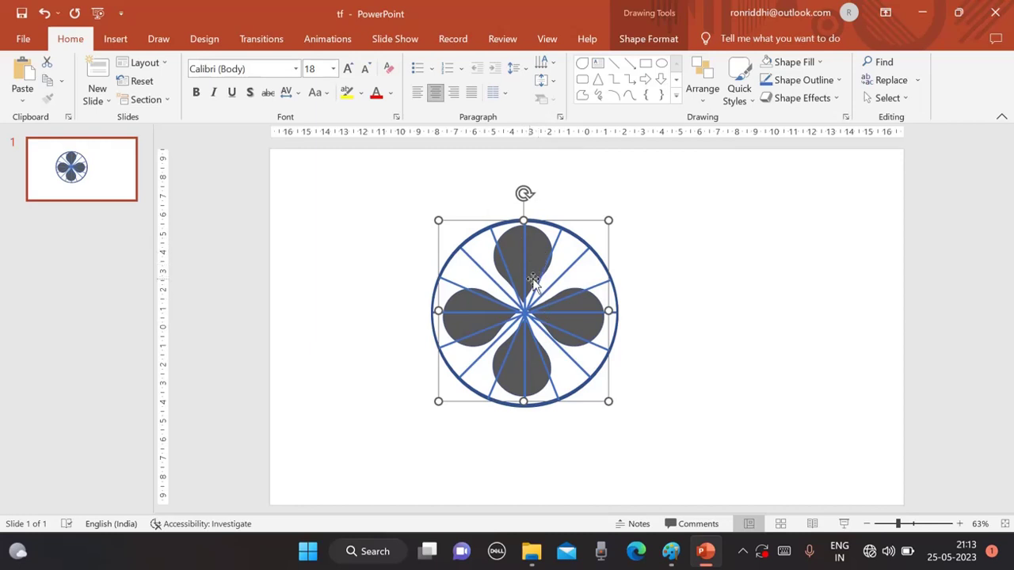
{"action": "left_click", "coordinate": [458, 257], "text": "ctrl"}
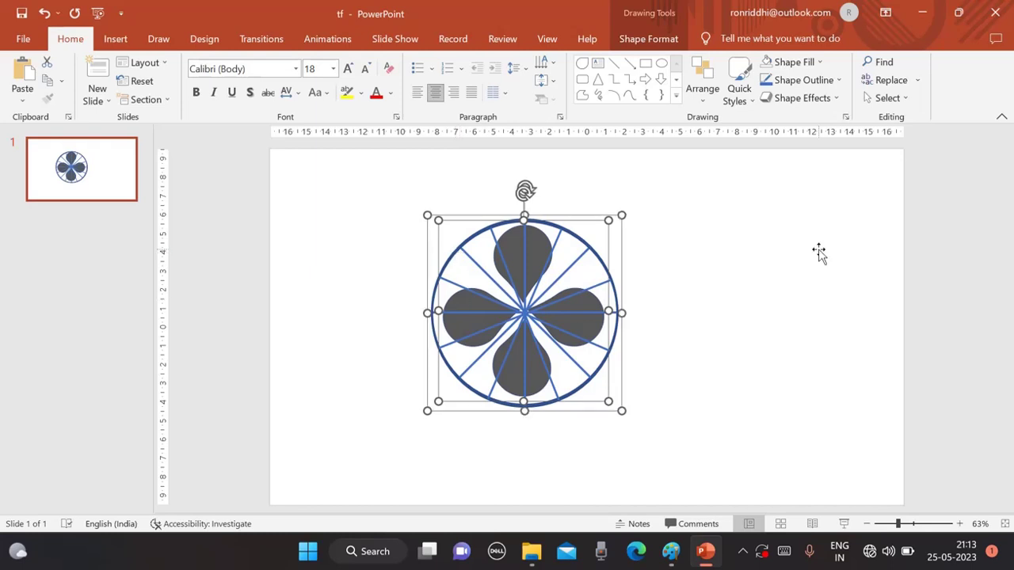
Step: Align the clover and wheel with Align Center and Align Middle
{"action": "left_click", "coordinate": [652, 41]}
{"action": "left_click", "coordinate": [836, 62]}
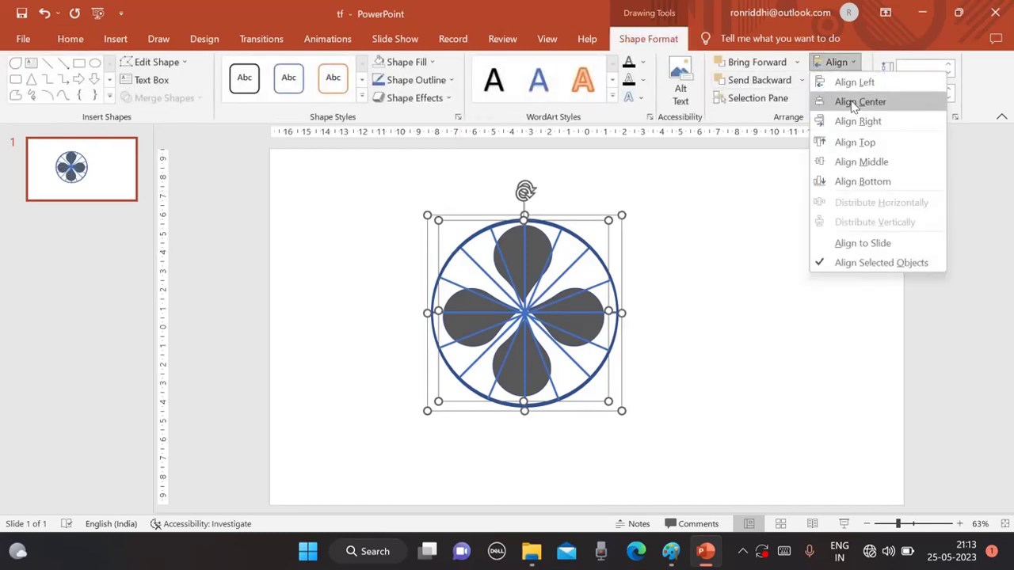
{"action": "left_click", "coordinate": [854, 103]}
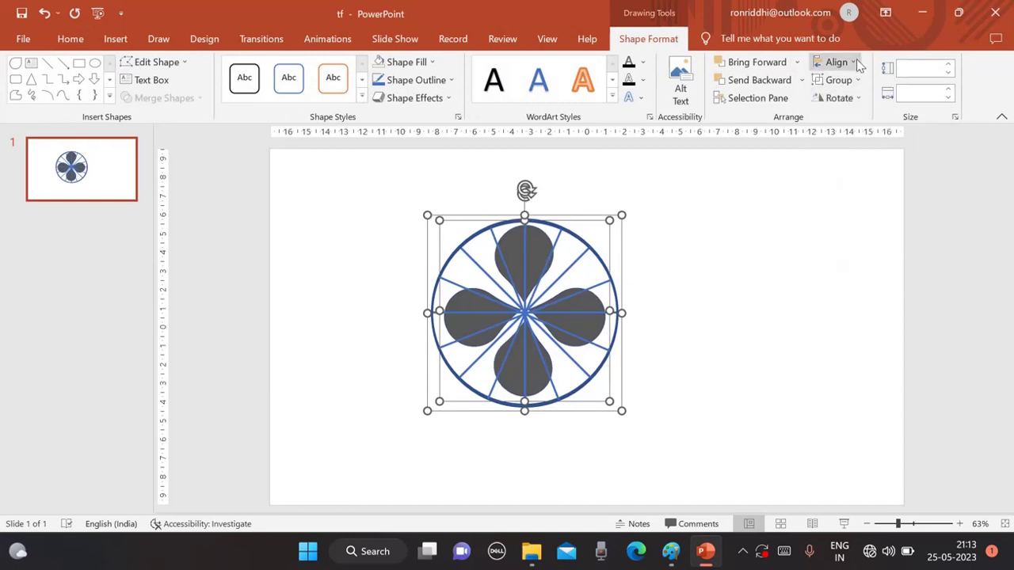
{"action": "left_click", "coordinate": [859, 64]}
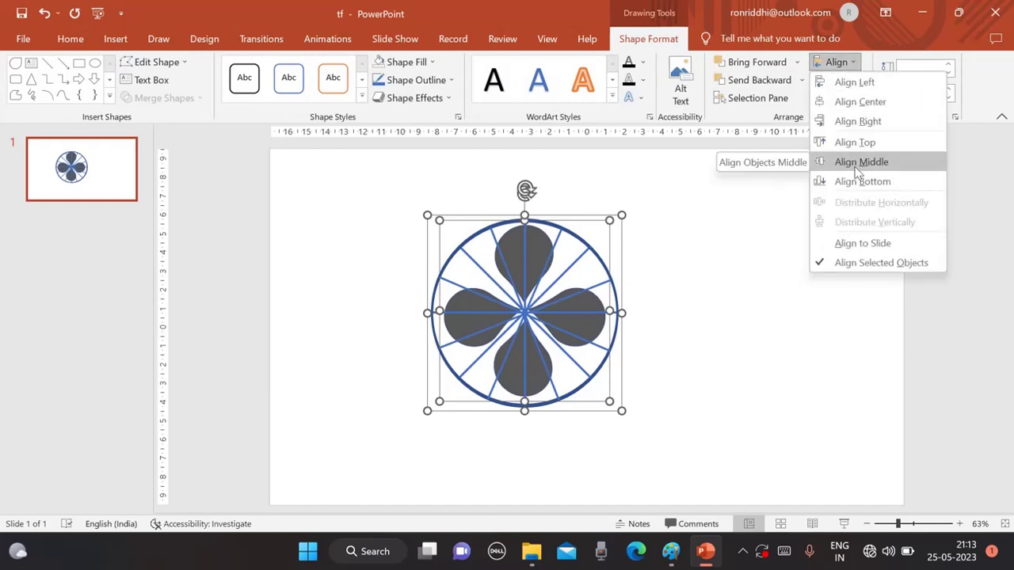
{"action": "left_click", "coordinate": [856, 165]}
{"action": "left_click", "coordinate": [770, 247]}
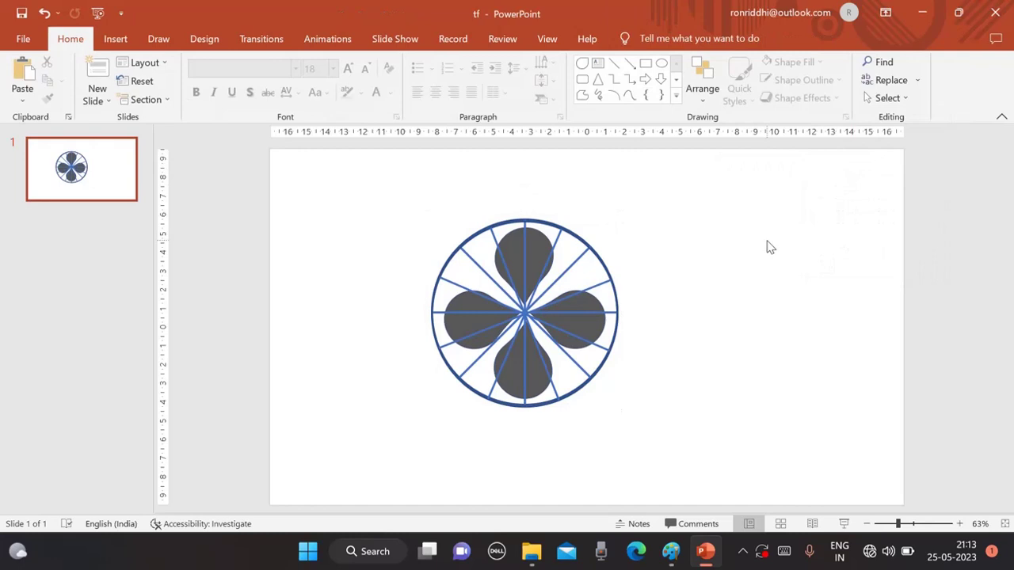
Step: Draw a small circle right of the fan with no fill and a 3 pt outline
{"action": "left_click", "coordinate": [115, 39]}
{"action": "left_click", "coordinate": [252, 99]}
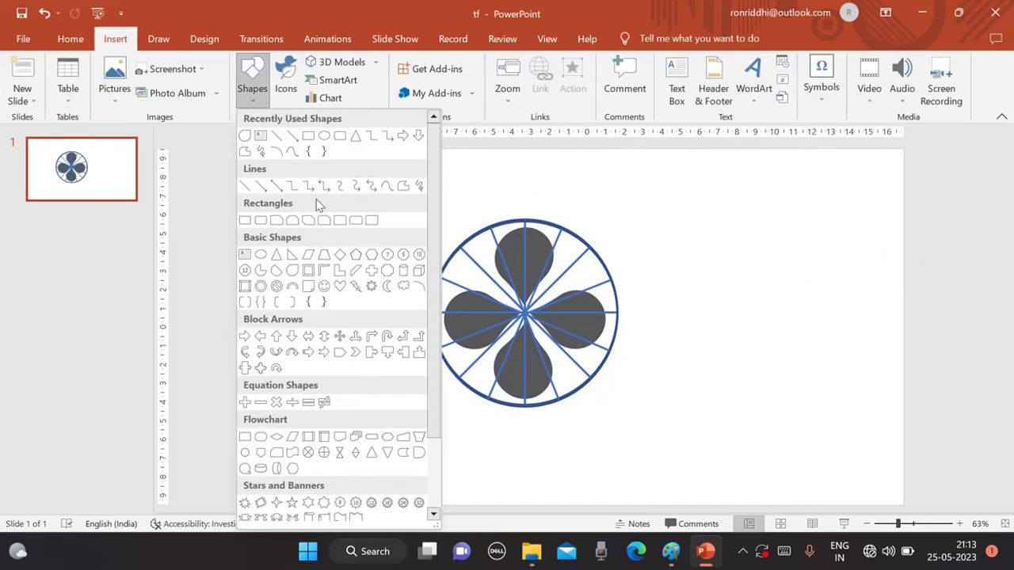
{"action": "left_click", "coordinate": [324, 135]}
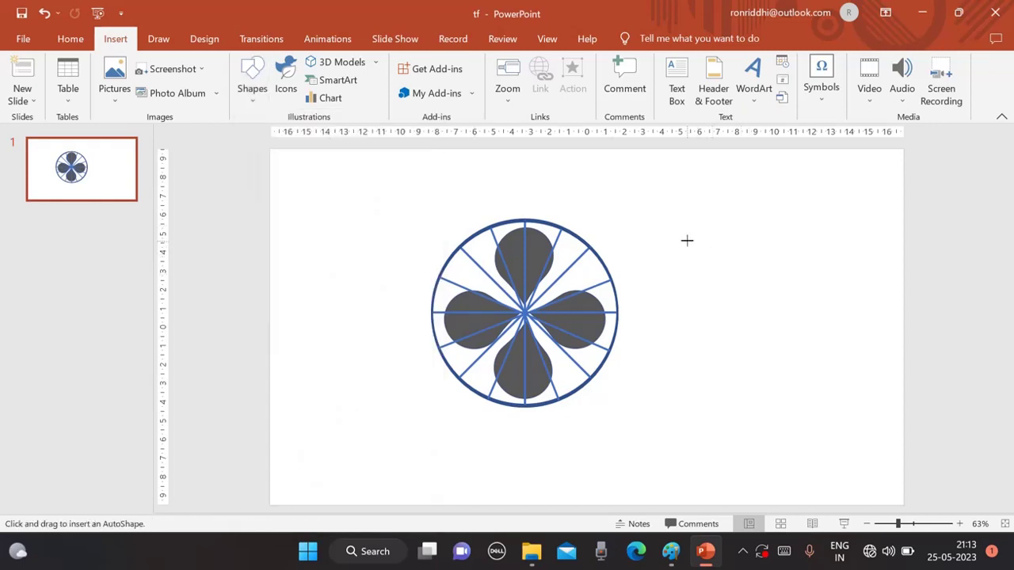
{"action": "left_click_drag", "start_coordinate": [687, 239], "coordinate": [781, 344]}
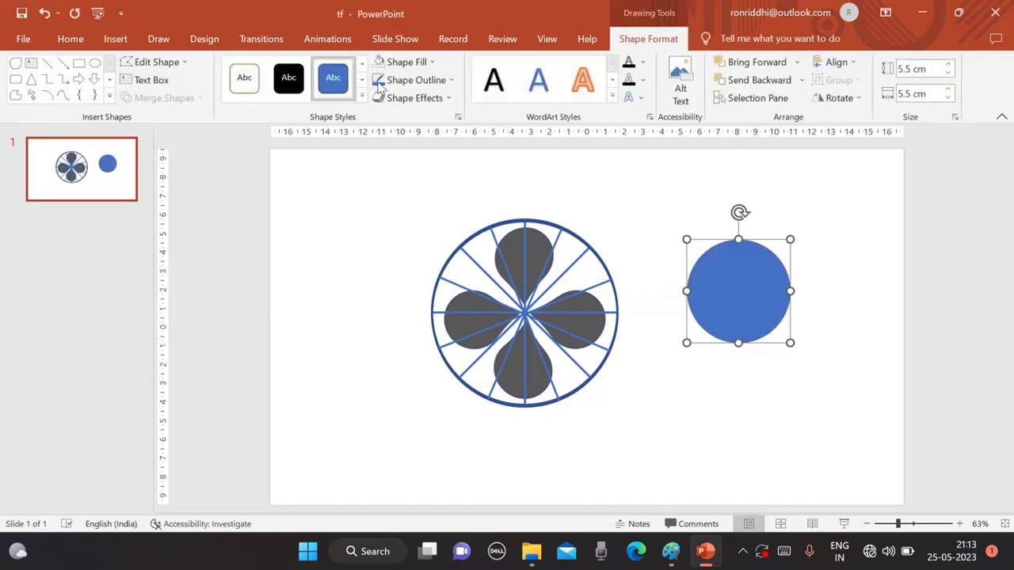
{"action": "left_click", "coordinate": [432, 63]}
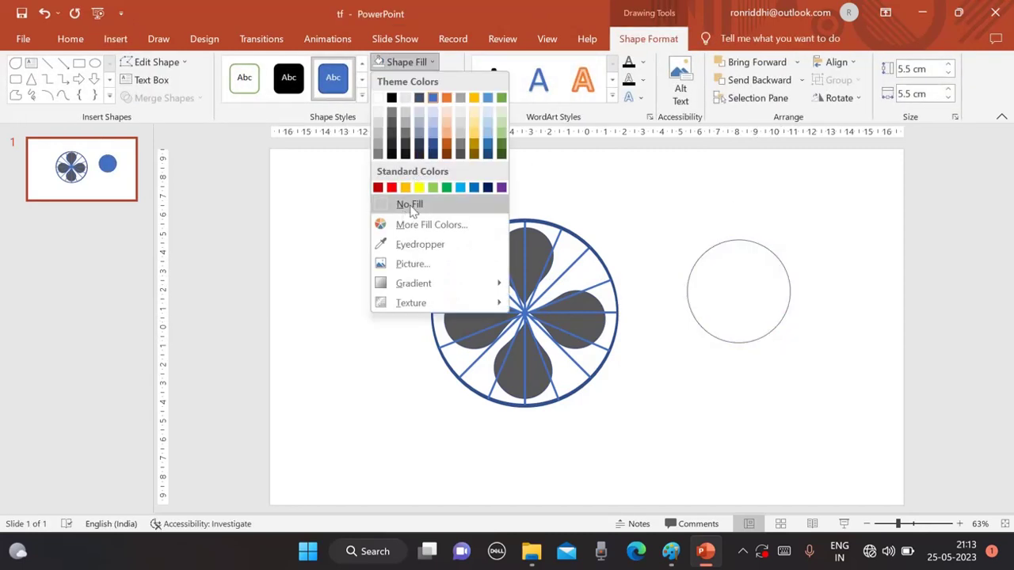
{"action": "left_click", "coordinate": [410, 206]}
{"action": "left_click", "coordinate": [451, 80]}
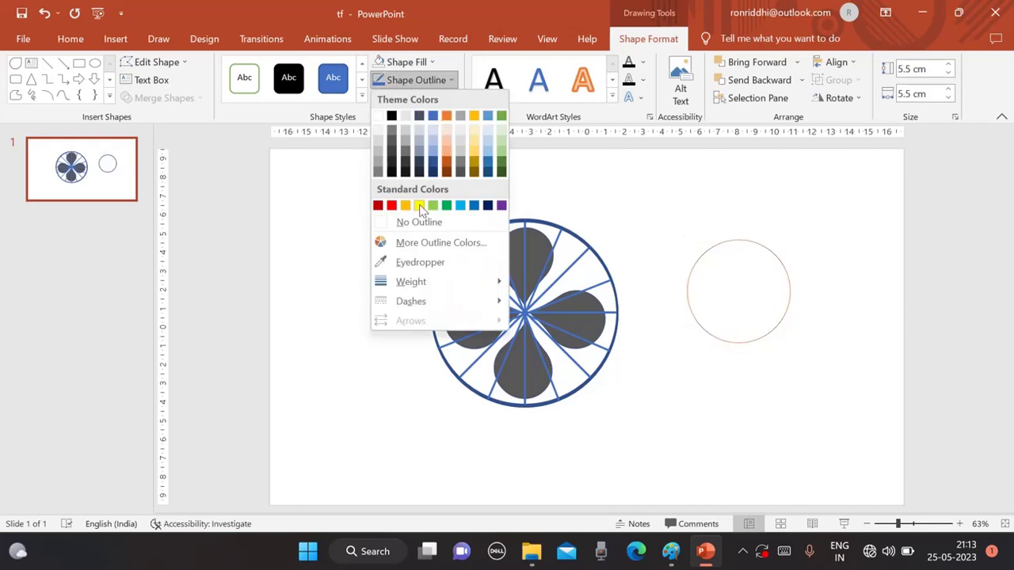
{"action": "mouse_move", "coordinate": [411, 283]}
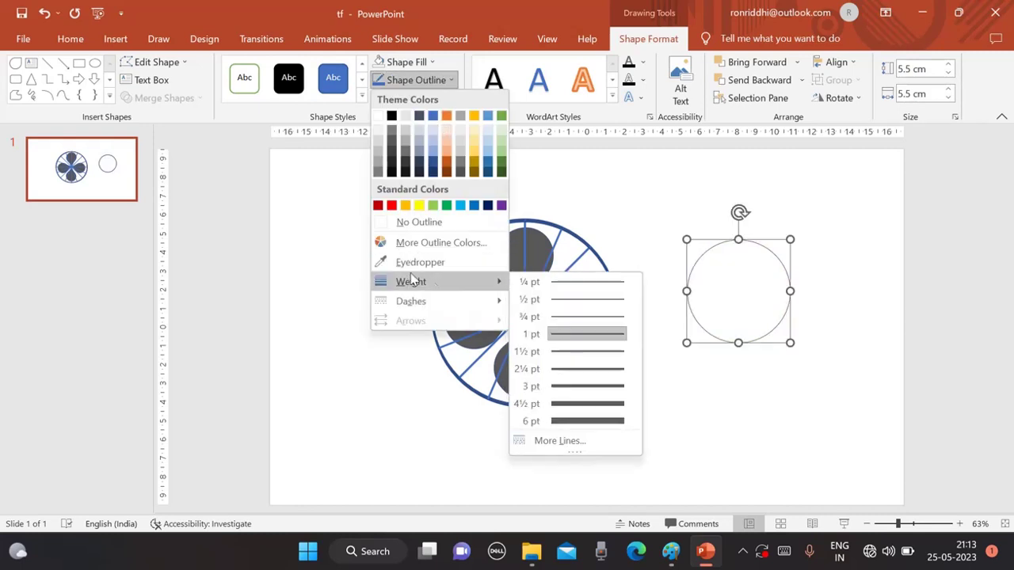
{"action": "left_click", "coordinate": [599, 386]}
Step: Move the ring onto the fan, then Align Center and Align Middle all shapes
{"action": "mouse_move", "coordinate": [721, 249]}
{"action": "left_mouse_down"}
{"action": "mouse_move", "coordinate": [601, 246]}
{"action": "mouse_move", "coordinate": [506, 265]}
{"action": "left_mouse_up"}
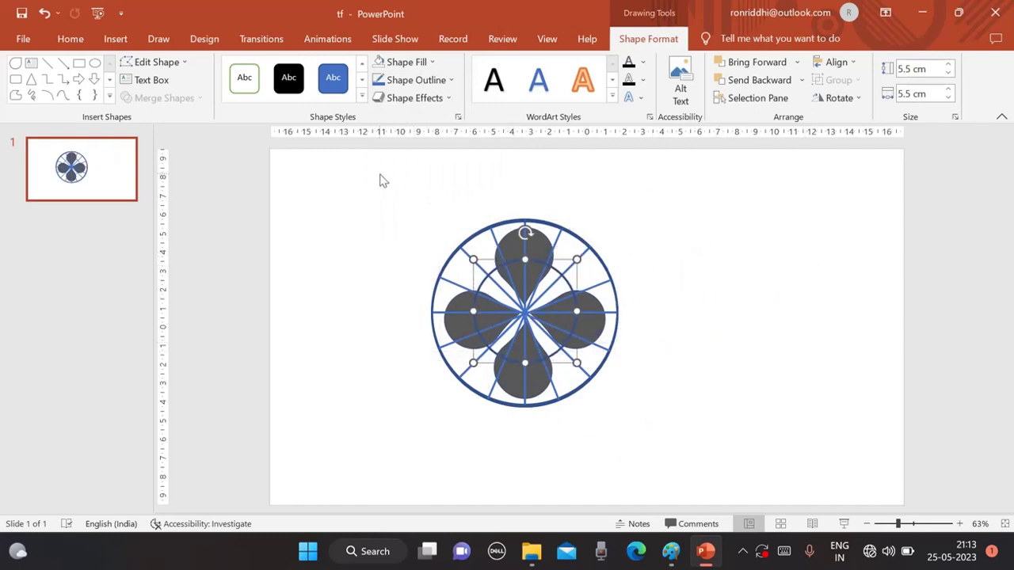
{"action": "left_click_drag", "start_coordinate": [380, 181], "coordinate": [741, 483]}
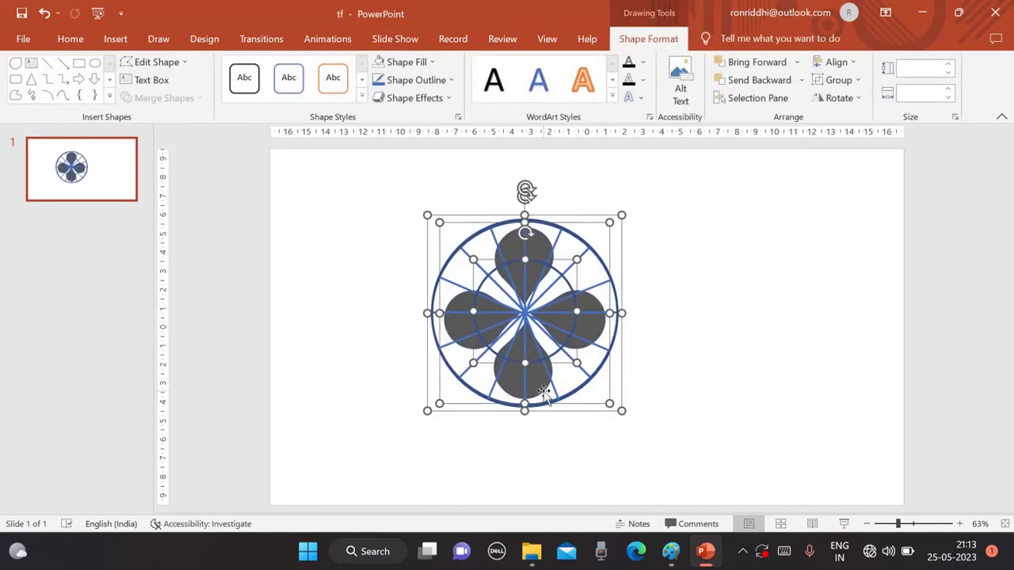
{"action": "left_click", "coordinate": [855, 67]}
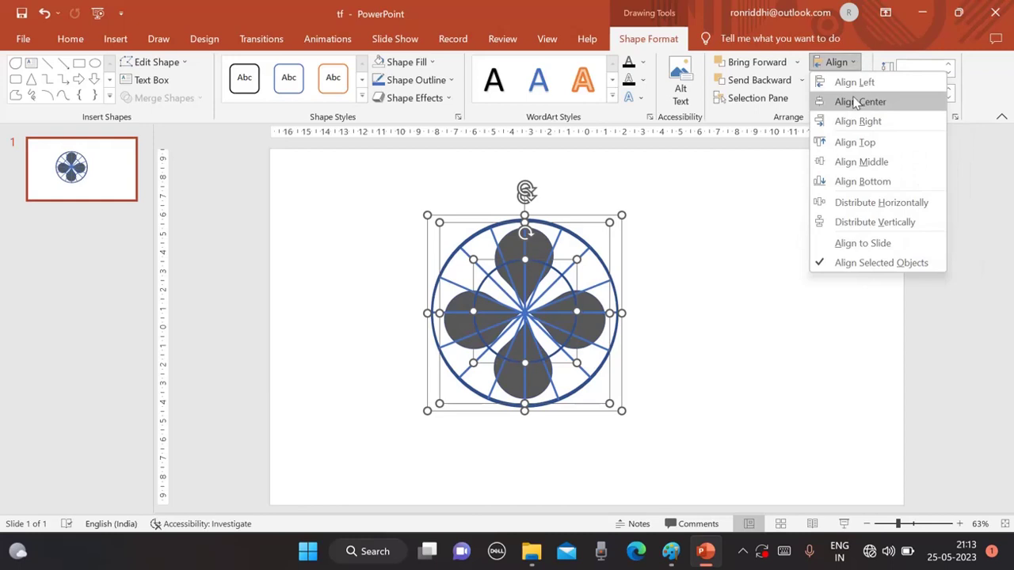
{"action": "left_click", "coordinate": [855, 101]}
{"action": "left_click", "coordinate": [837, 62]}
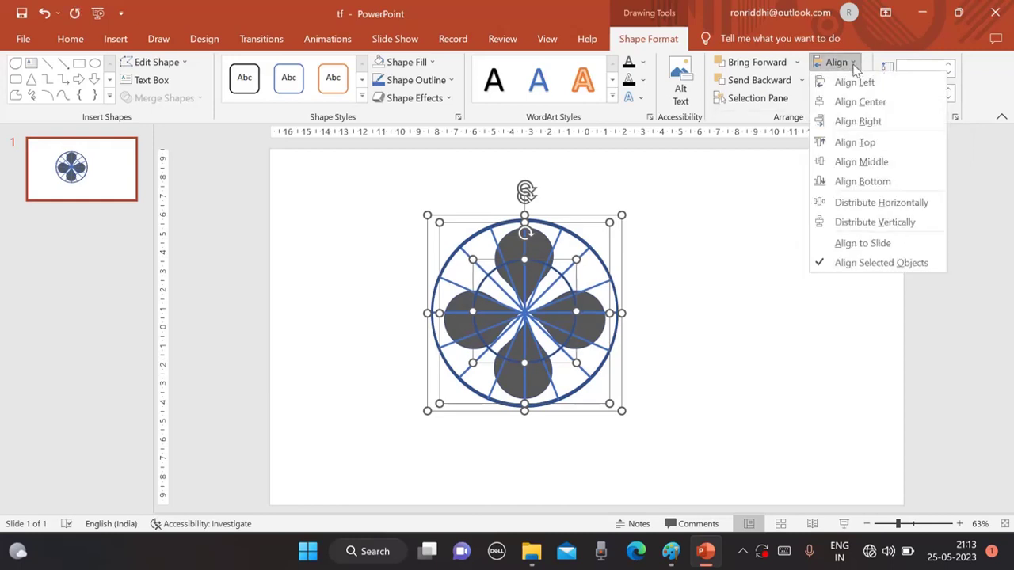
{"action": "left_click", "coordinate": [850, 164]}
{"action": "left_click", "coordinate": [753, 259]}
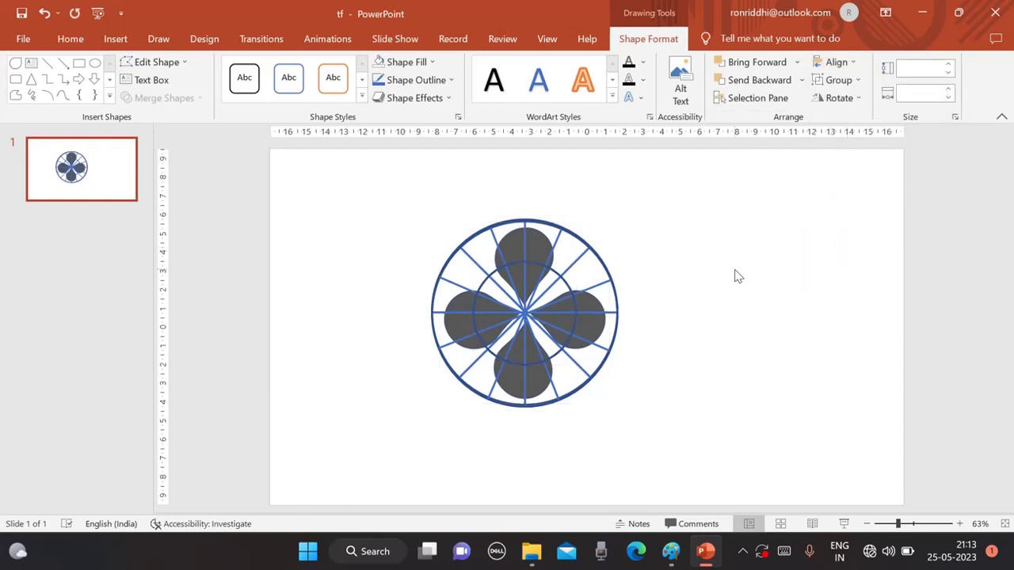
{"action": "left_click", "coordinate": [118, 45]}
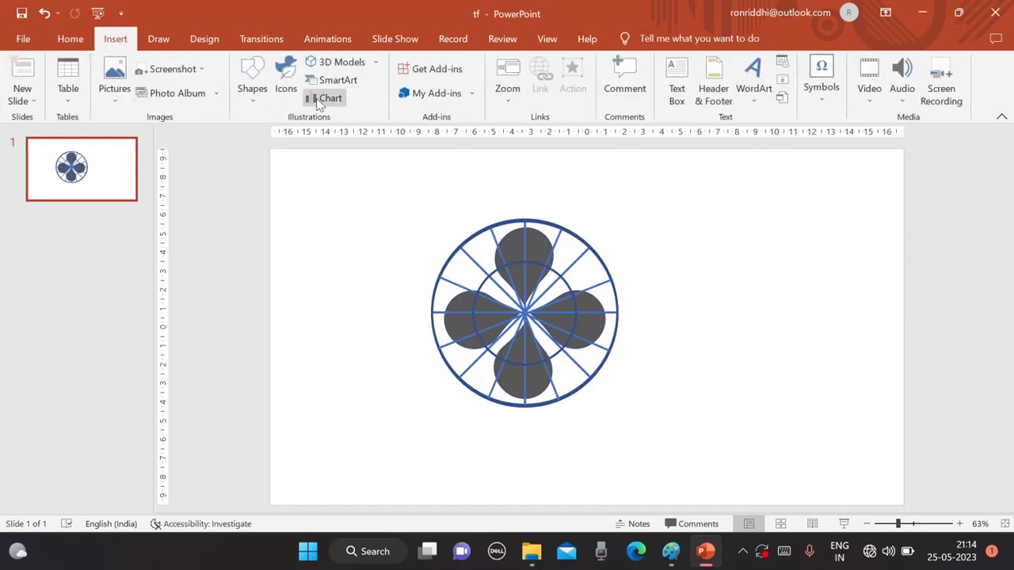
Step: Draw a small oval hub circle and fill it dark grey
{"action": "left_click", "coordinate": [254, 93]}
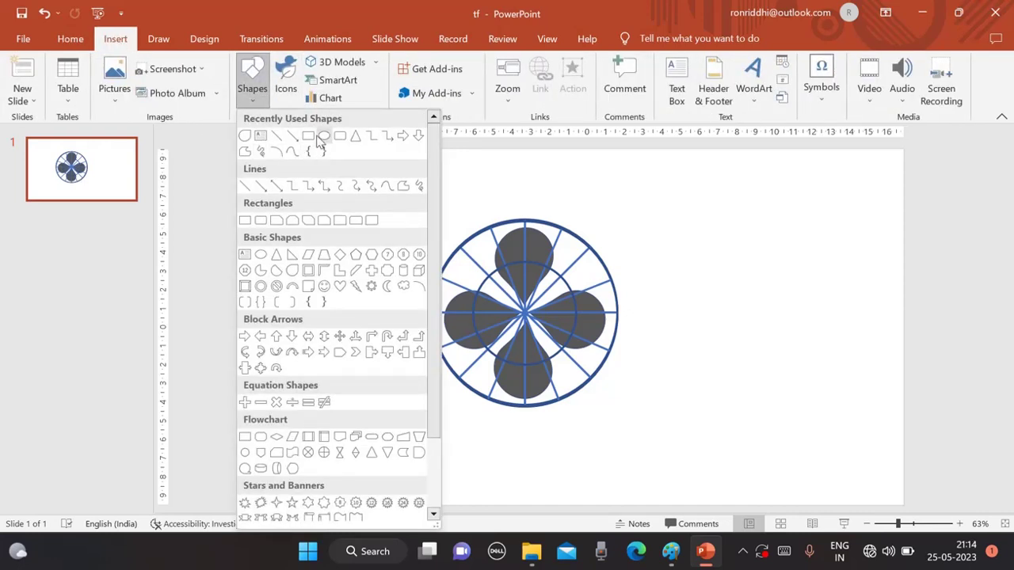
{"action": "left_click", "coordinate": [324, 135]}
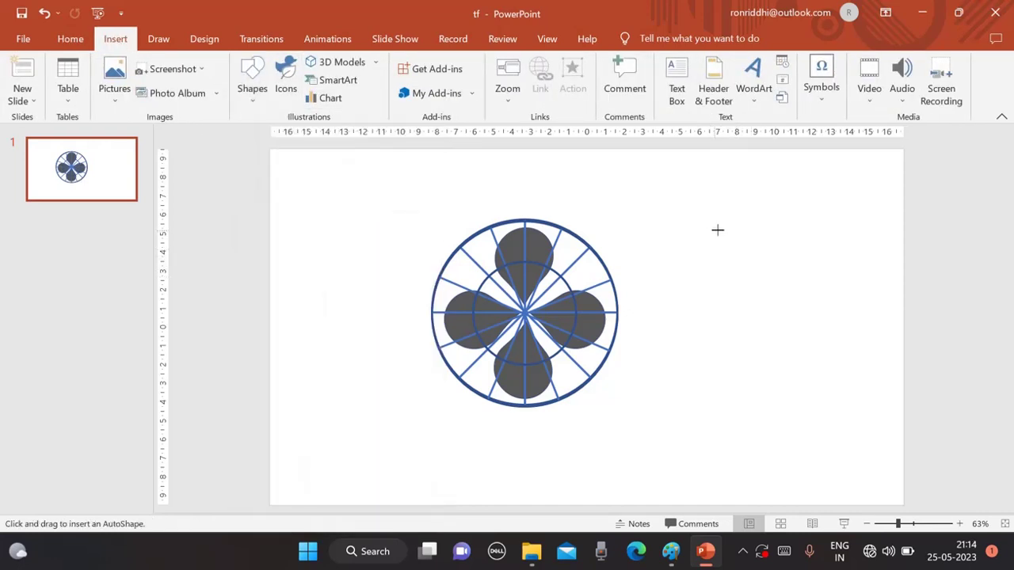
{"action": "mouse_move", "coordinate": [719, 229]}
{"action": "left_mouse_down"}
{"action": "mouse_move", "coordinate": [764, 279]}
{"action": "mouse_move", "coordinate": [529, 312]}
{"action": "left_mouse_up"}
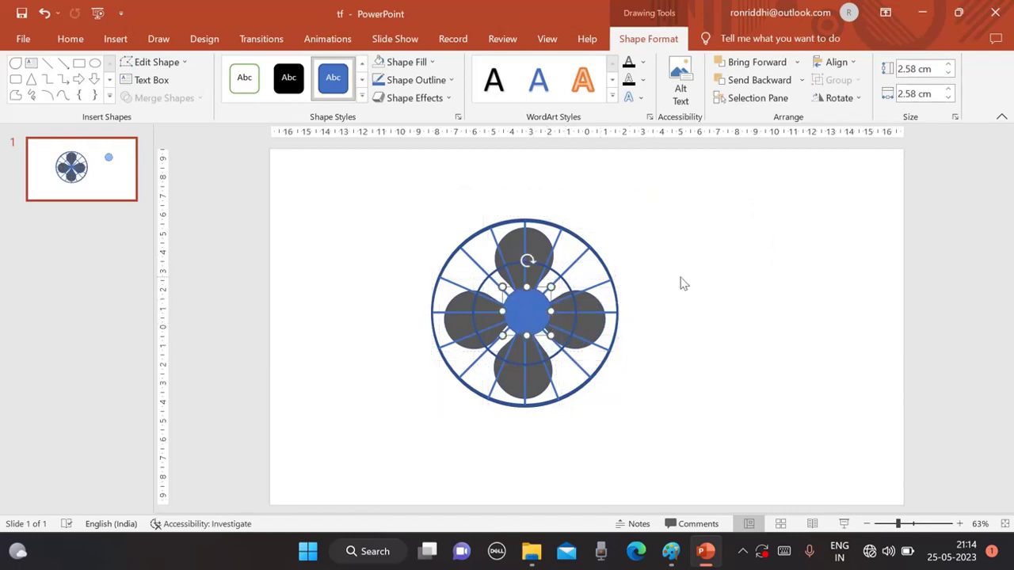
{"action": "left_click", "coordinate": [432, 62]}
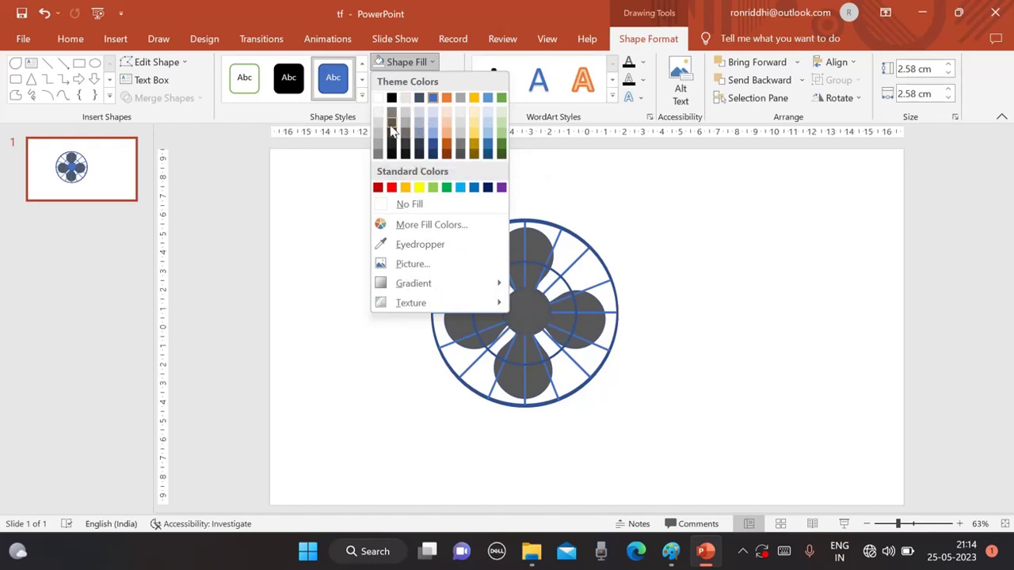
{"action": "left_click", "coordinate": [393, 136]}
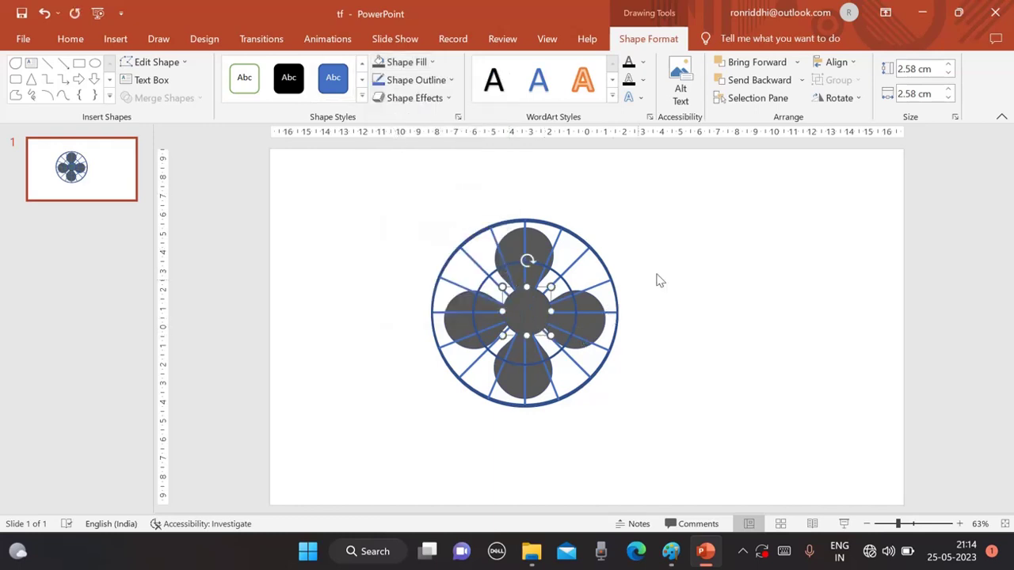
Step: Select all fan shapes and align them centre and middle so the hub sits at the blades' centre
{"action": "left_click_drag", "start_coordinate": [380, 181], "coordinate": [698, 453]}
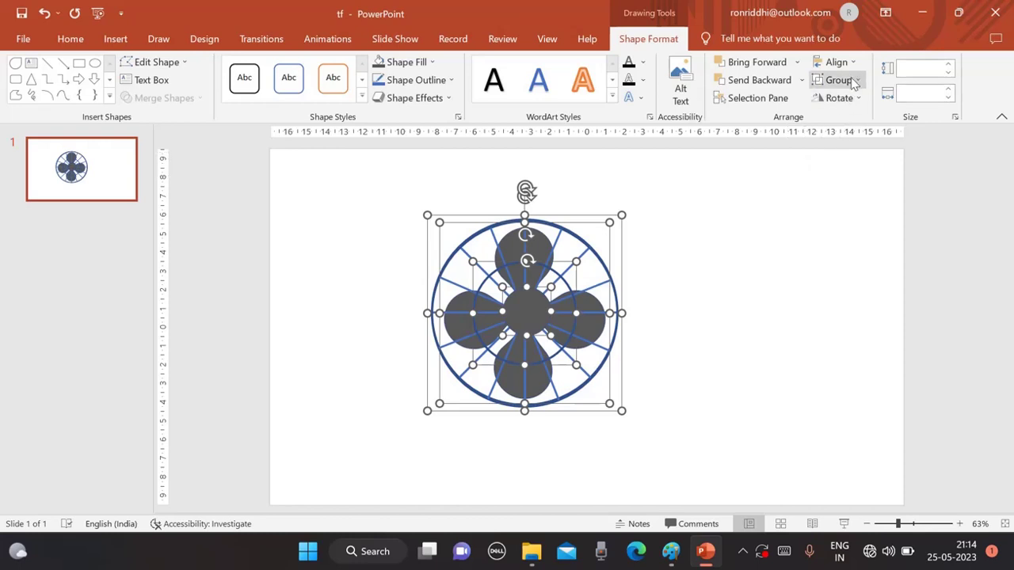
{"action": "left_click", "coordinate": [837, 61]}
{"action": "left_click", "coordinate": [849, 103]}
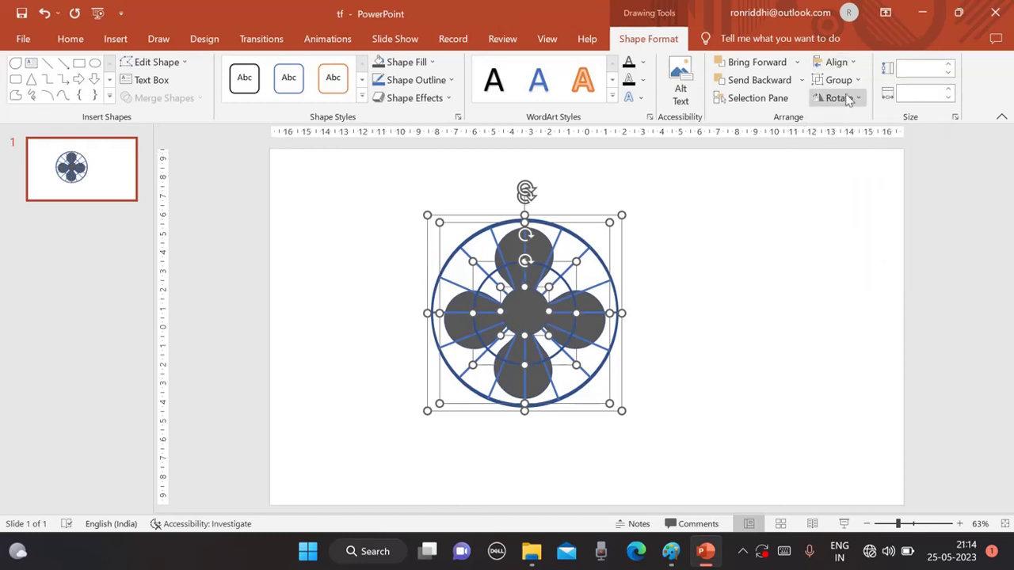
{"action": "left_click", "coordinate": [837, 62]}
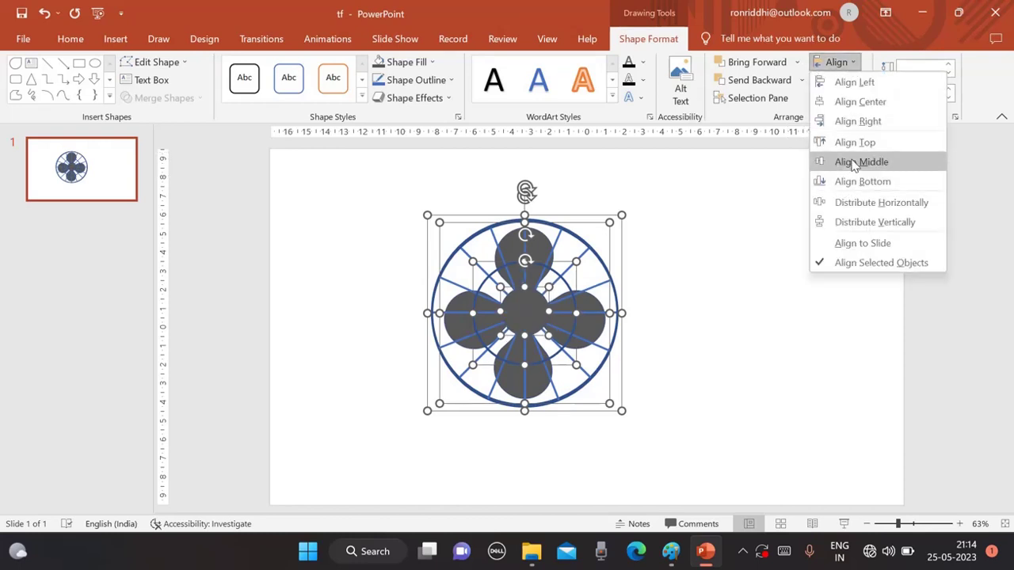
{"action": "left_click", "coordinate": [854, 163]}
{"action": "left_click", "coordinate": [764, 329]}
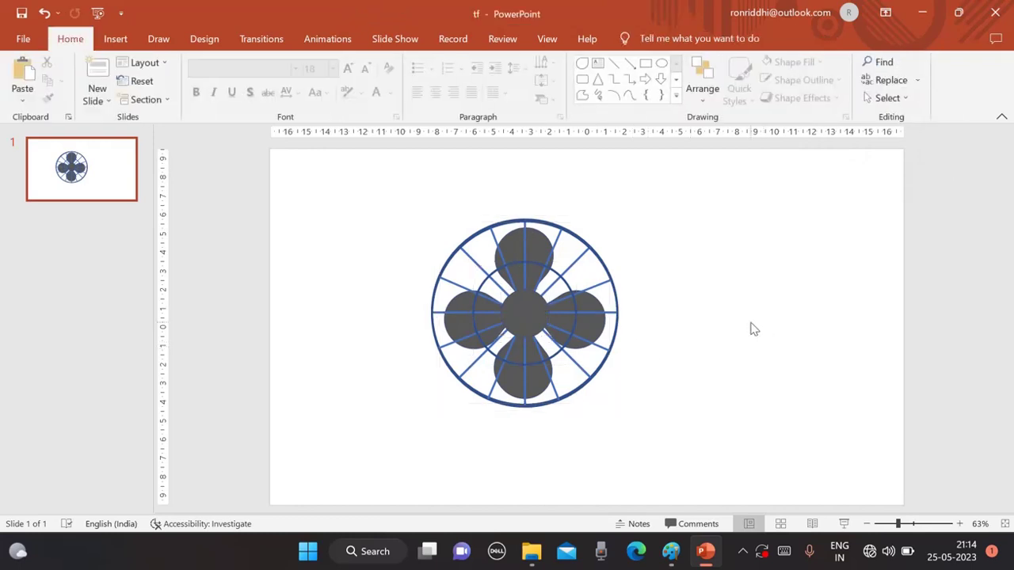
Step: Draw an isosceles triangle from the fan centre to the slide bottom, centre it, and send it to back
{"action": "left_click", "coordinate": [115, 38]}
{"action": "left_click", "coordinate": [253, 89]}
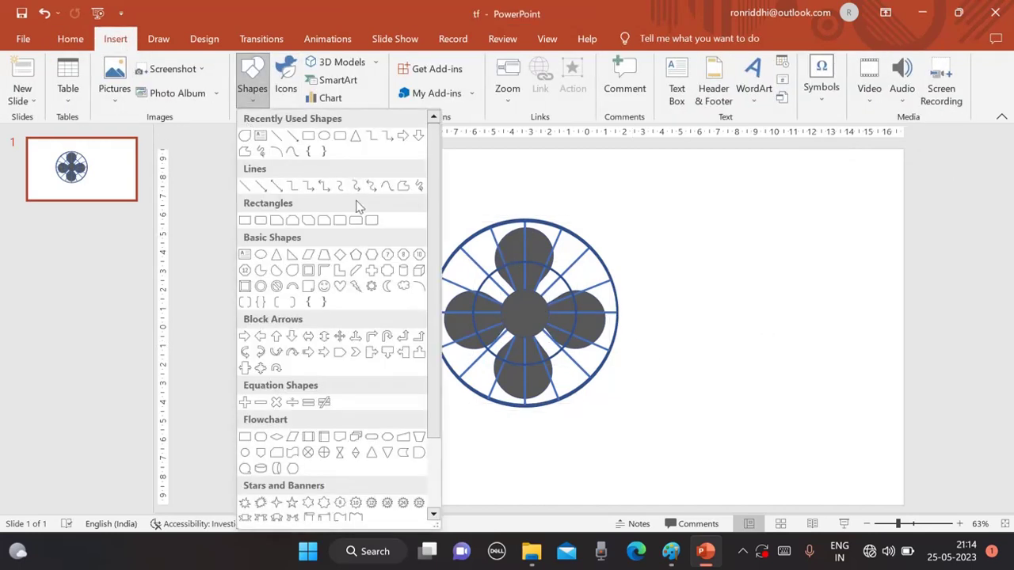
{"action": "left_click", "coordinate": [356, 137]}
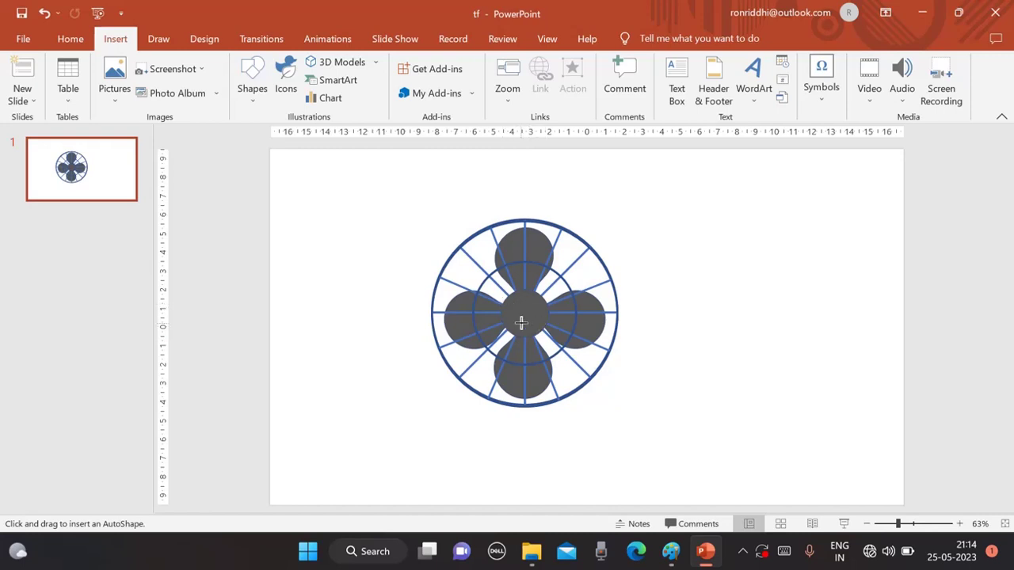
{"action": "left_click_drag", "start_coordinate": [525, 319], "coordinate": [473, 500]}
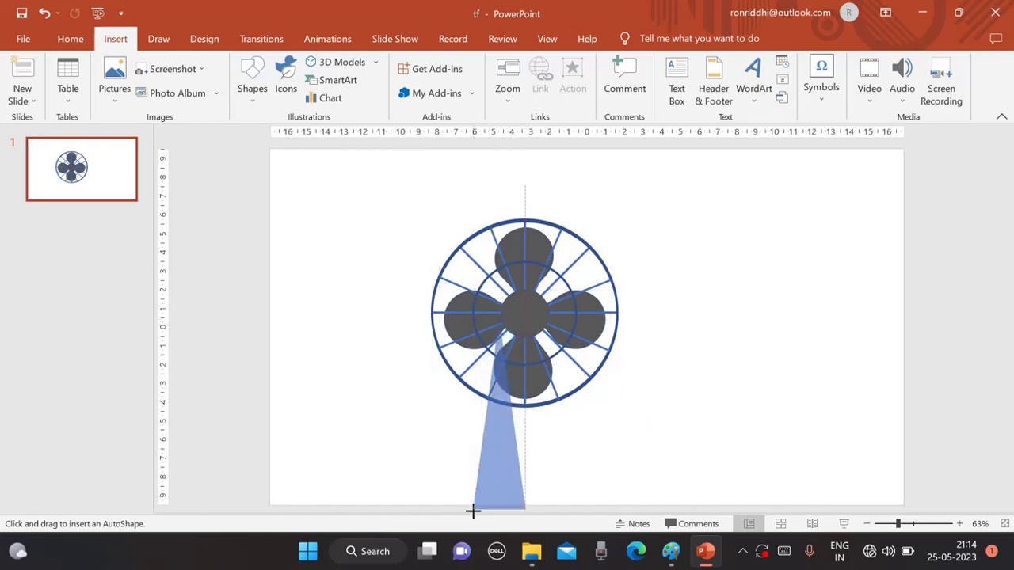
{"action": "left_click_drag", "start_coordinate": [474, 500], "coordinate": [470, 503]}
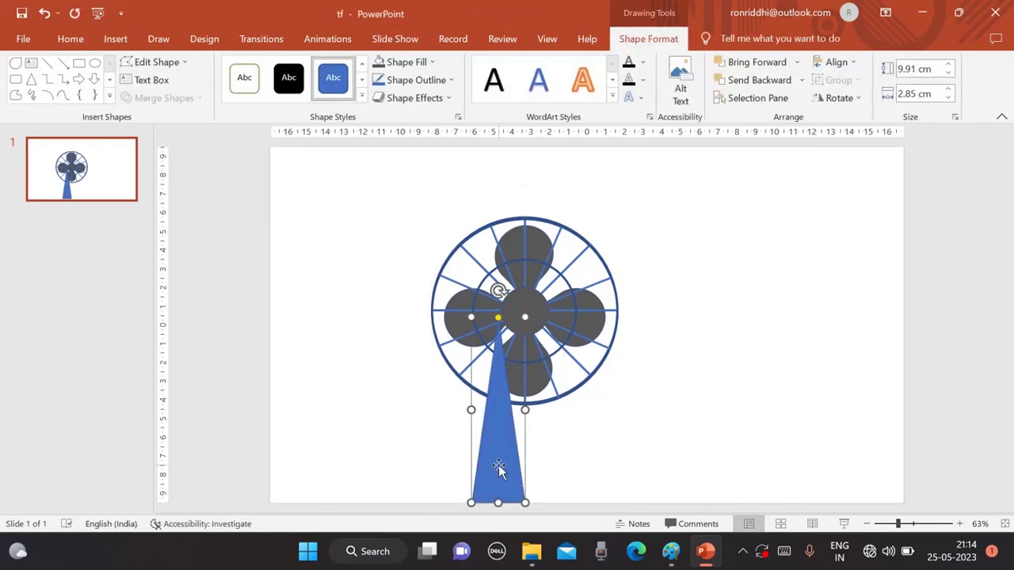
{"action": "left_click_drag", "start_coordinate": [500, 468], "coordinate": [526, 462]}
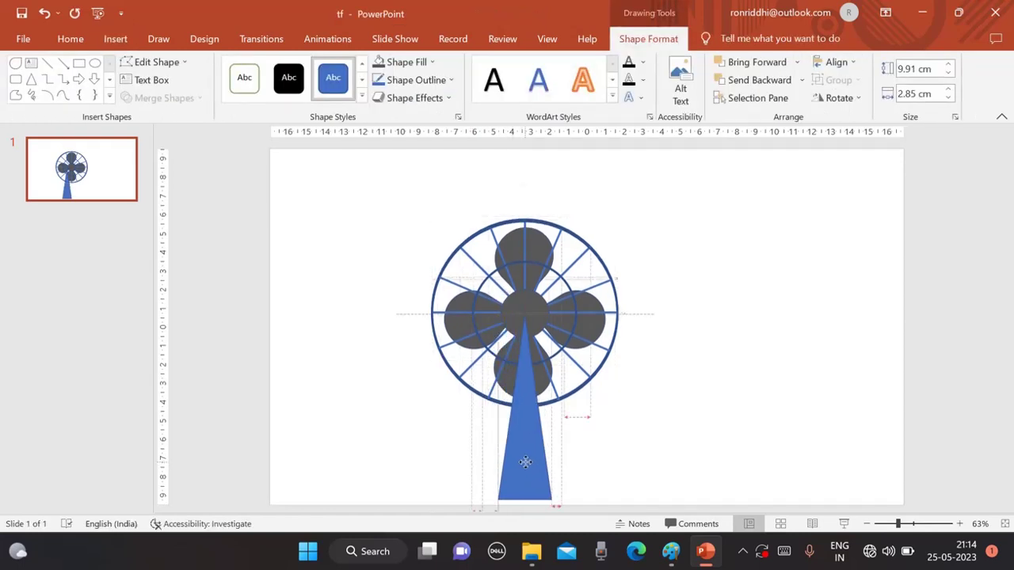
{"action": "right_click", "coordinate": [526, 464]}
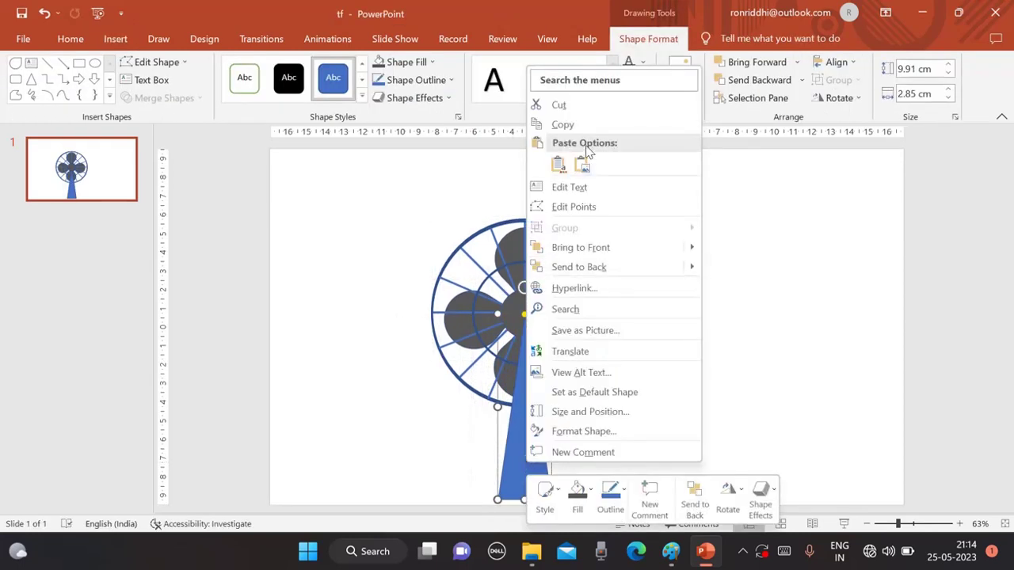
{"action": "left_click", "coordinate": [590, 269]}
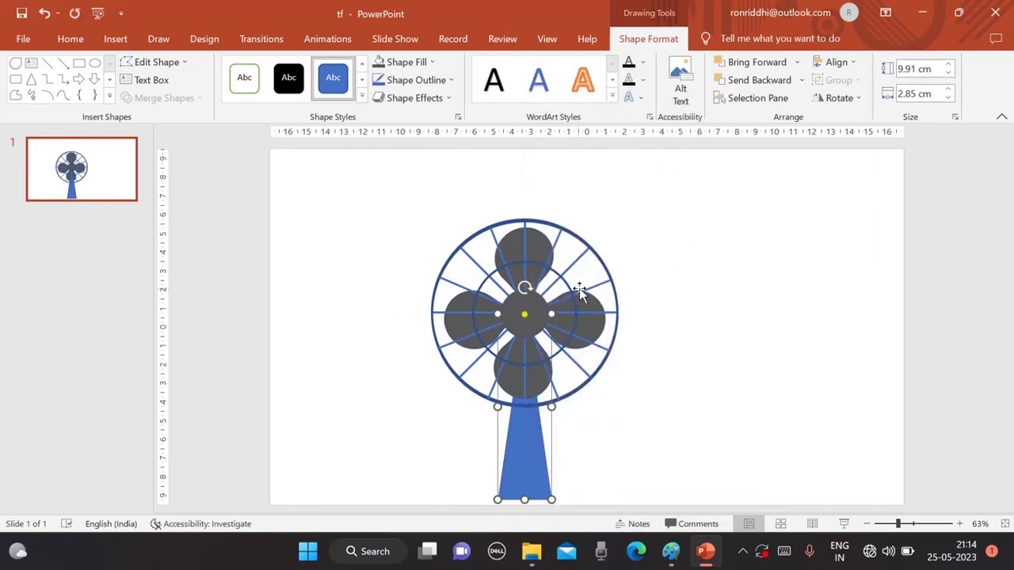
Step: Draw a rounded rectangle base at the foot of the triangular stand and nudge it into place
{"action": "left_click", "coordinate": [353, 227]}
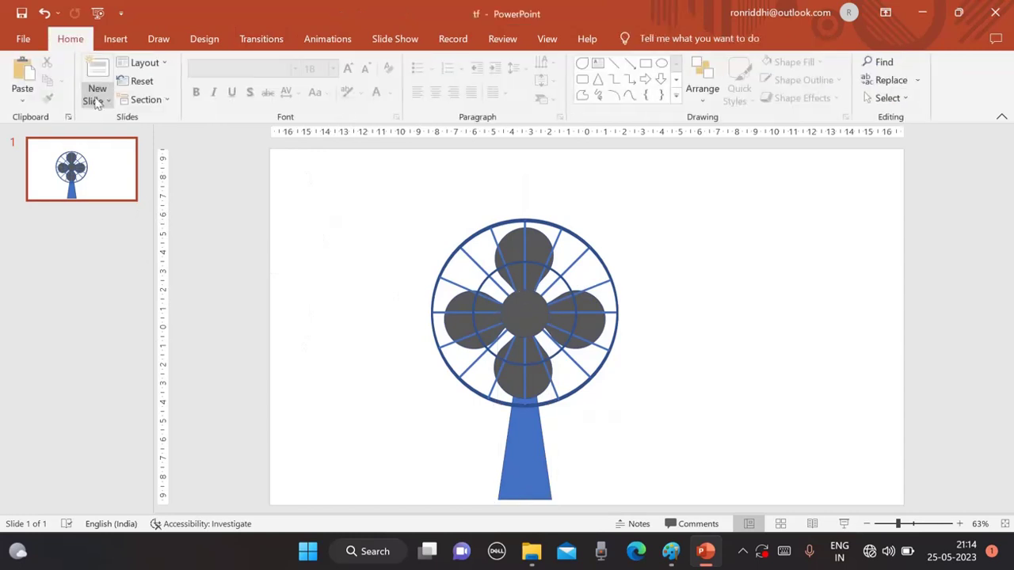
{"action": "left_click", "coordinate": [115, 38]}
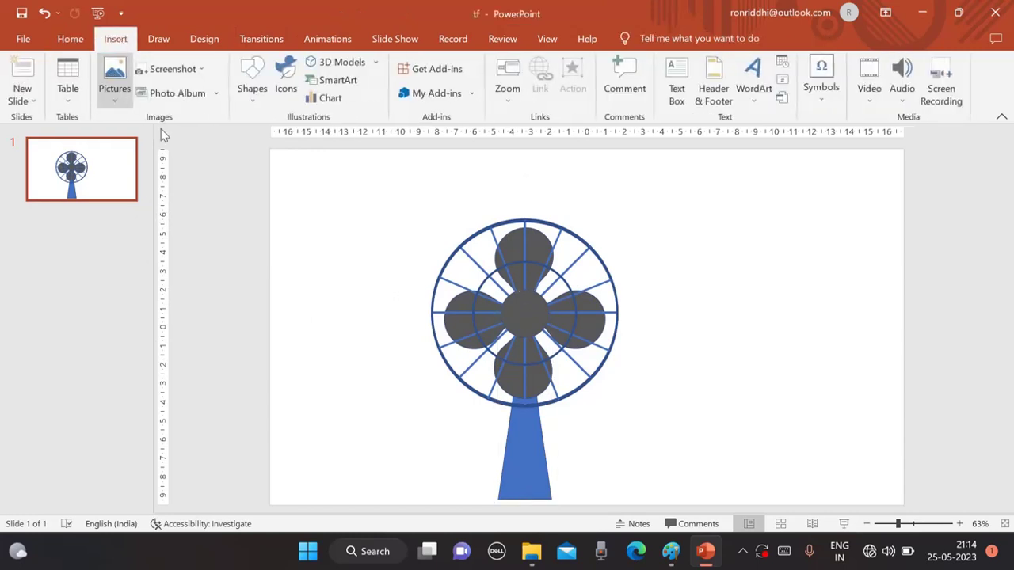
{"action": "left_click", "coordinate": [254, 104]}
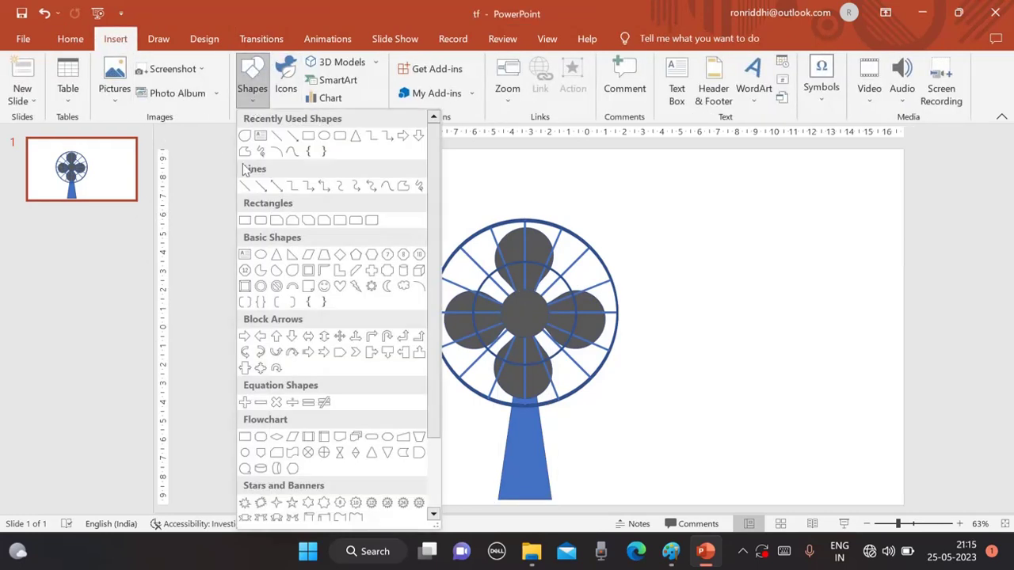
{"action": "left_click", "coordinate": [341, 137]}
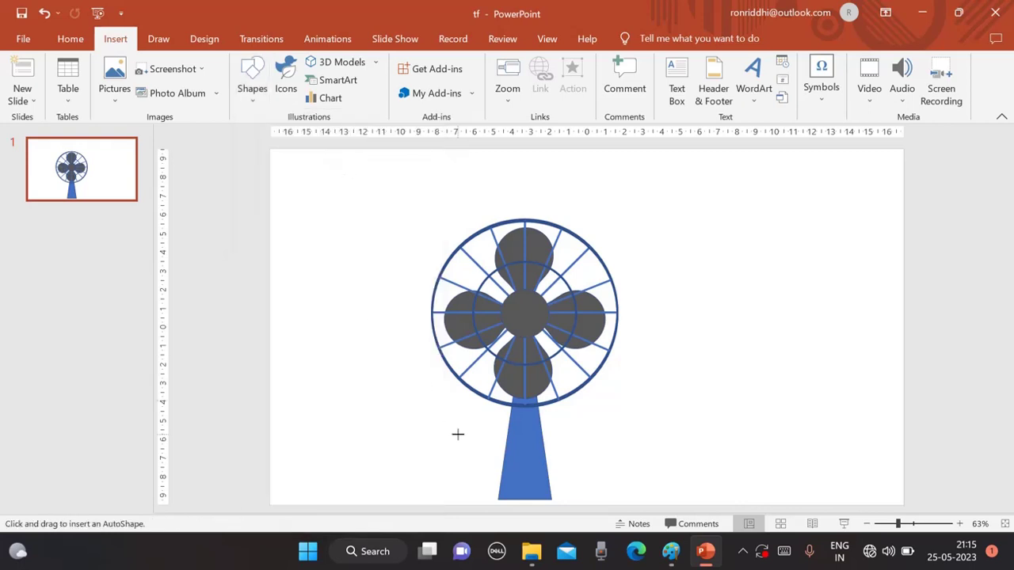
{"action": "left_click_drag", "start_coordinate": [485, 474], "coordinate": [567, 498]}
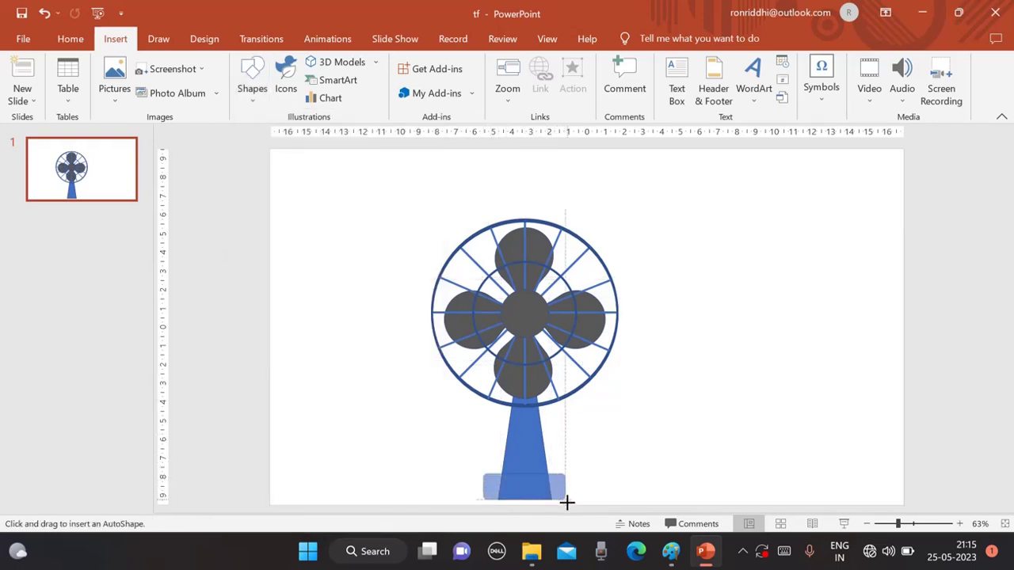
{"action": "left_click_drag", "start_coordinate": [566, 498], "coordinate": [566, 502]}
{"action": "key", "text": "ctrl+Left"}
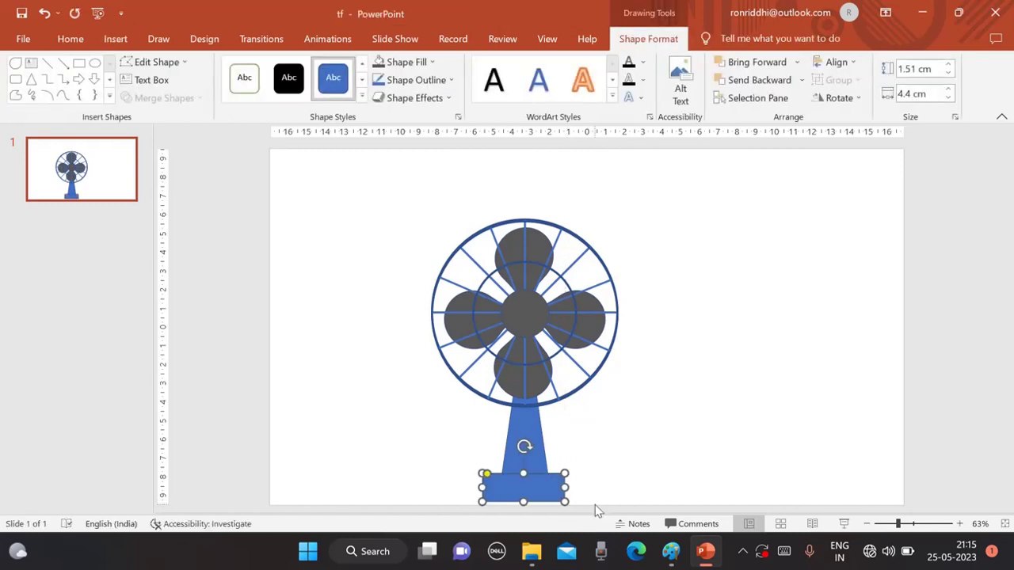
{"action": "key", "text": "ctrl+Down"}
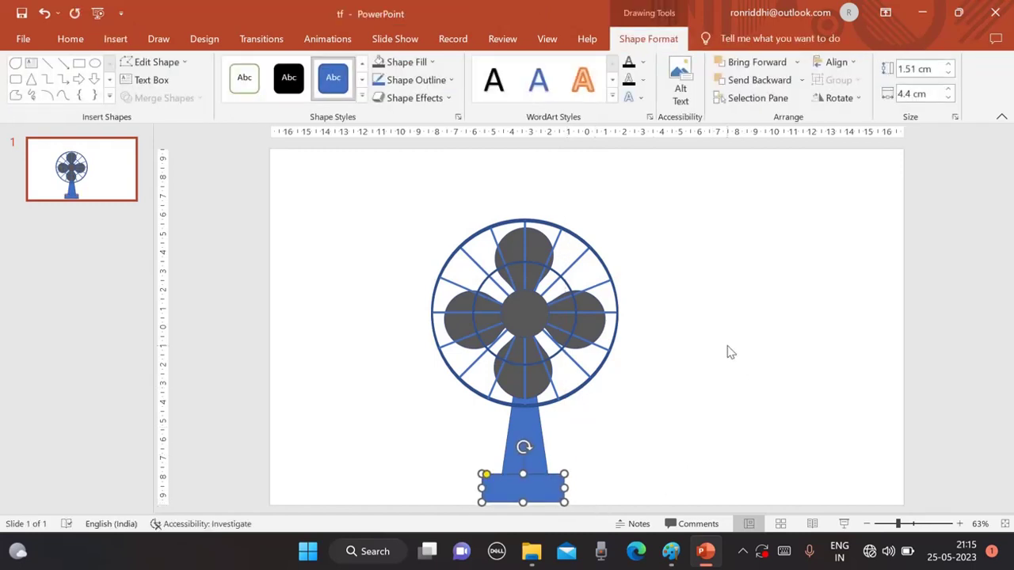
{"action": "left_click", "coordinate": [729, 351]}
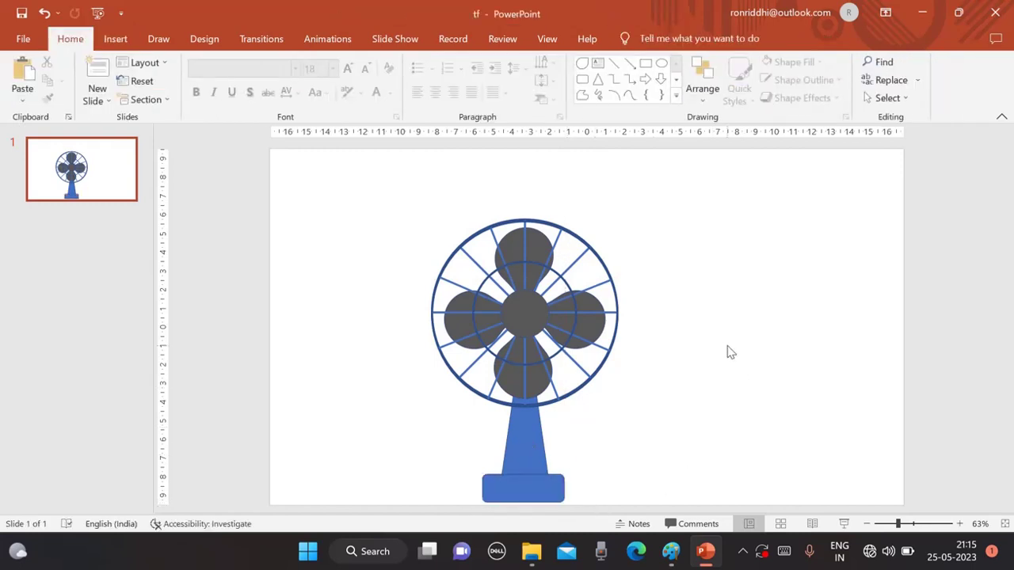
Step: Add a small oval button on the base and fill it red
{"action": "left_click", "coordinate": [125, 46]}
{"action": "left_click", "coordinate": [246, 103]}
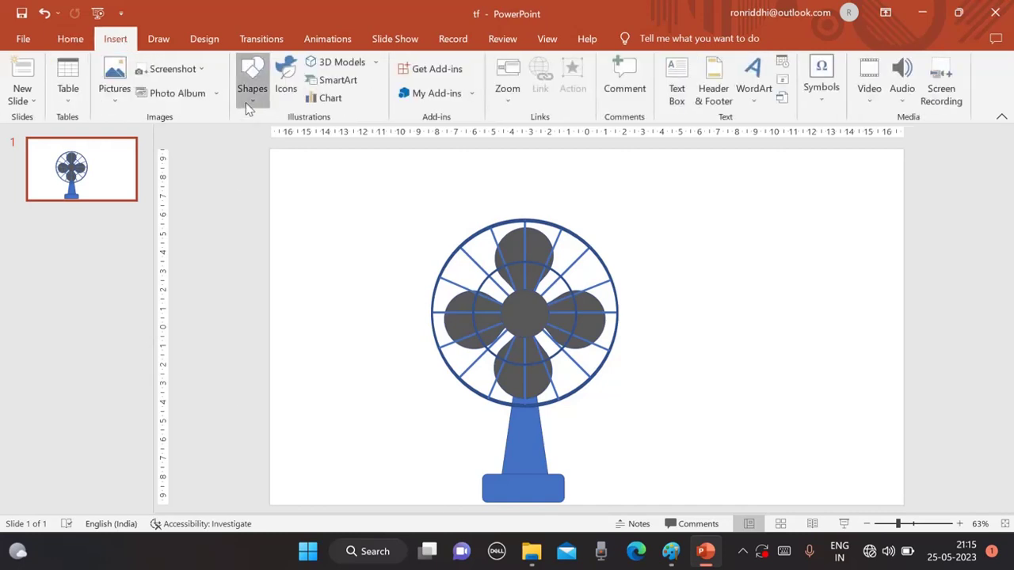
{"action": "left_click", "coordinate": [340, 135]}
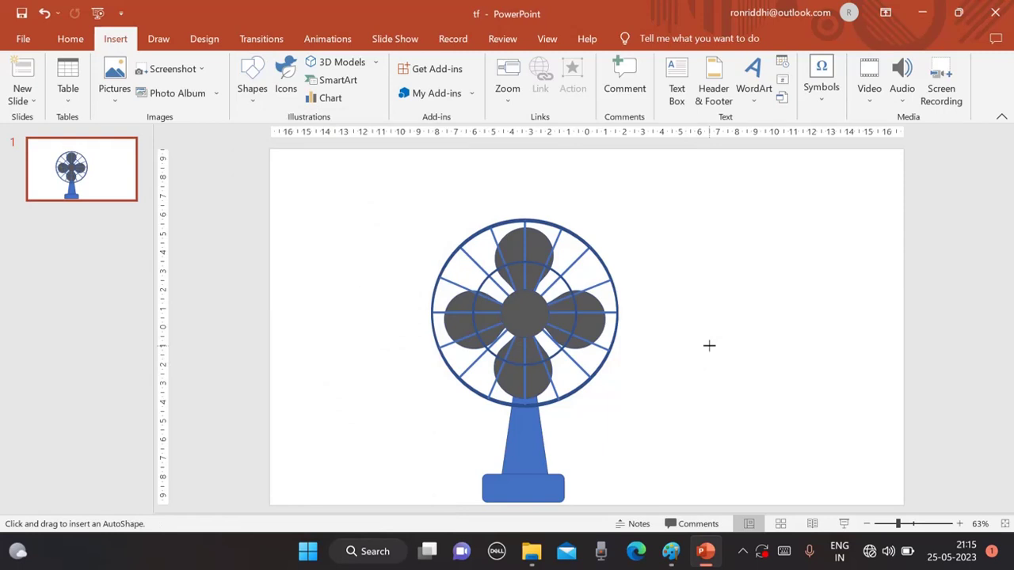
{"action": "mouse_move", "coordinate": [702, 349]}
{"action": "left_mouse_down"}
{"action": "mouse_move", "coordinate": [720, 366]}
{"action": "mouse_move", "coordinate": [537, 491]}
{"action": "left_mouse_up"}
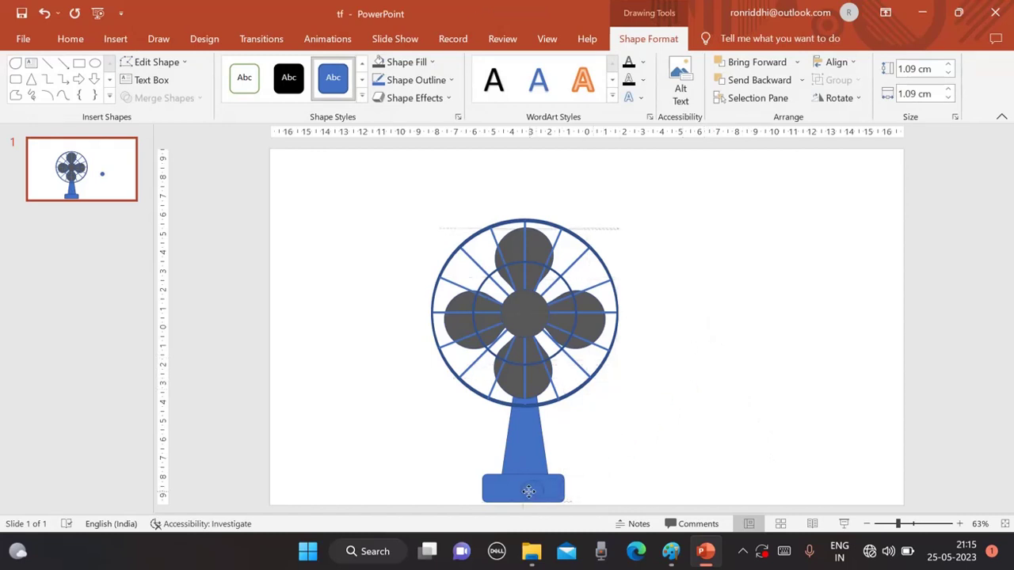
{"action": "left_click_drag", "start_coordinate": [525, 491], "coordinate": [524, 488]}
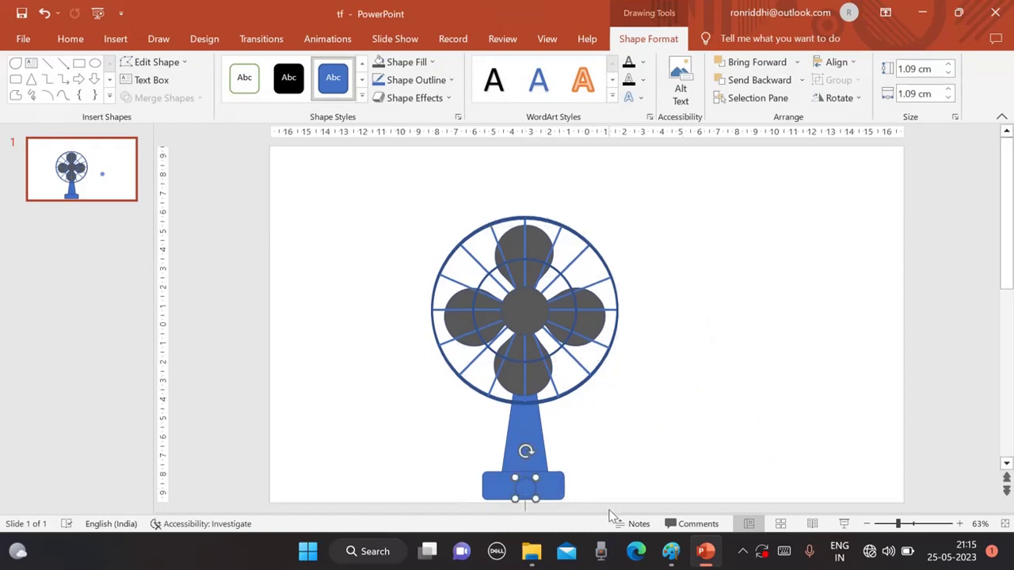
{"action": "key", "text": "ctrl+z"}
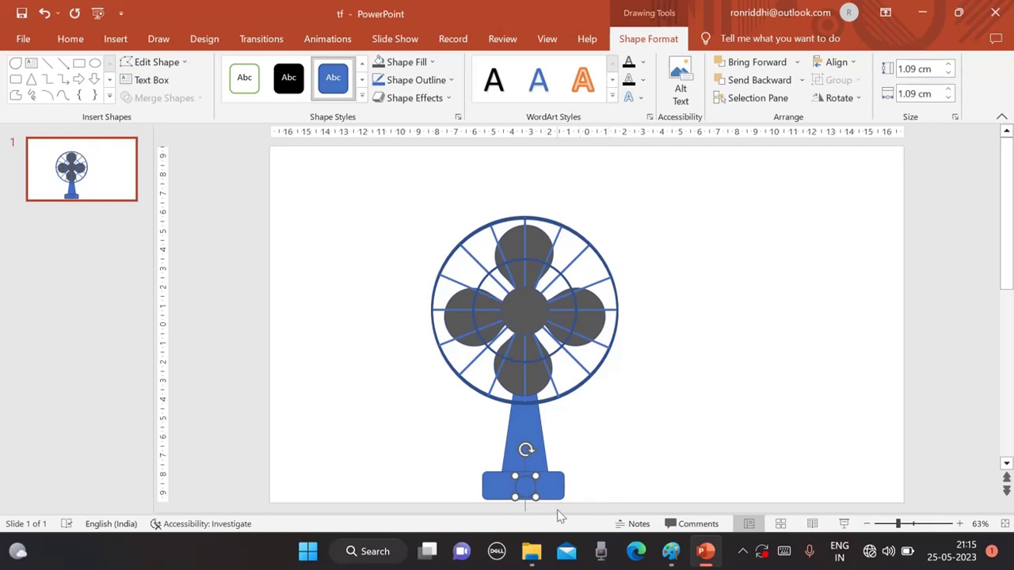
{"action": "left_click", "coordinate": [432, 62]}
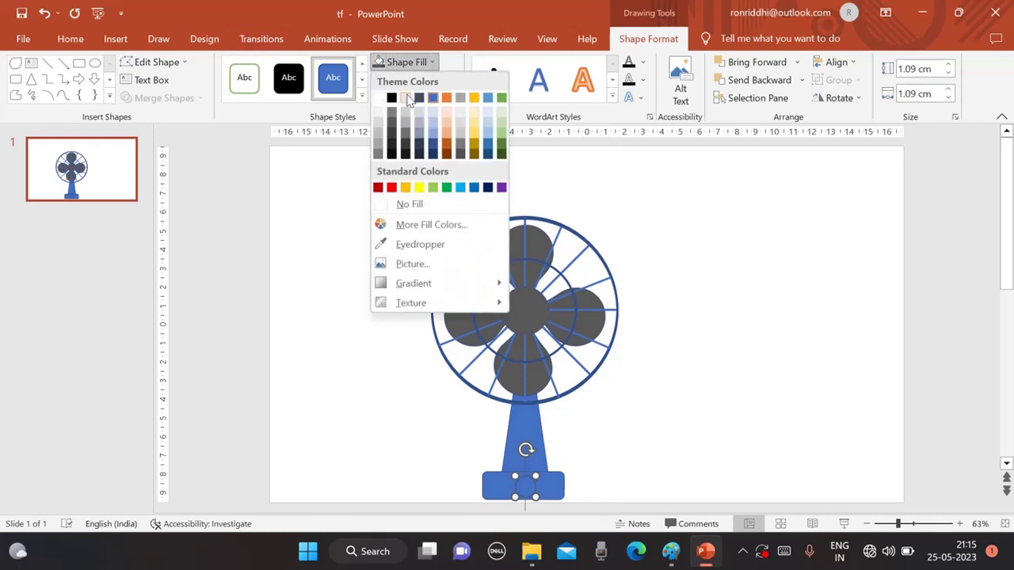
{"action": "left_click", "coordinate": [391, 188]}
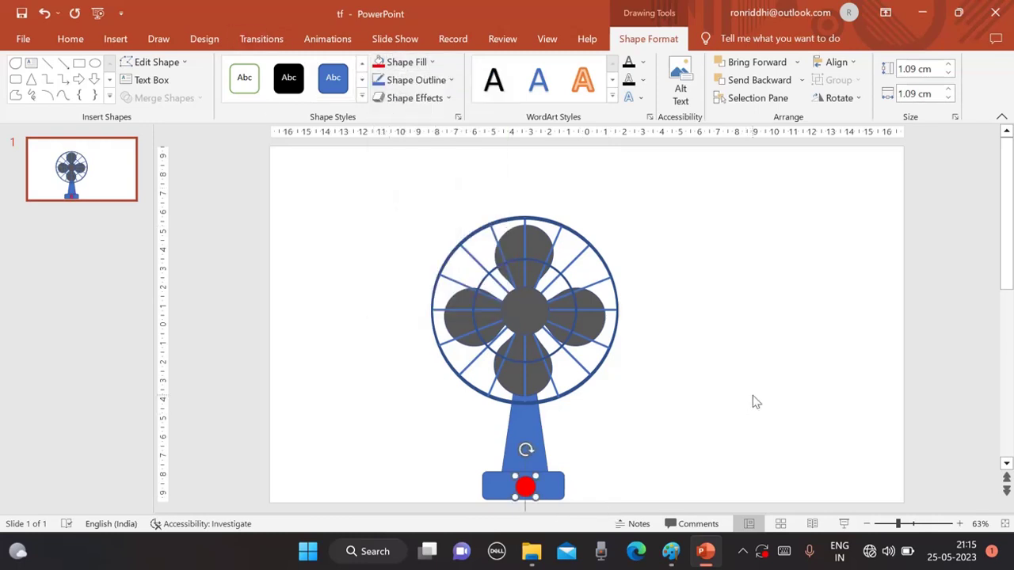
{"action": "left_click", "coordinate": [809, 367]}
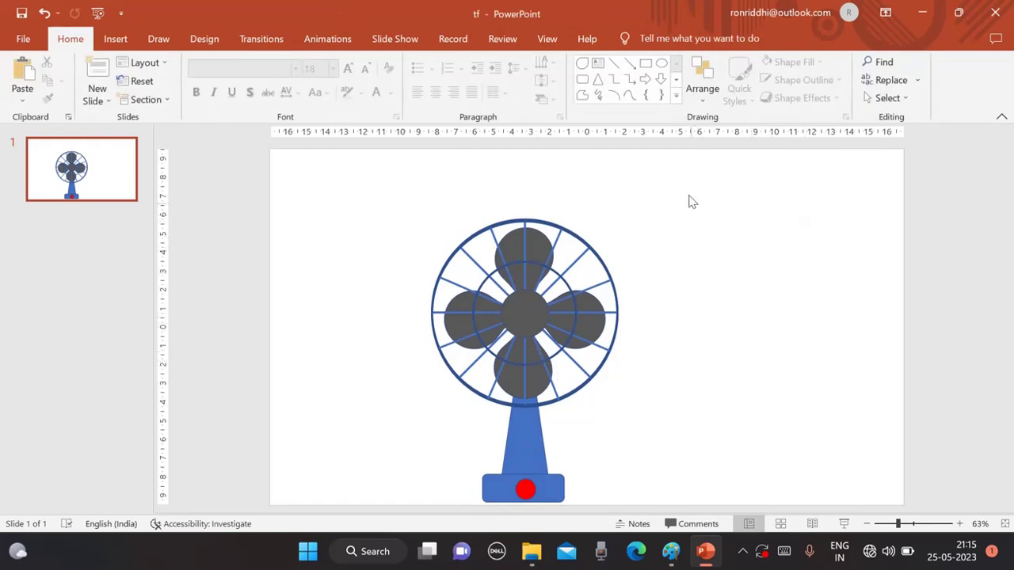
Step: Set the slide background to a light grey solid fill through Format Background
{"action": "right_click", "coordinate": [296, 200]}
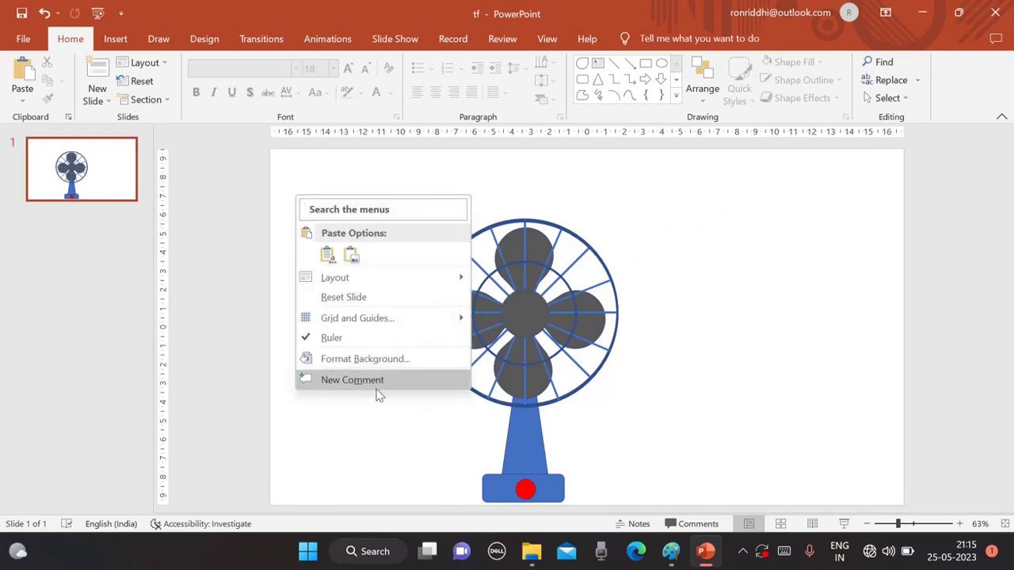
{"action": "left_click", "coordinate": [362, 359]}
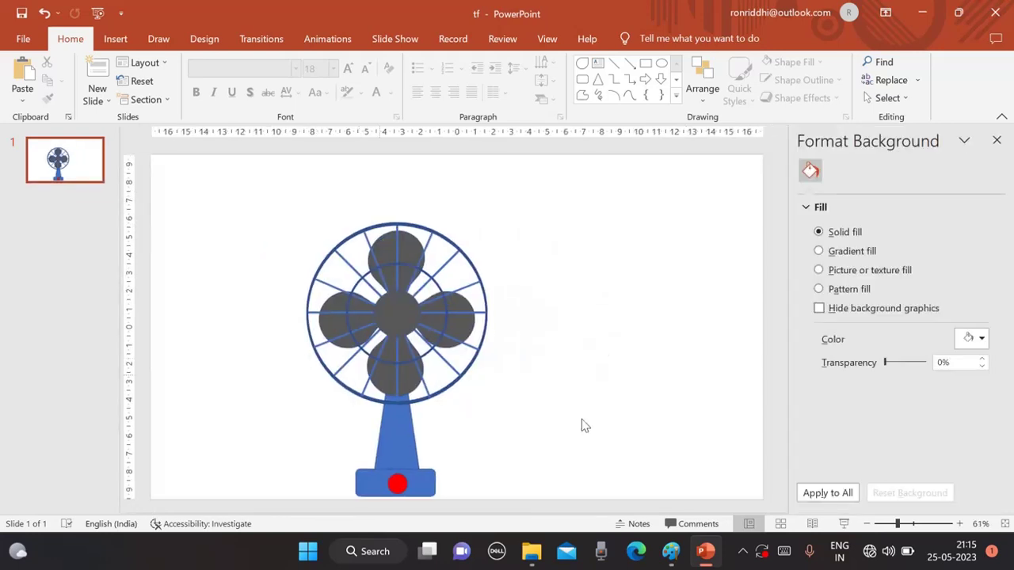
{"action": "left_click", "coordinate": [983, 339]}
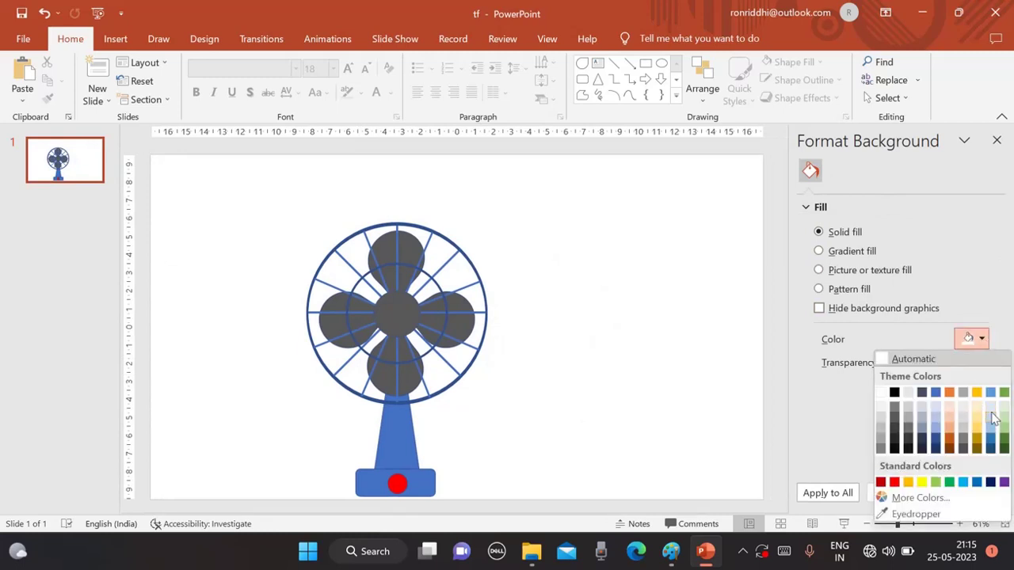
{"action": "left_click", "coordinate": [910, 408]}
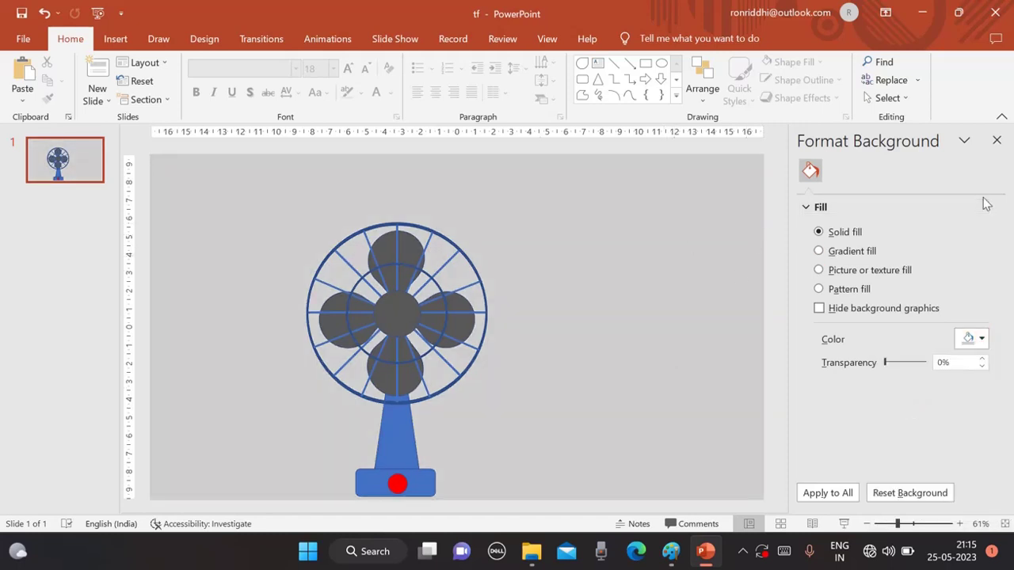
{"action": "left_click", "coordinate": [997, 140]}
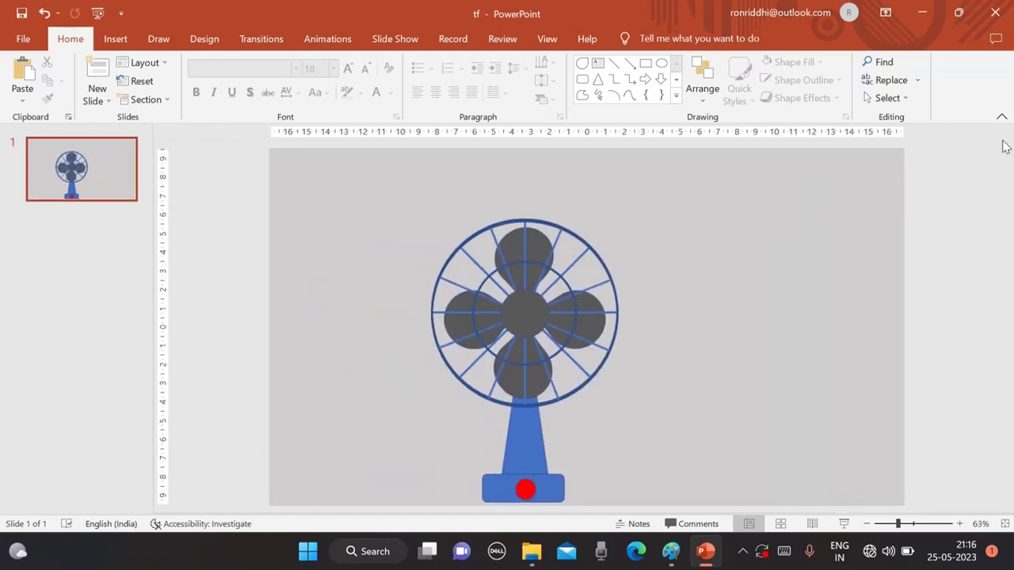
Step: Apply the Spin emphasis animation to the fan head group and show the Animation Pane
{"action": "left_click", "coordinate": [541, 250]}
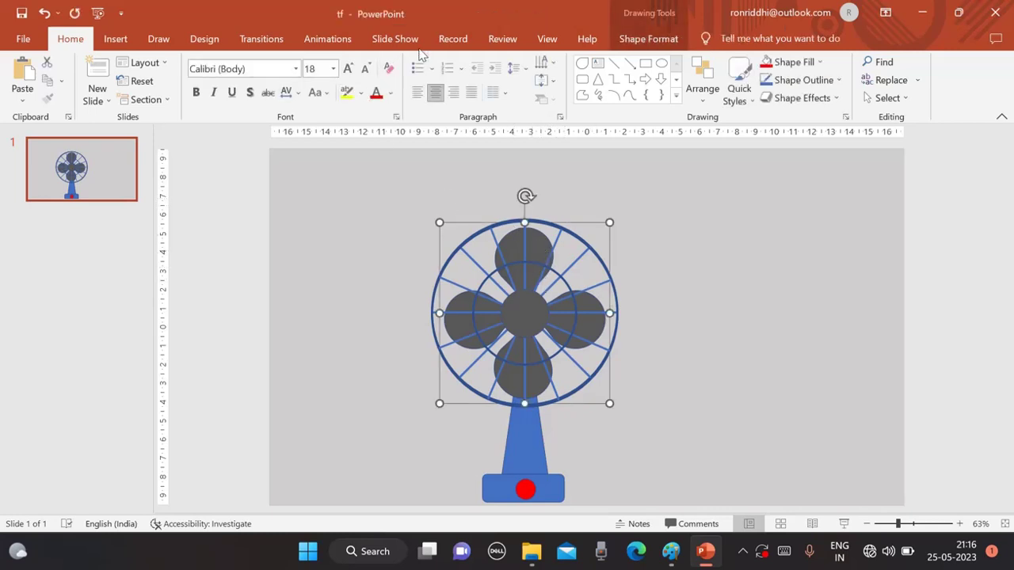
{"action": "left_click", "coordinate": [321, 41]}
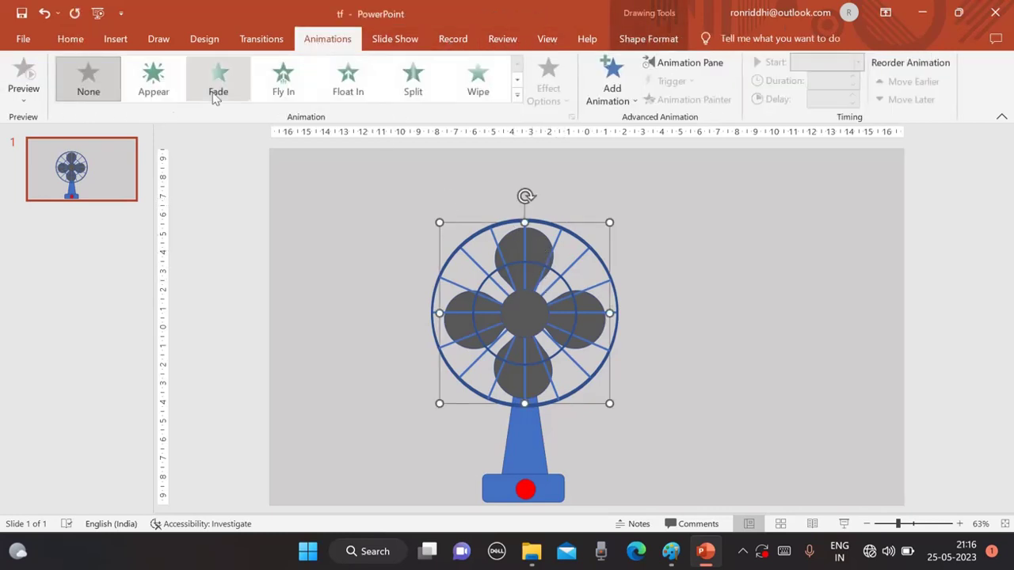
{"action": "left_click", "coordinate": [516, 97]}
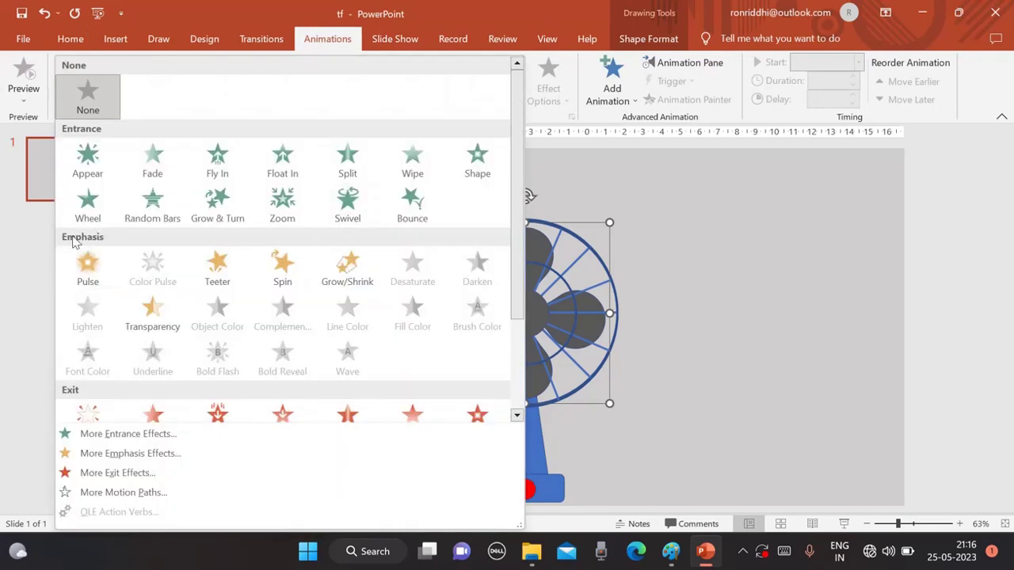
{"action": "left_click", "coordinate": [283, 269]}
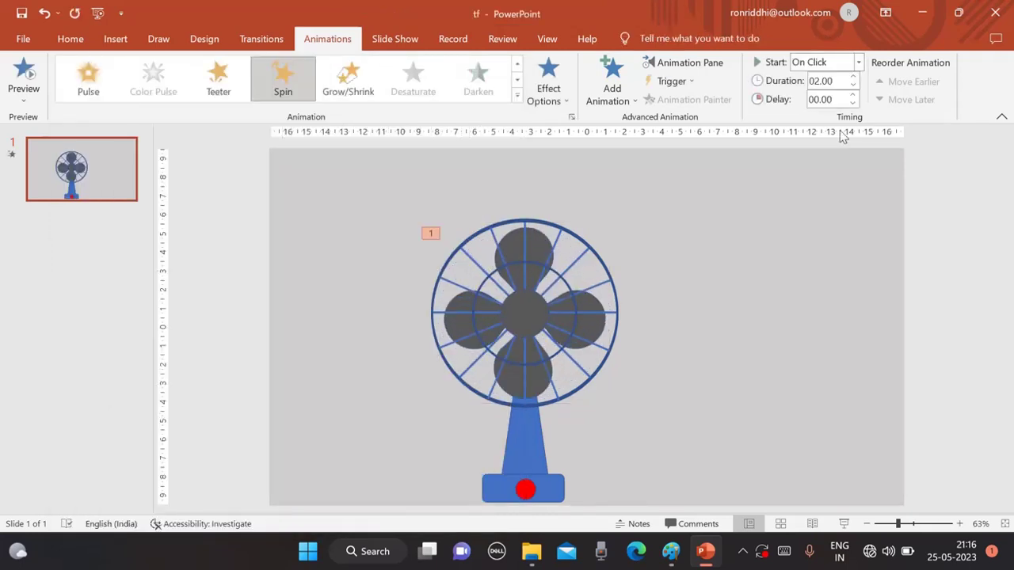
{"action": "left_click", "coordinate": [717, 68]}
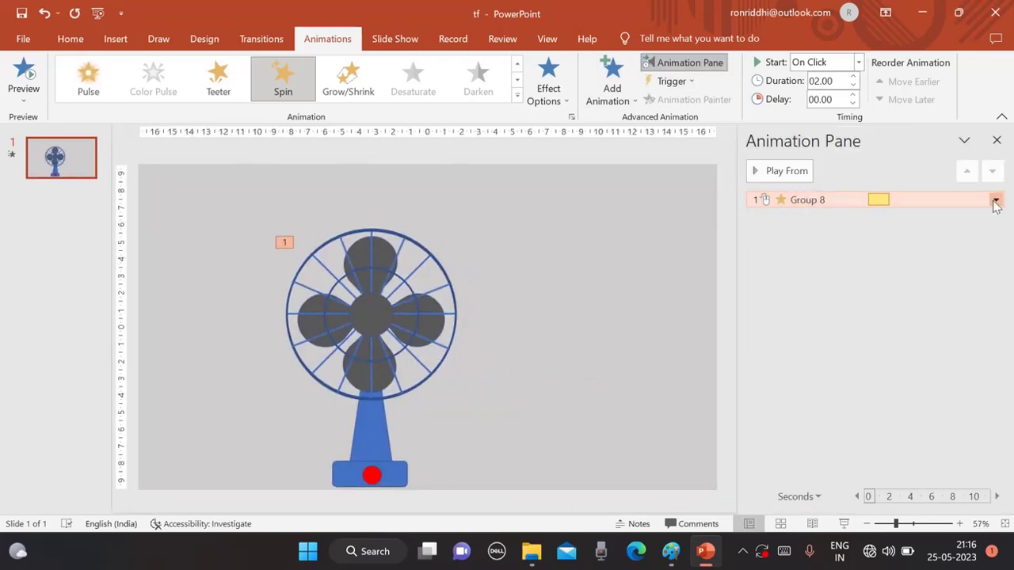
Step: Set Group 8's Spin timing to 0.5 seconds, repeating until end of slide, and preview it
{"action": "left_click", "coordinate": [995, 201]}
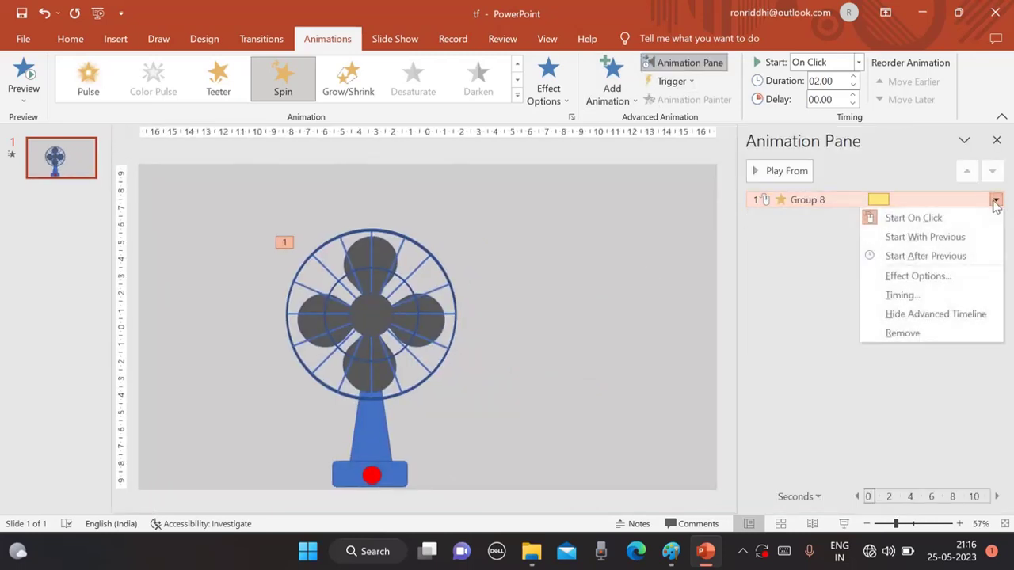
{"action": "left_click", "coordinate": [900, 296]}
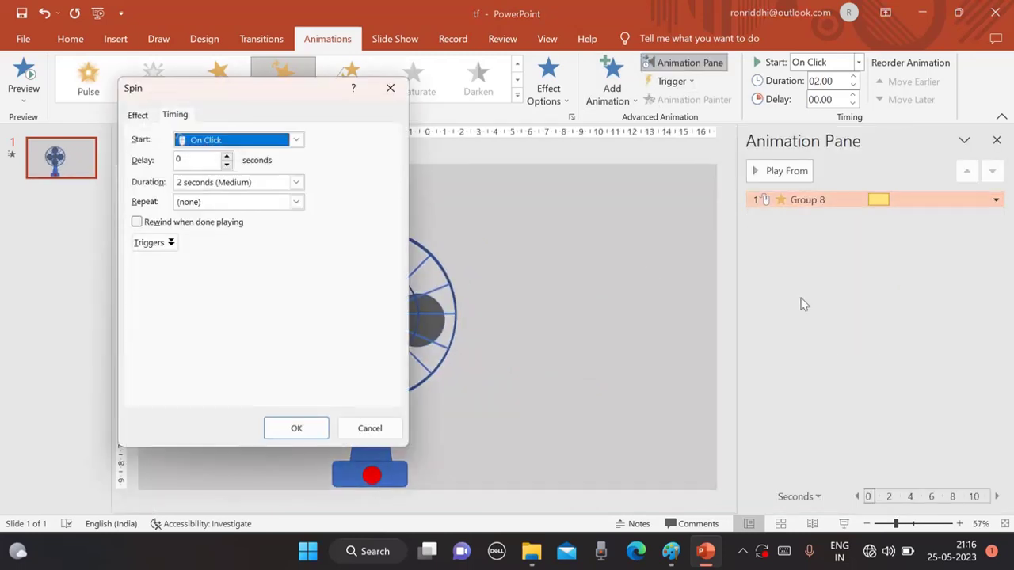
{"action": "left_click", "coordinate": [294, 203]}
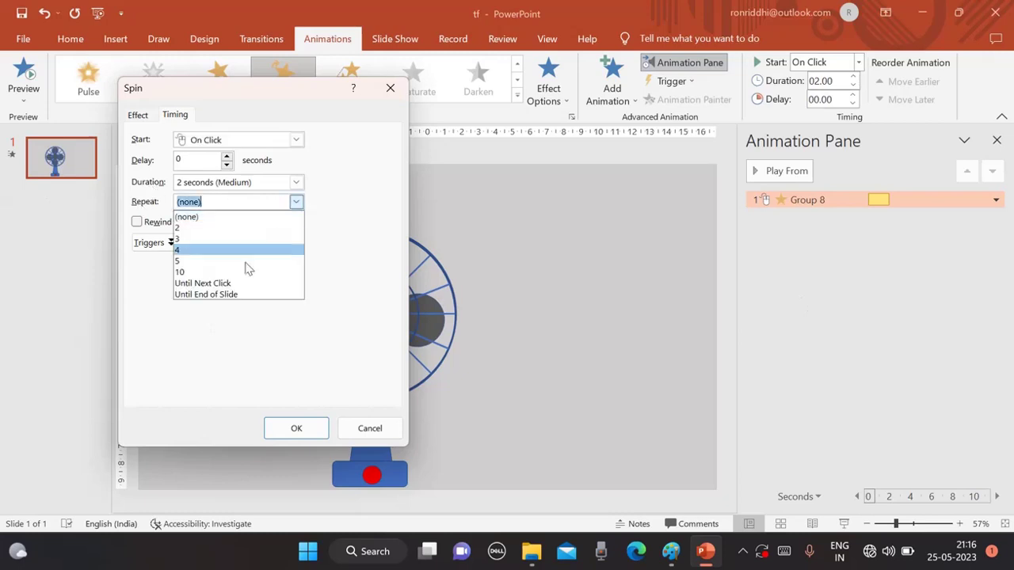
{"action": "left_click", "coordinate": [218, 295]}
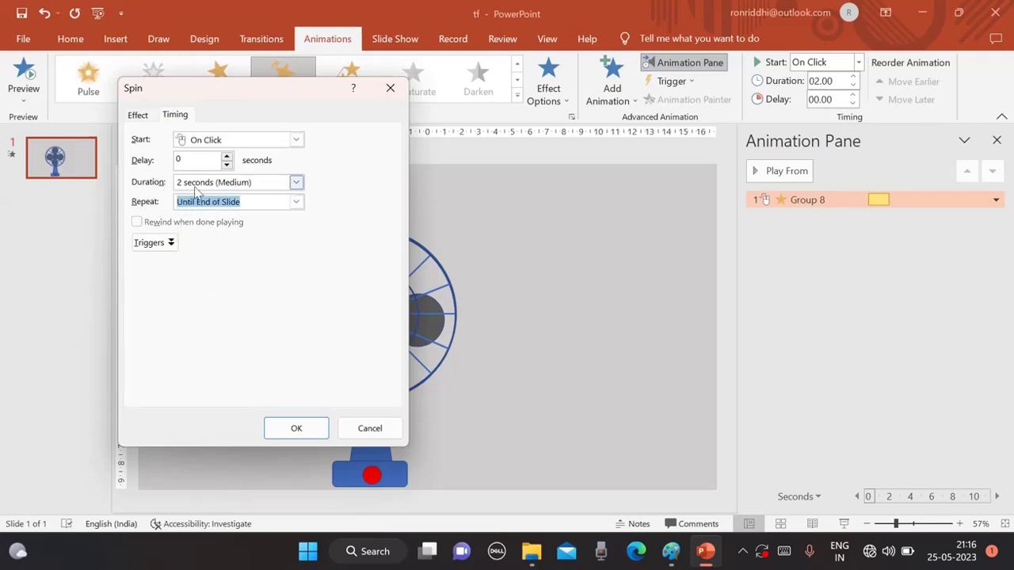
{"action": "left_click", "coordinate": [295, 183]}
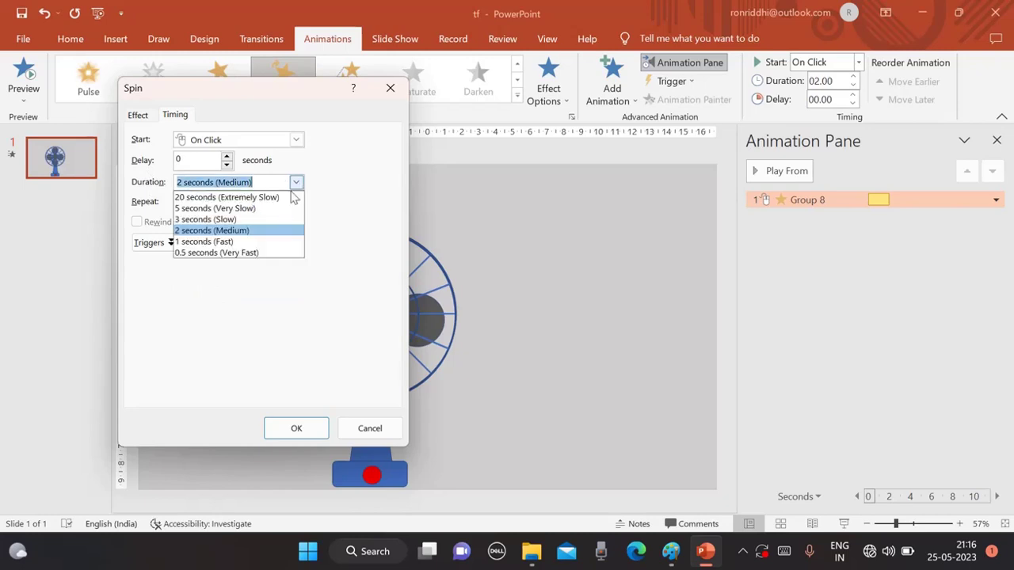
{"action": "left_click", "coordinate": [222, 253]}
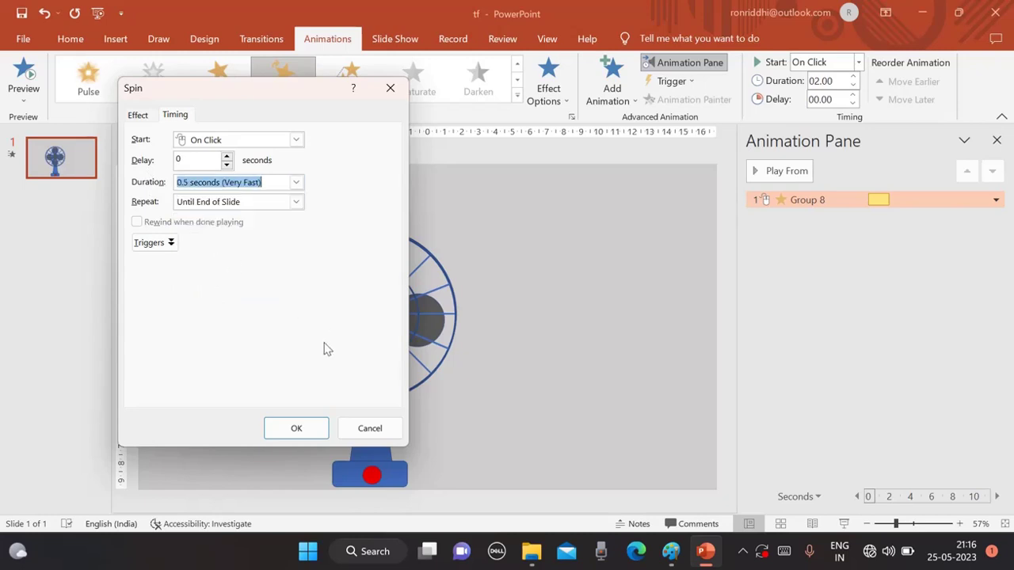
{"action": "left_click", "coordinate": [301, 431]}
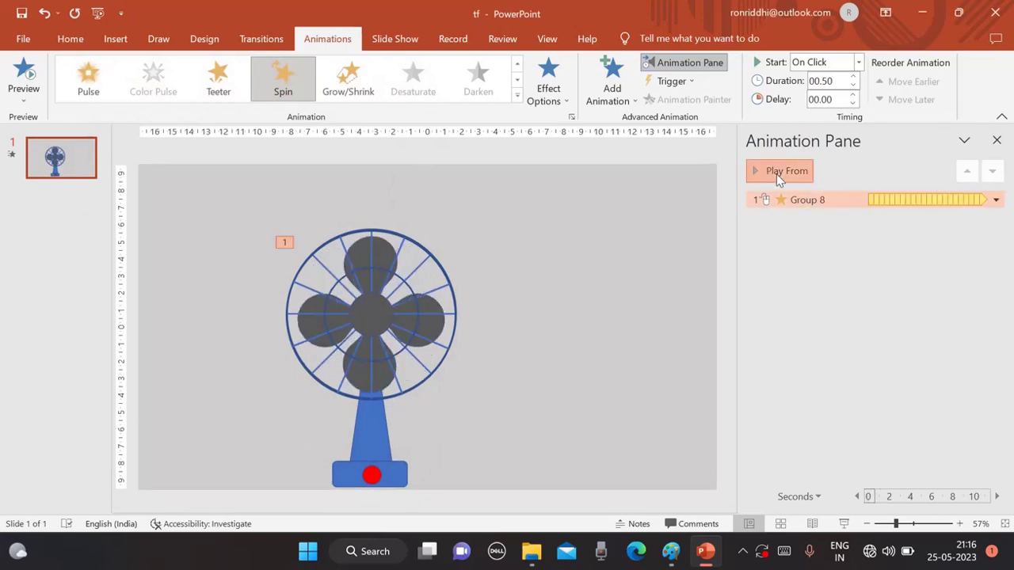
{"action": "left_click", "coordinate": [775, 174]}
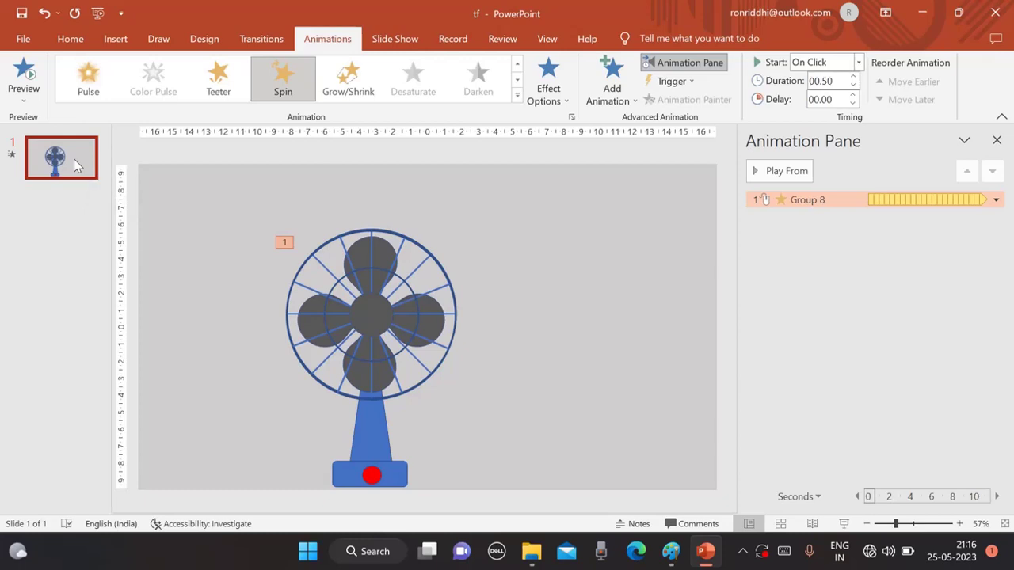
Step: Duplicate slide 1 into a second slide with Ctrl+D
{"action": "left_click", "coordinate": [74, 195]}
{"action": "left_click", "coordinate": [78, 174]}
{"action": "key", "text": "ctrl+d"}
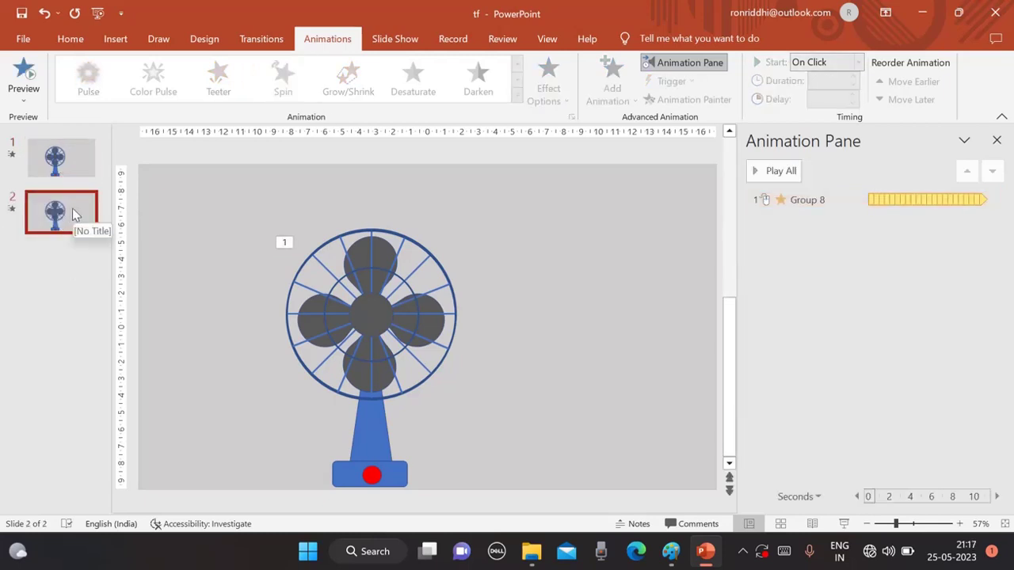
Step: Delete the Group 8 spin animation from slide 1, then select slide 2's red button dot
{"action": "left_click", "coordinate": [73, 175]}
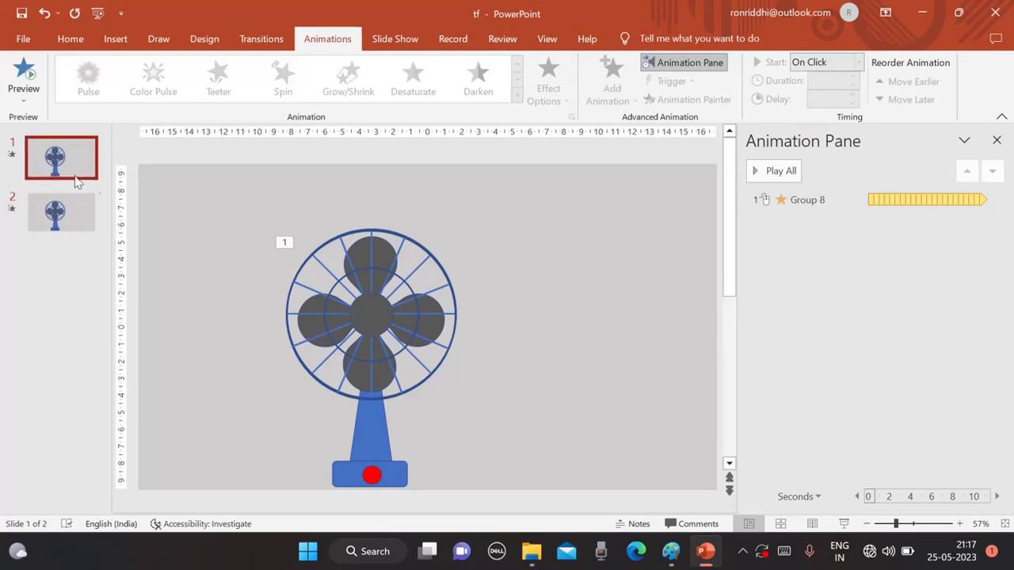
{"action": "left_click", "coordinate": [847, 203]}
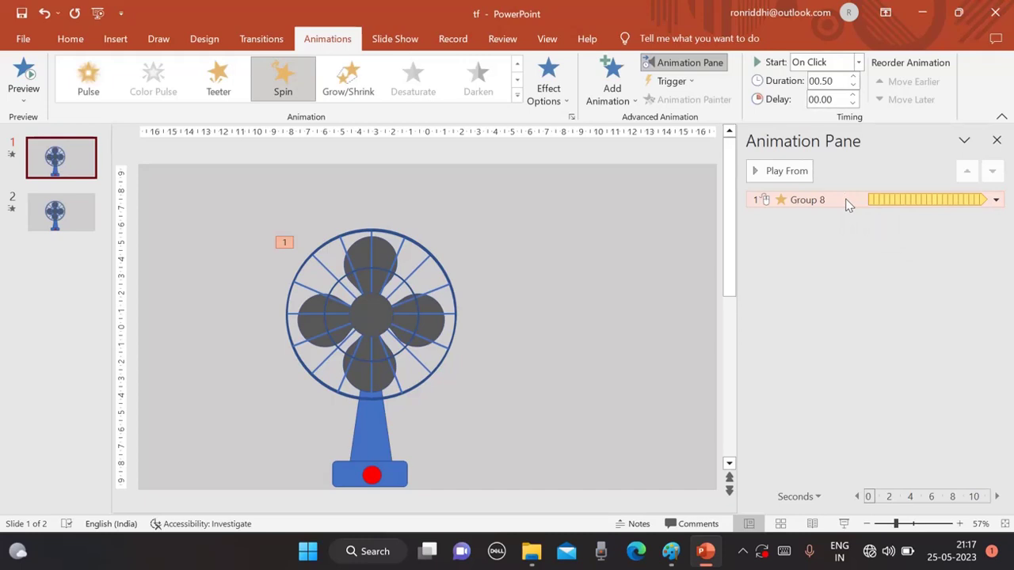
{"action": "key", "text": "Delete"}
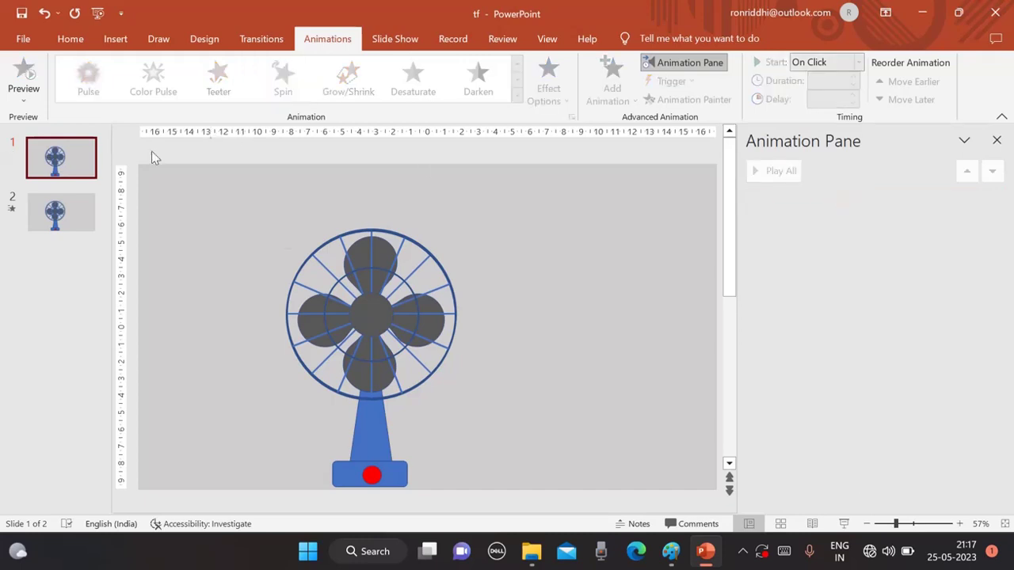
{"action": "left_click", "coordinate": [86, 221]}
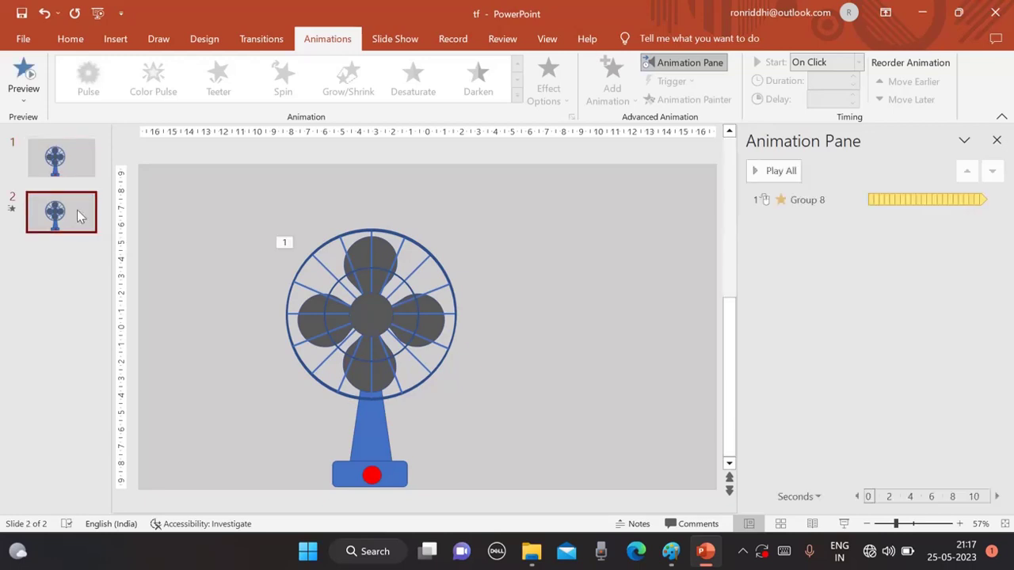
{"action": "left_click", "coordinate": [372, 474]}
{"action": "scroll", "coordinate": [370, 488], "scroll_direction": "down", "scroll_amount": 1}
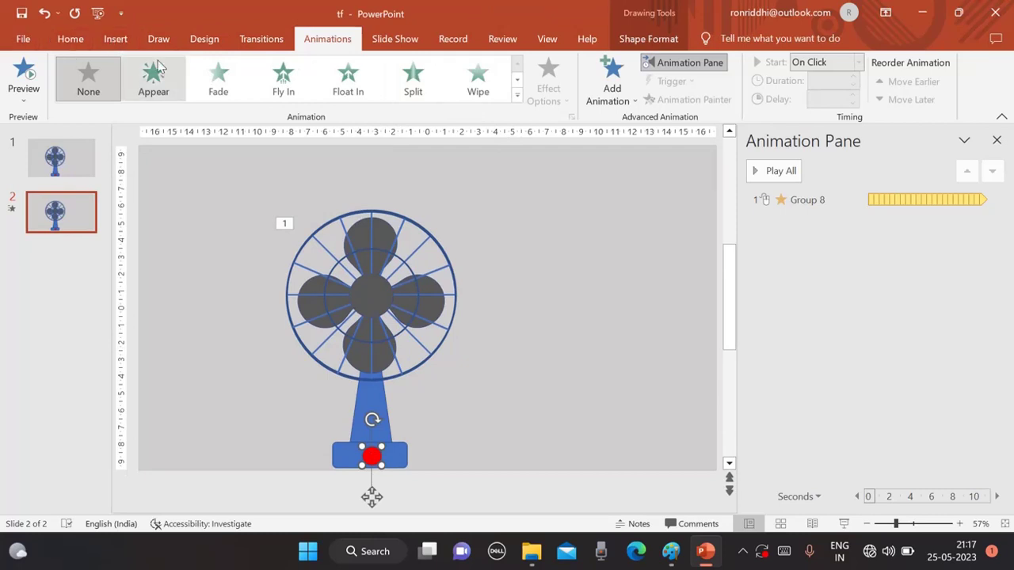
Step: Fill slide 2's button dot green, then preview and stop the fan spin animation
{"action": "left_click", "coordinate": [115, 41]}
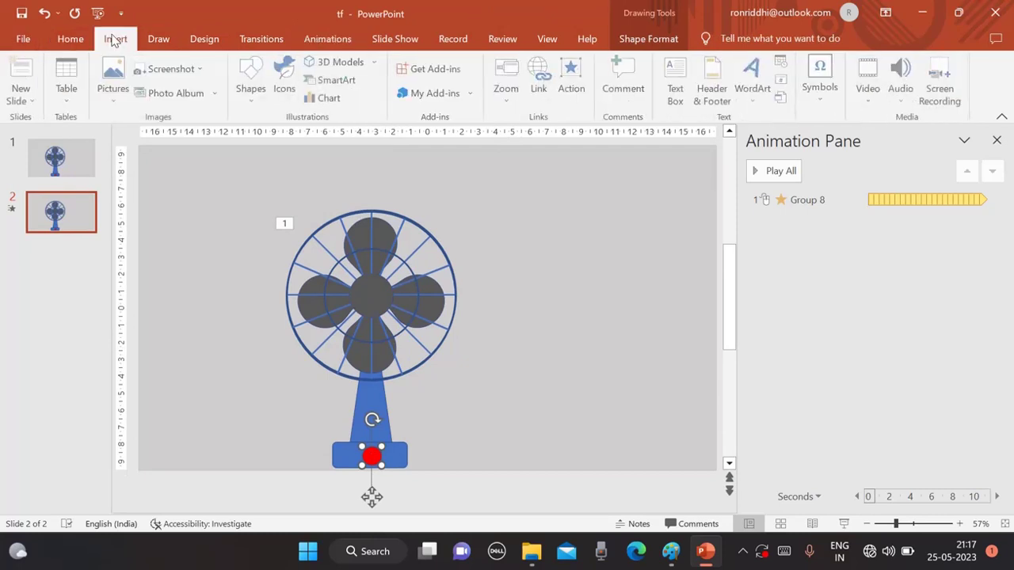
{"action": "left_click", "coordinate": [648, 40]}
{"action": "left_click", "coordinate": [434, 63]}
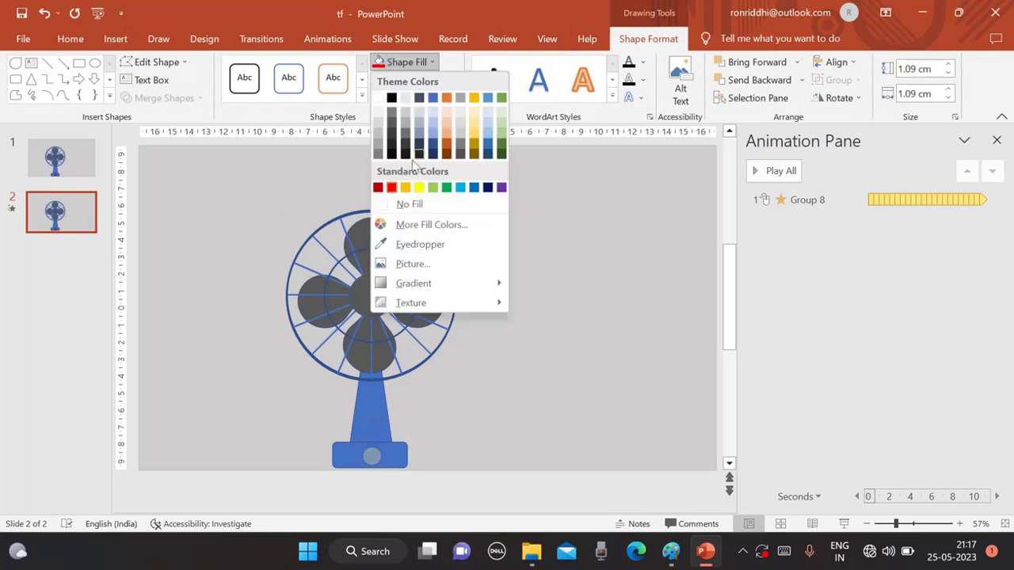
{"action": "left_click", "coordinate": [447, 188]}
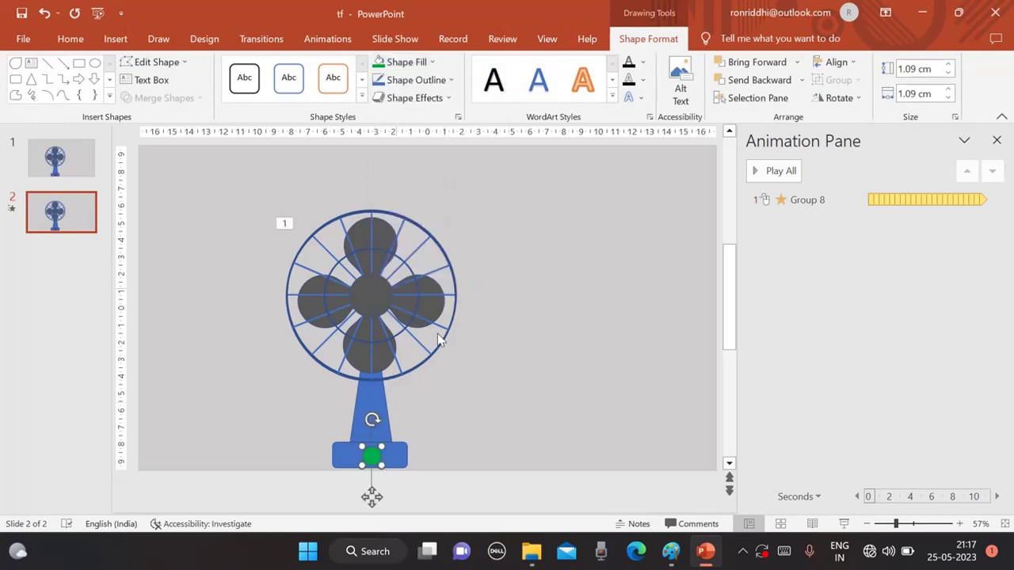
{"action": "left_click", "coordinate": [779, 173]}
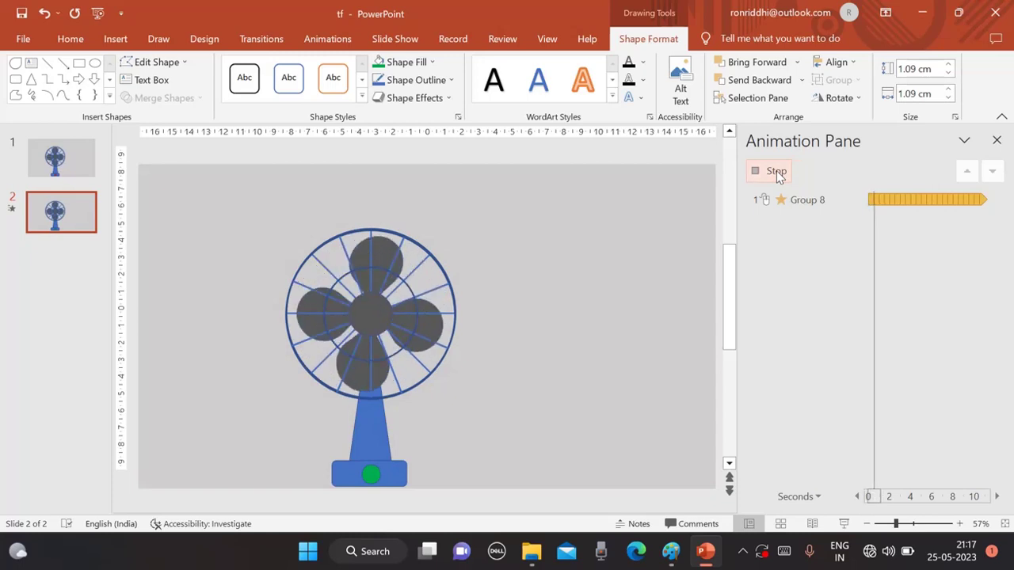
{"action": "left_click", "coordinate": [776, 173]}
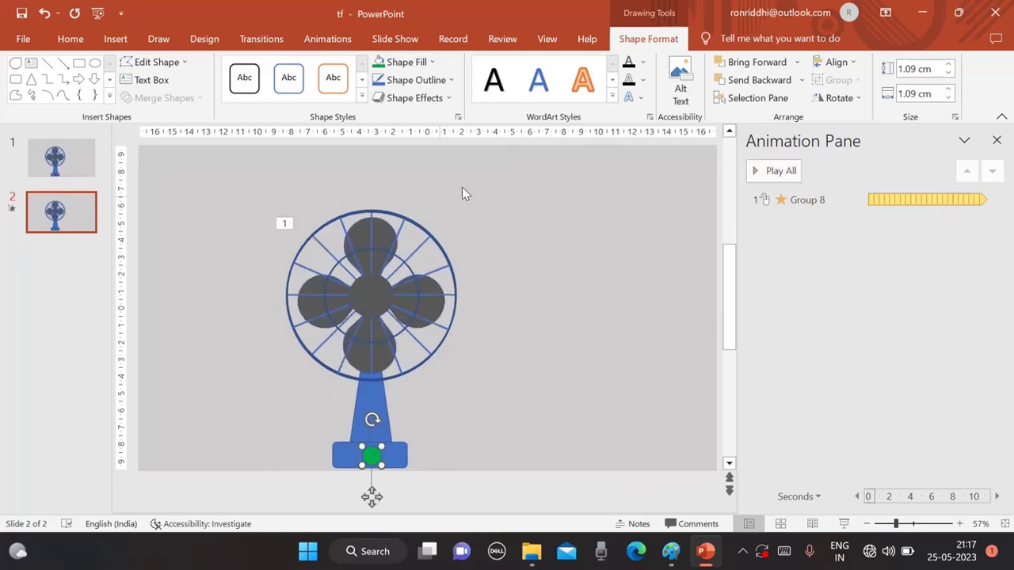
Step: Change slide 2's Group 8 spin from On Click to Start With Previous
{"action": "left_click", "coordinate": [995, 200]}
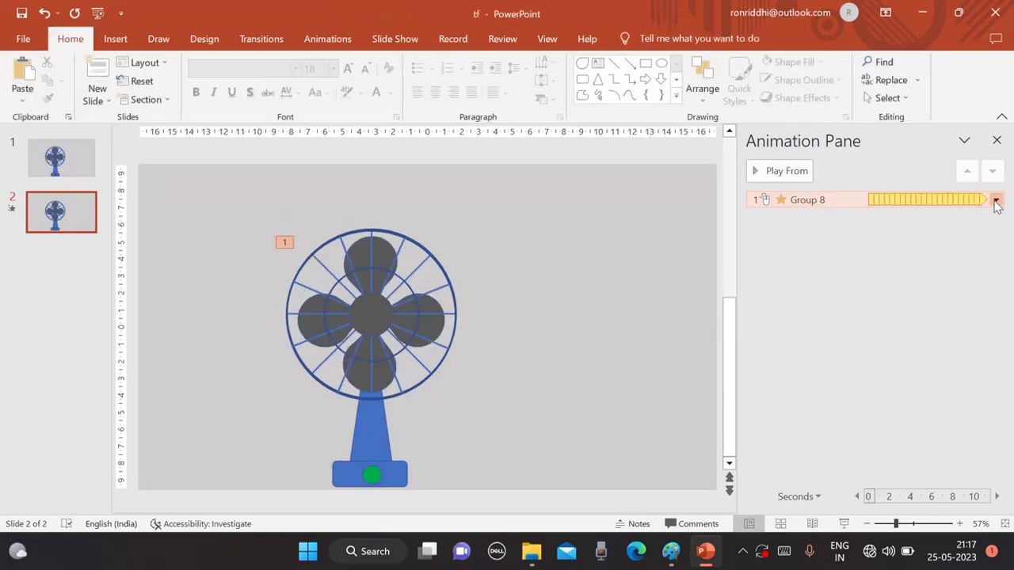
{"action": "left_click", "coordinate": [996, 202]}
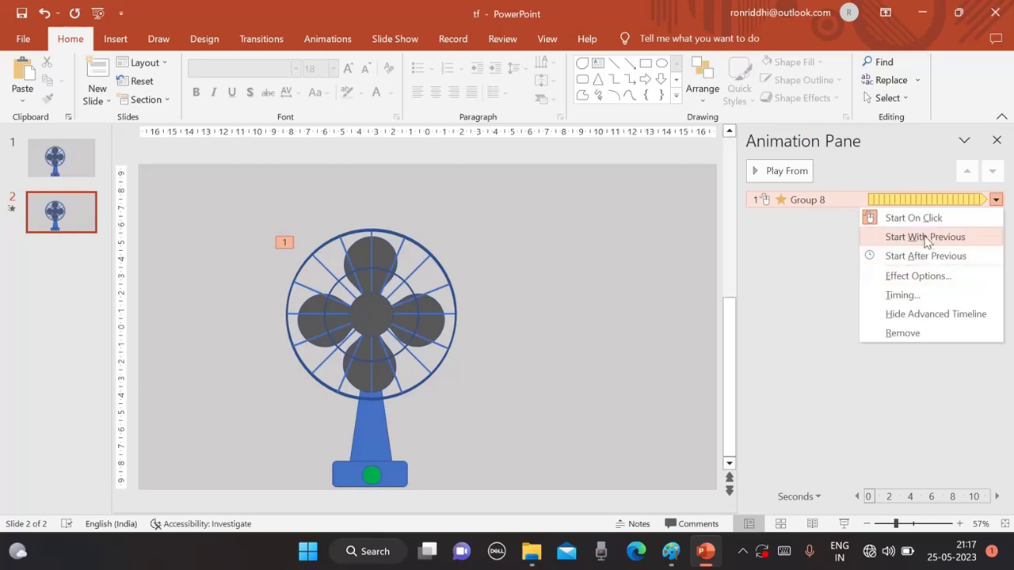
{"action": "left_click", "coordinate": [926, 237]}
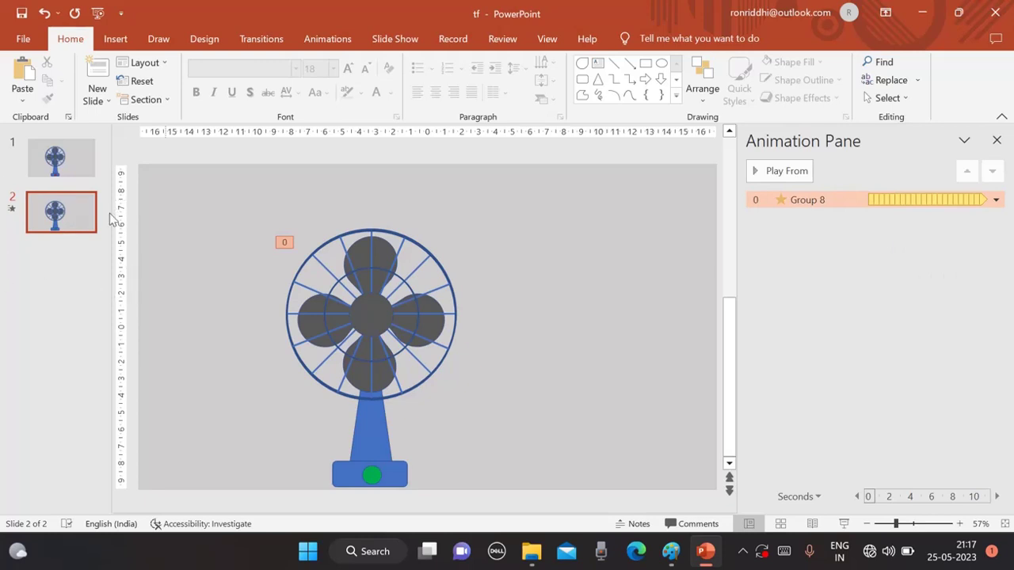
{"action": "left_click", "coordinate": [374, 475]}
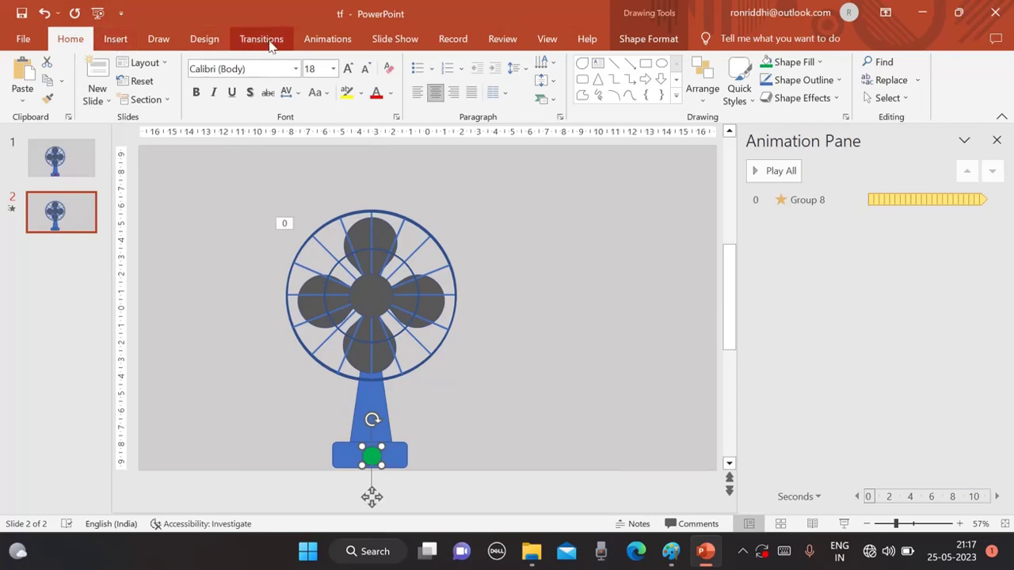
Step: Give the green button an Action hyperlink to Slide 1, then start the slide show
{"action": "left_click", "coordinate": [115, 39]}
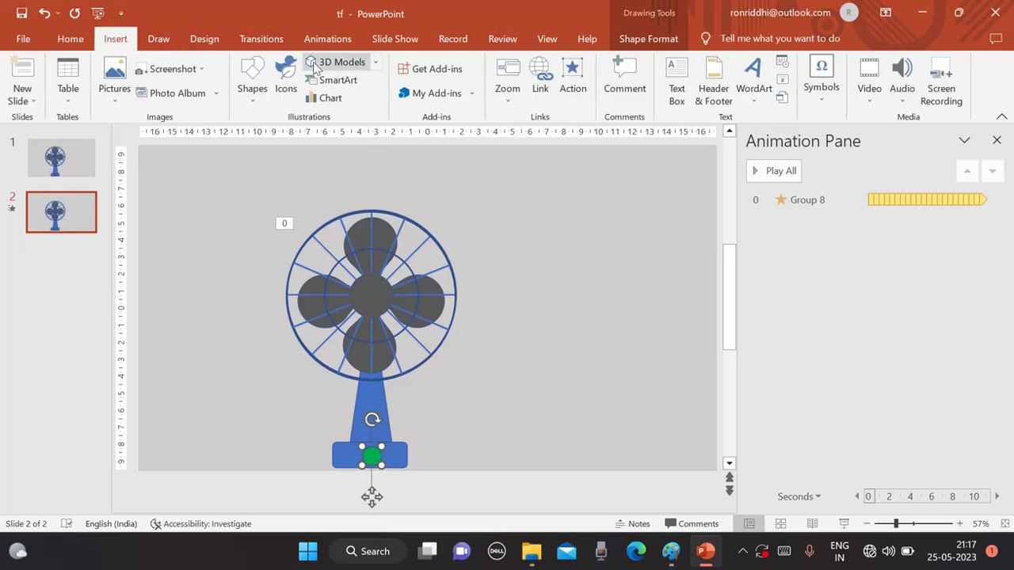
{"action": "left_click", "coordinate": [566, 88]}
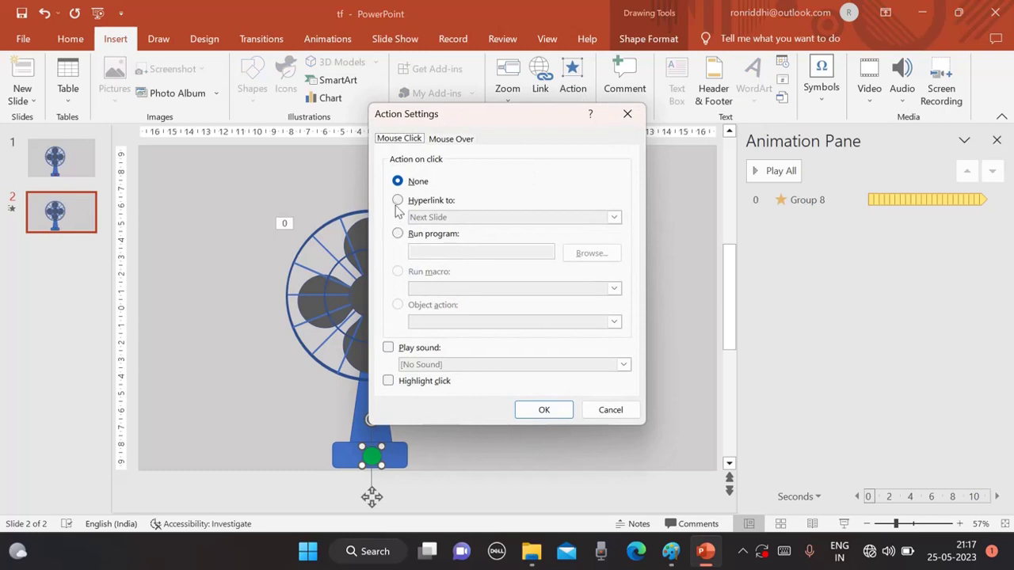
{"action": "left_click", "coordinate": [398, 201]}
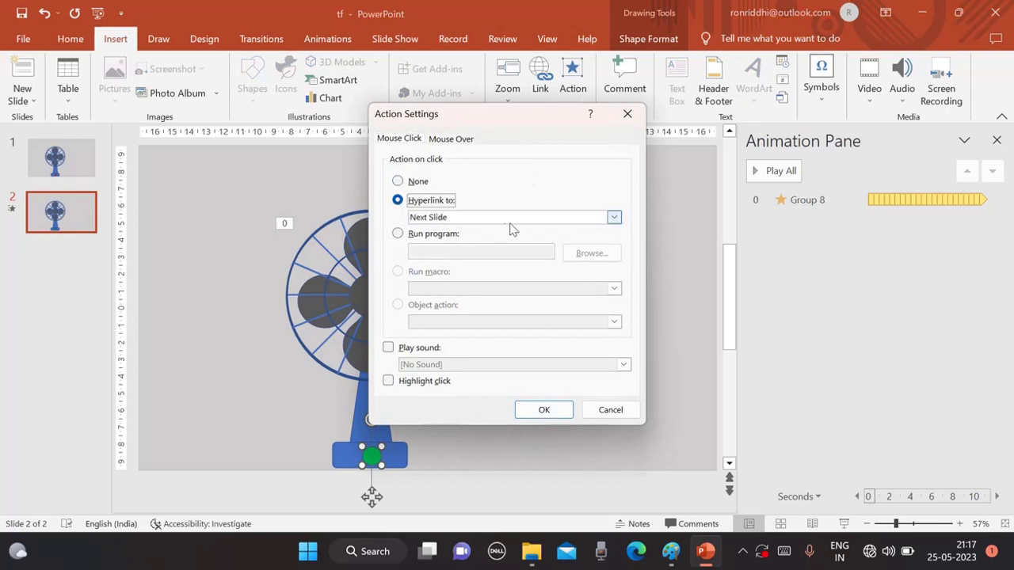
{"action": "left_click", "coordinate": [615, 219]}
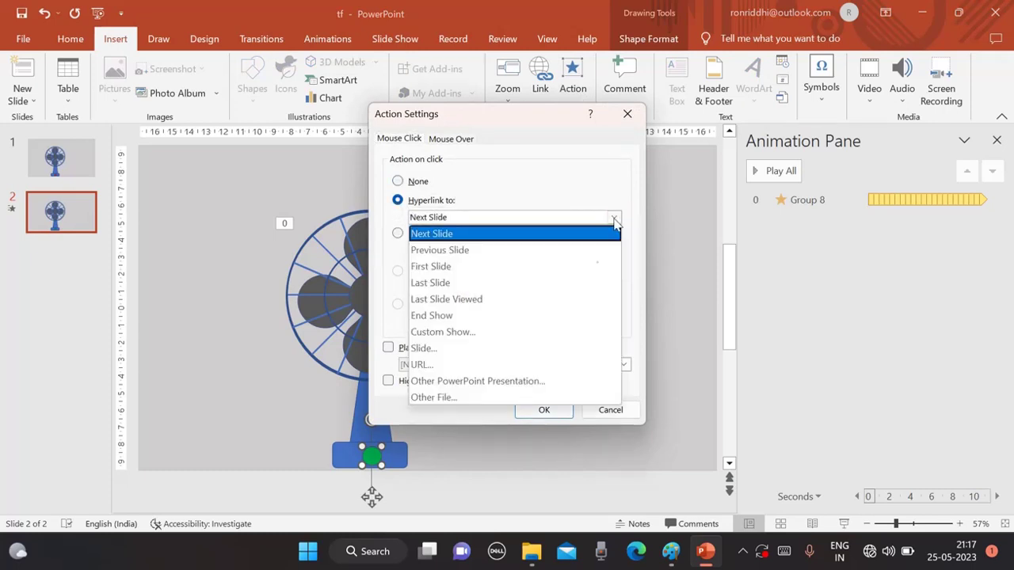
{"action": "left_click", "coordinate": [429, 349]}
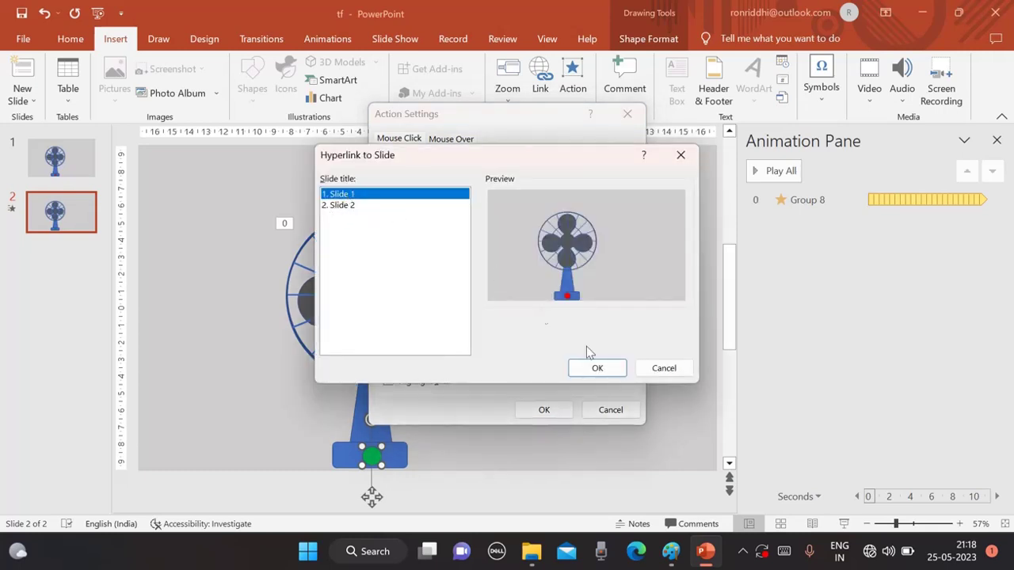
{"action": "left_click", "coordinate": [598, 370]}
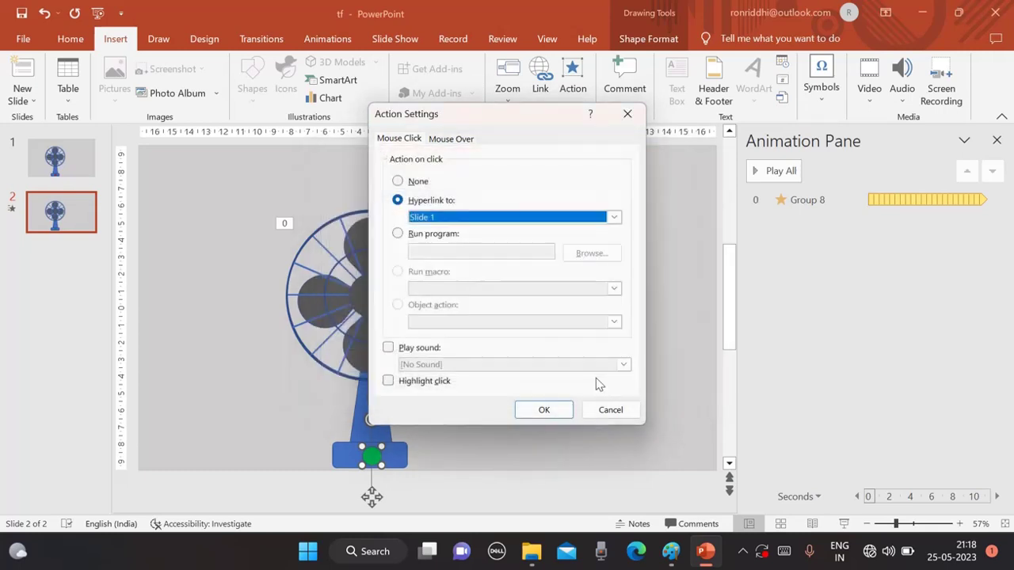
{"action": "left_click", "coordinate": [544, 412]}
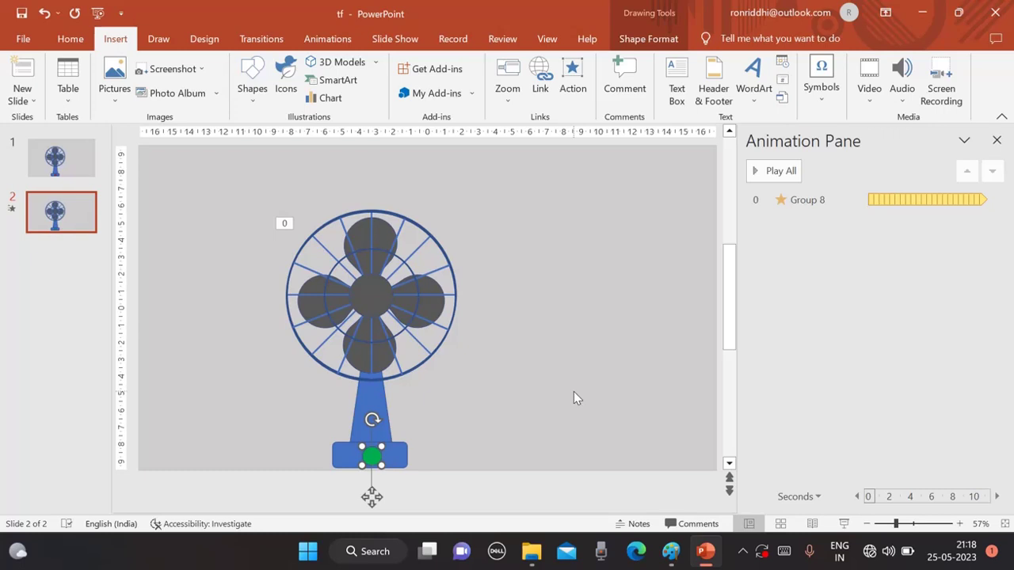
{"action": "key", "text": "F5"}
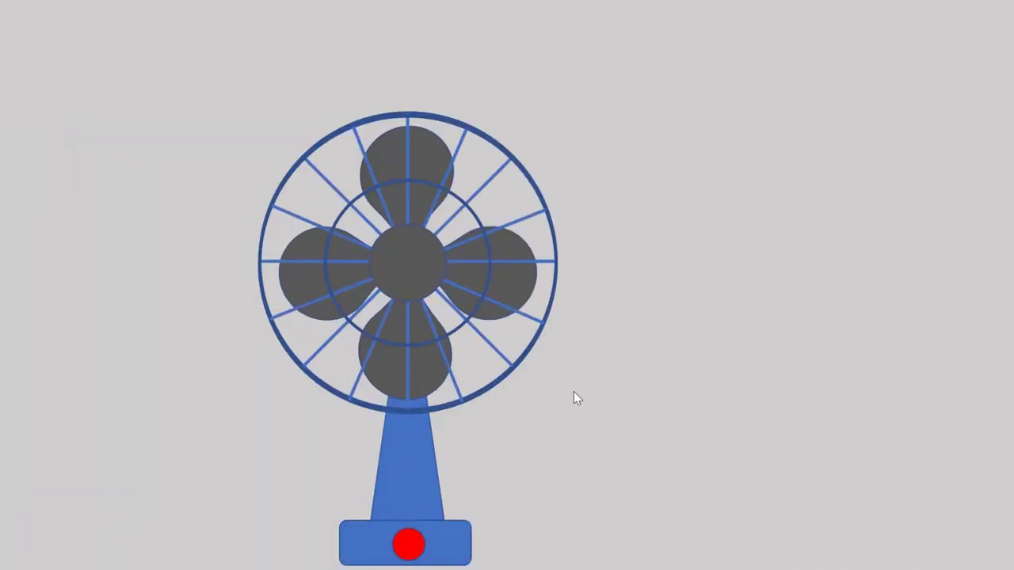
Step: In the slide show, toggle the fan on and off twice using the red and green base buttons
{"action": "left_click", "coordinate": [408, 545]}
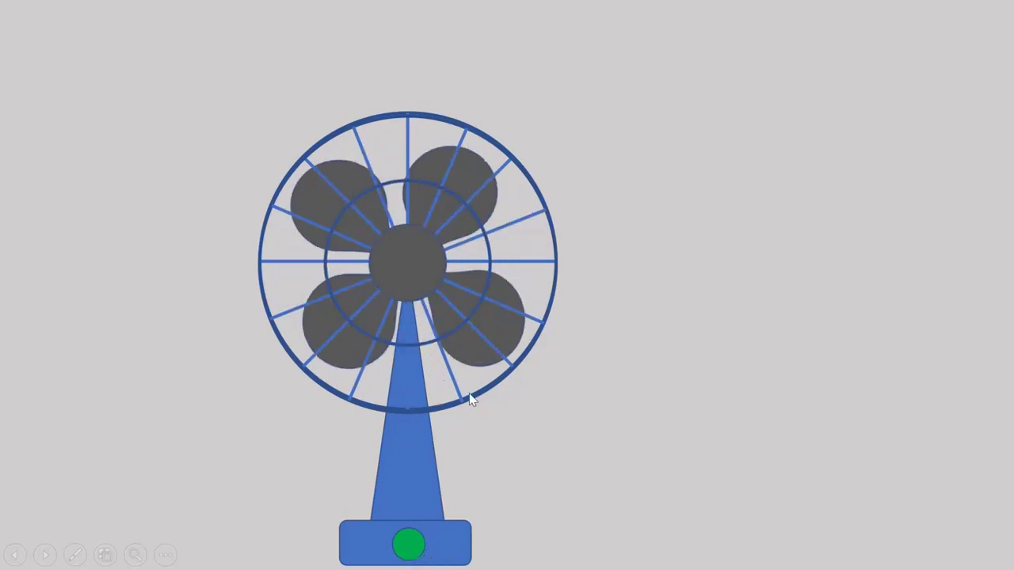
{"action": "left_click", "coordinate": [407, 549]}
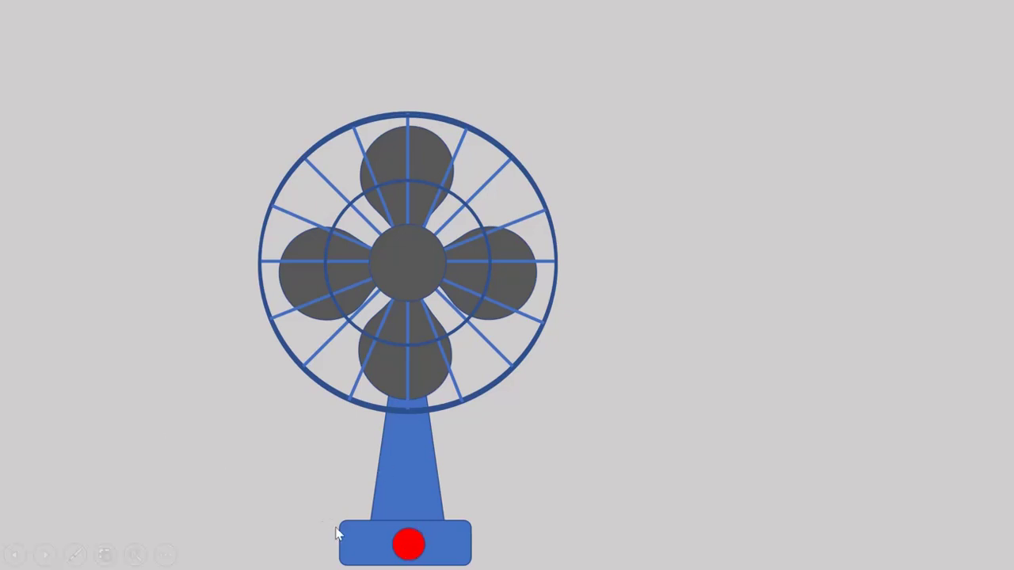
{"action": "left_click", "coordinate": [412, 550]}
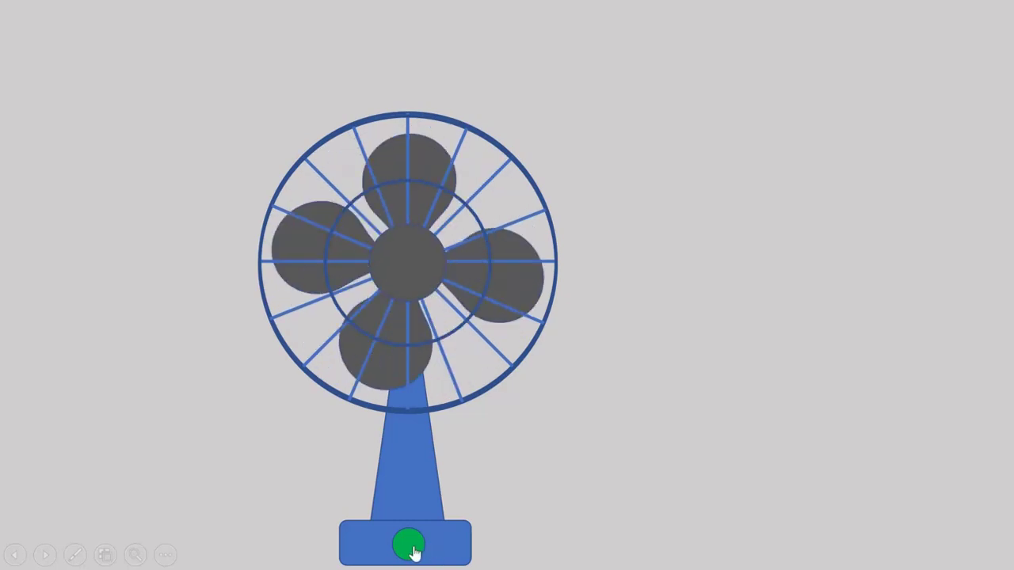
{"action": "left_click", "coordinate": [412, 550]}
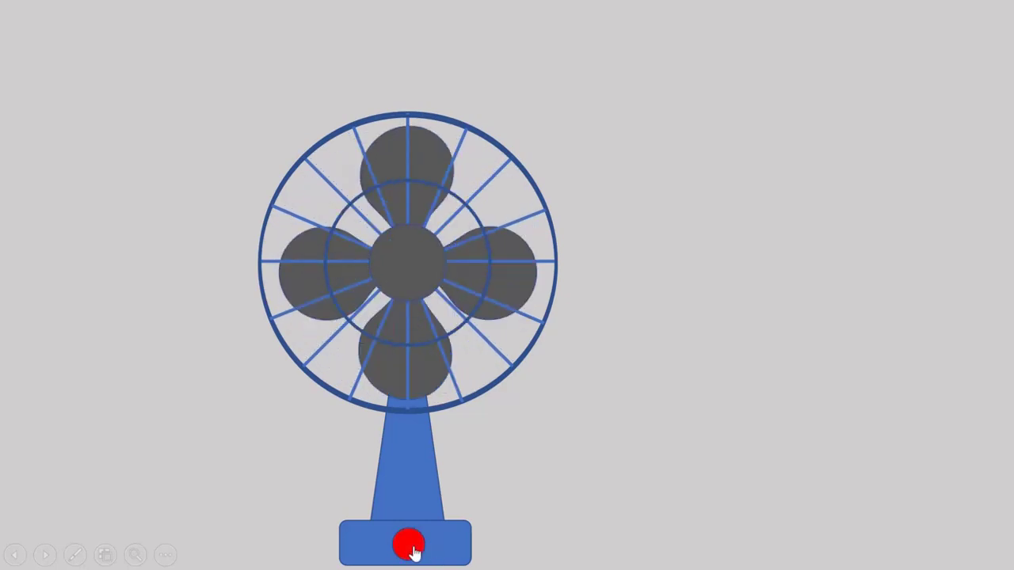